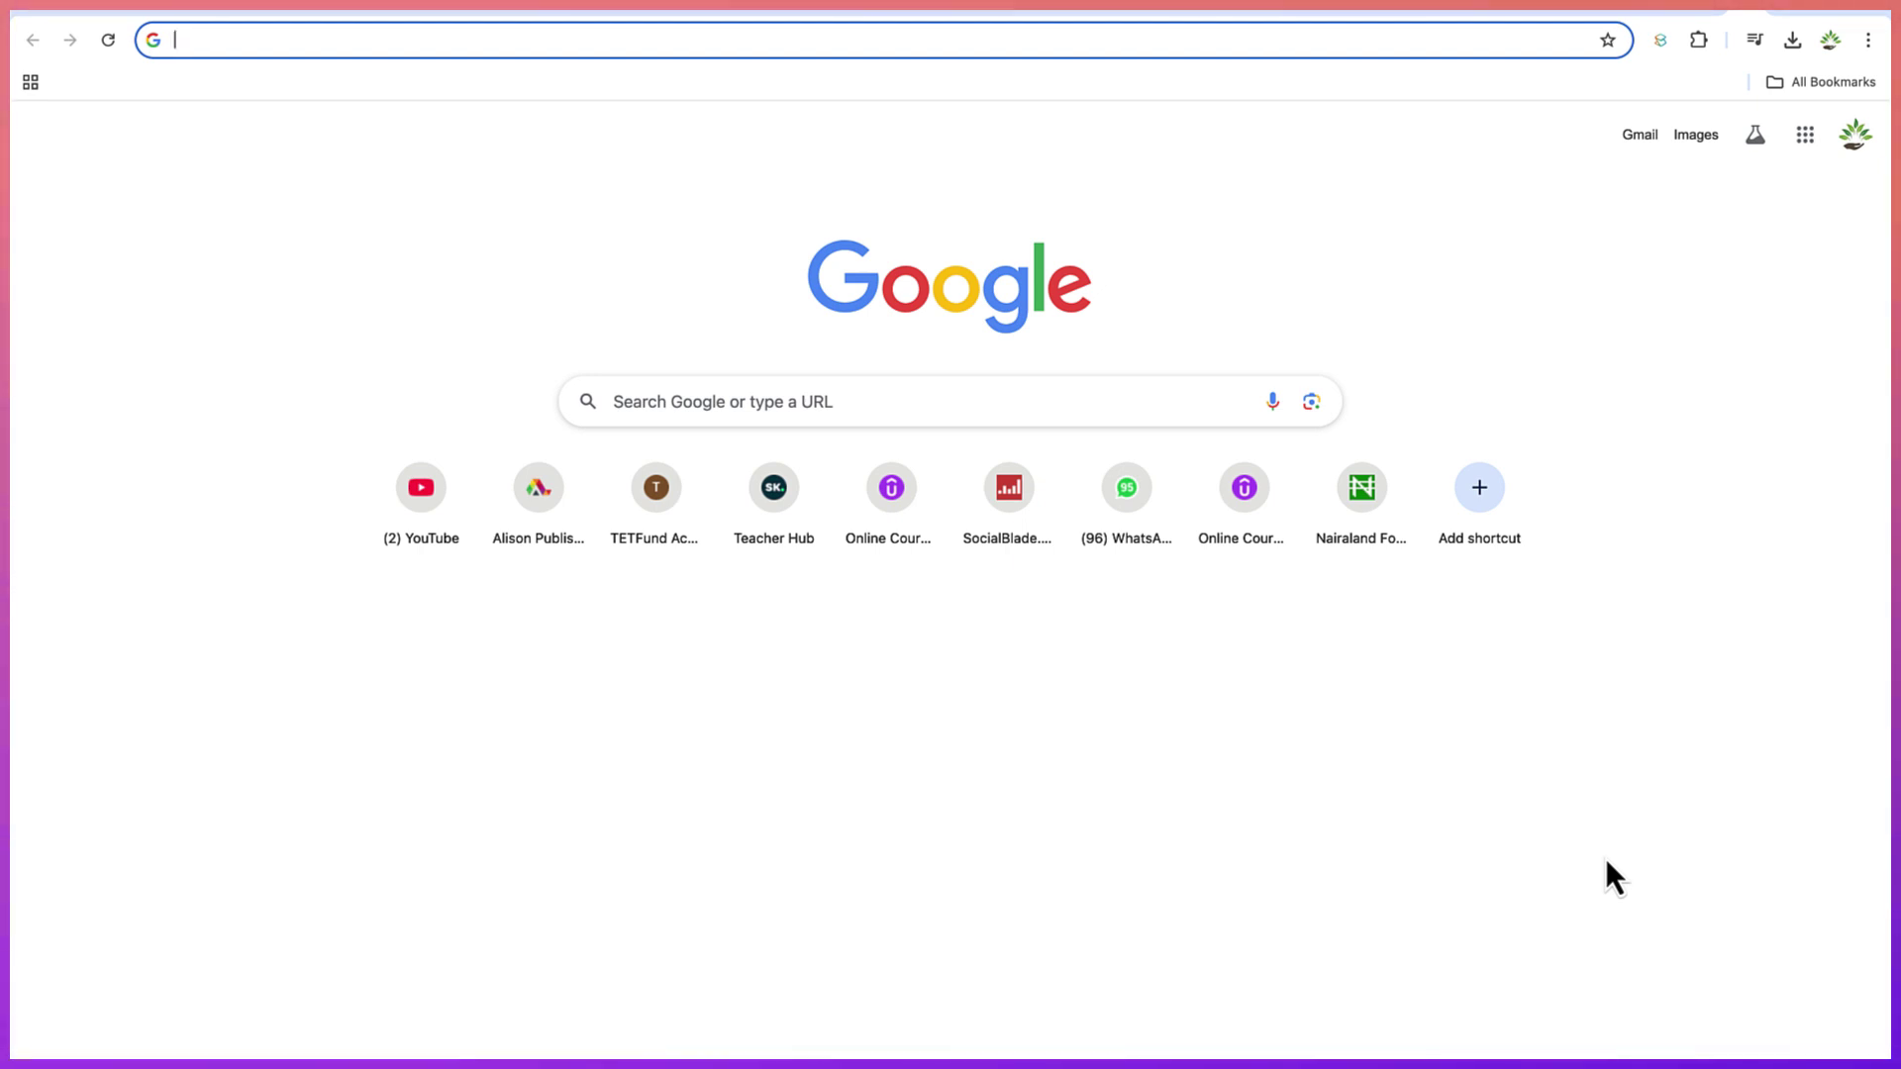
Step: Search 'ttsmaker' in Chrome and load the ttsmaker.com site
{"action": "type", "text": "tts"}
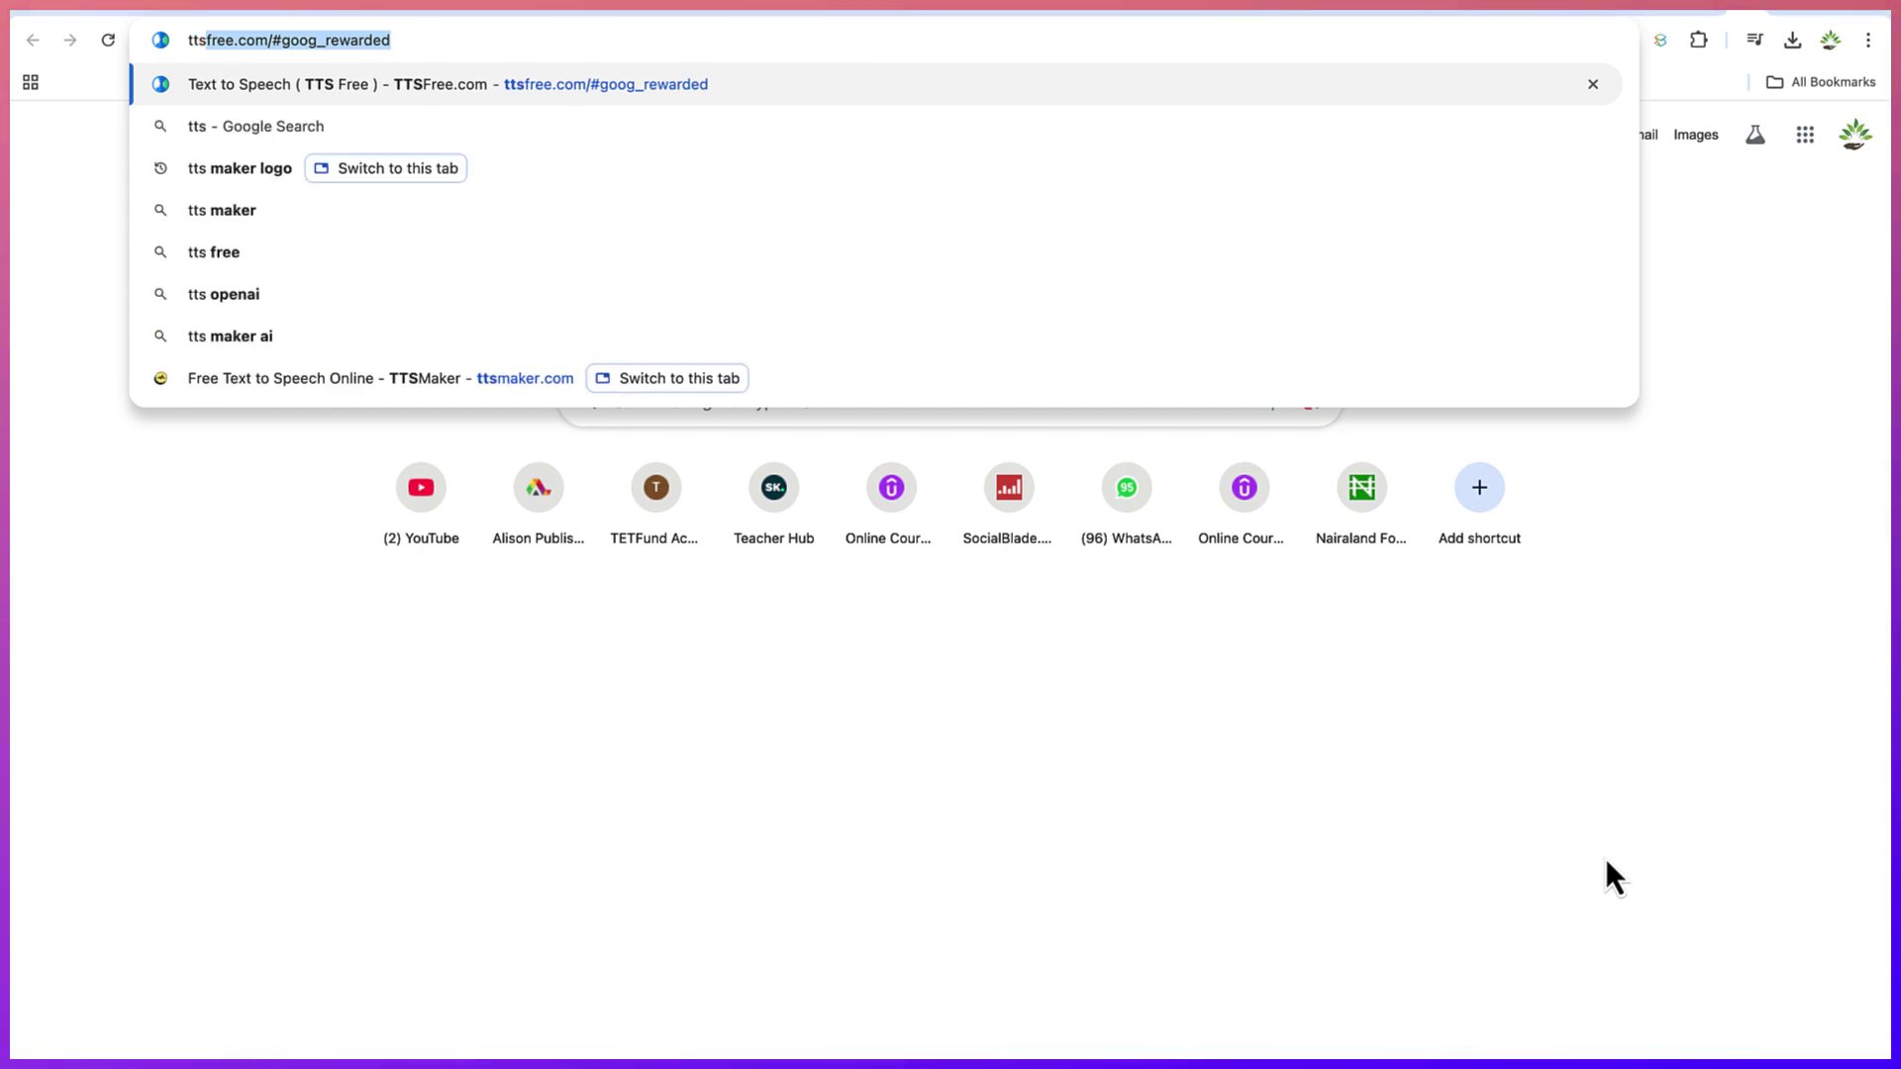
{"action": "type", "text": "maker"}
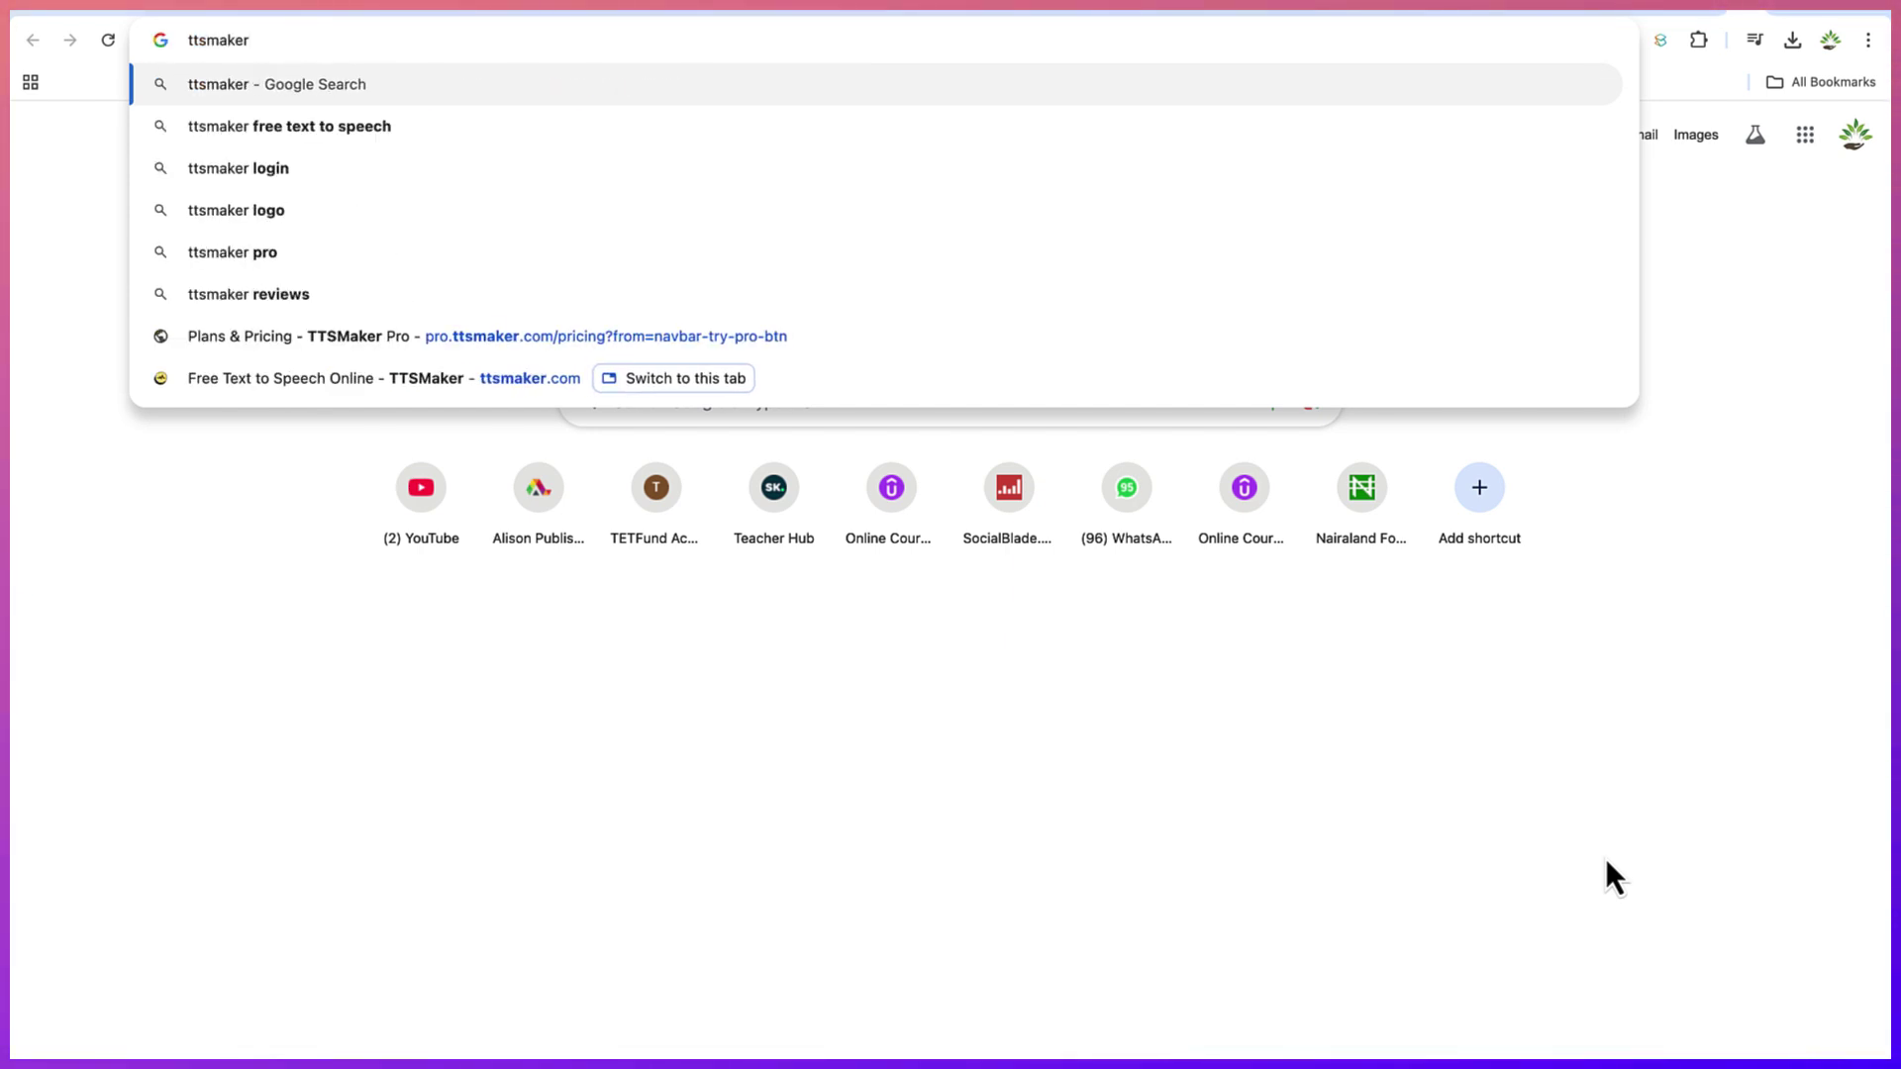
{"action": "left_click", "coordinate": [402, 392]}
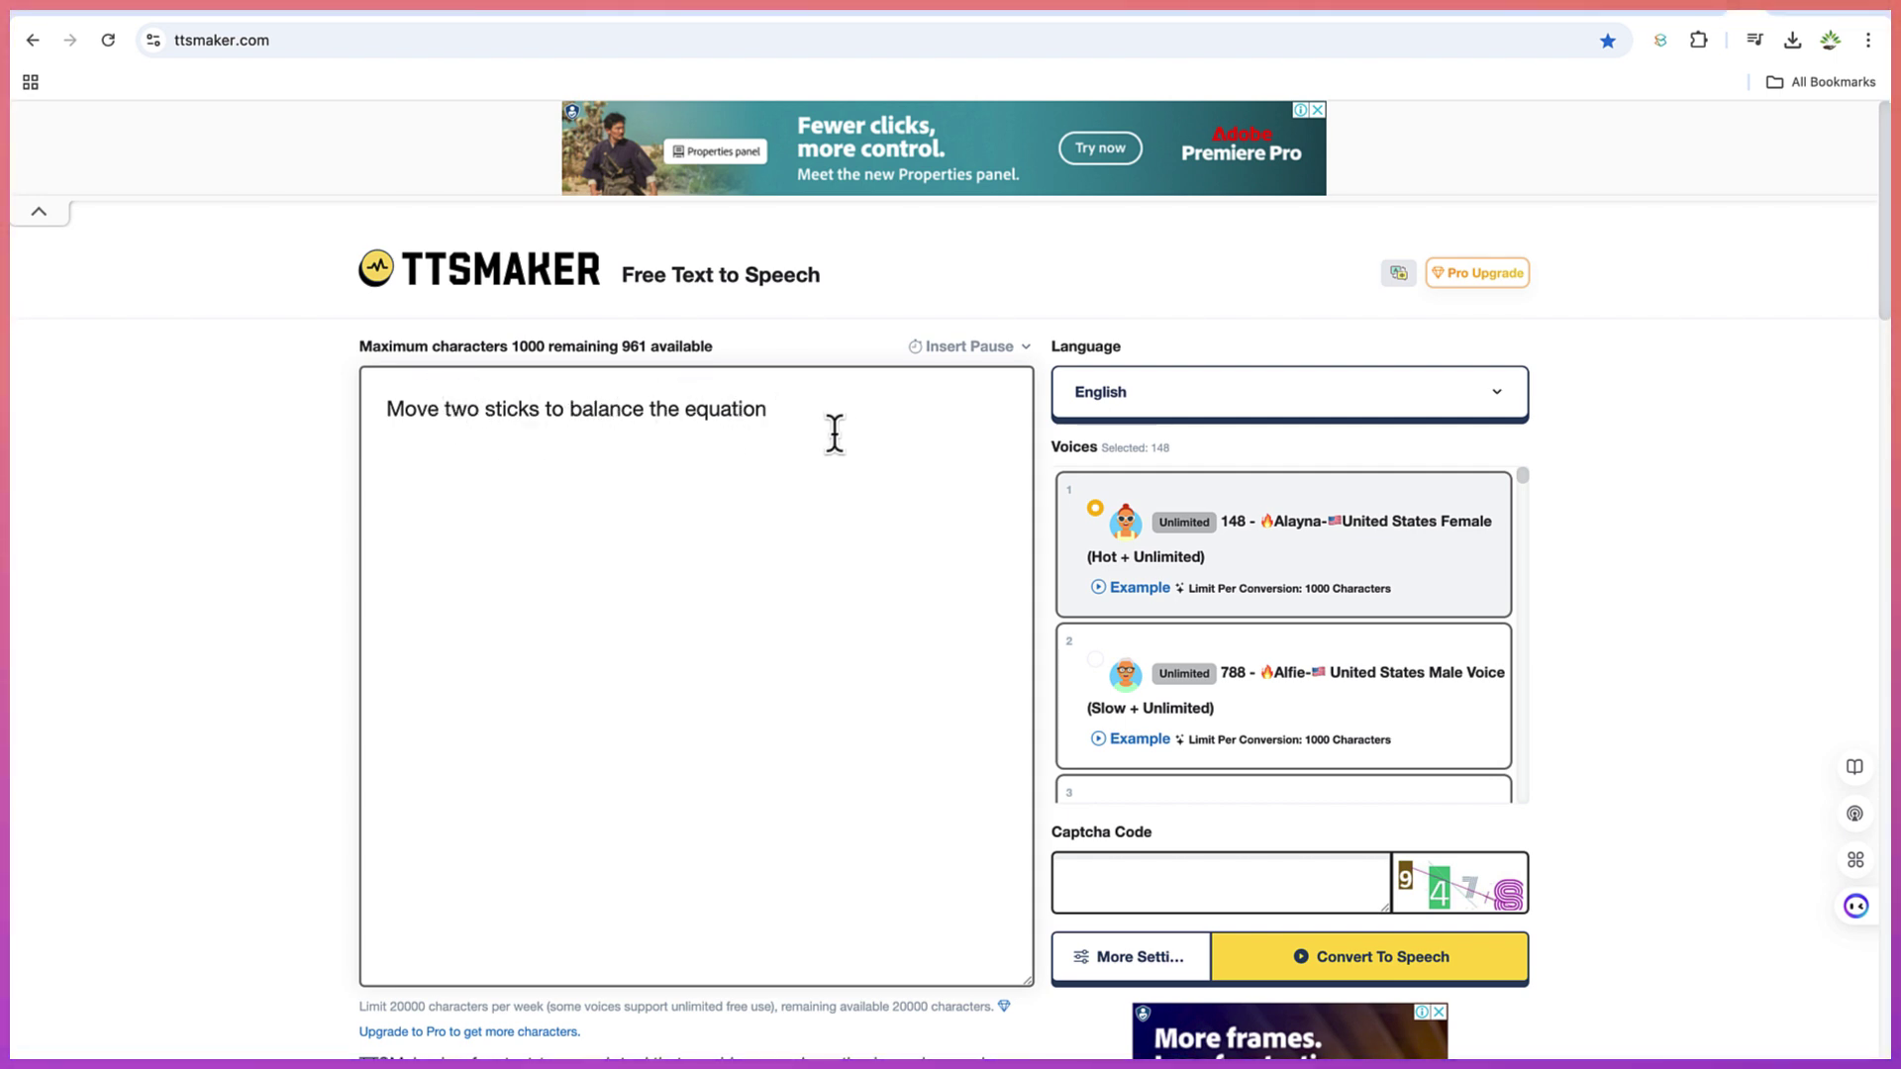
{"action": "left_click", "coordinate": [1223, 406]}
{"action": "scroll", "coordinate": [1198, 777], "scroll_direction": "down", "scroll_amount": 8}
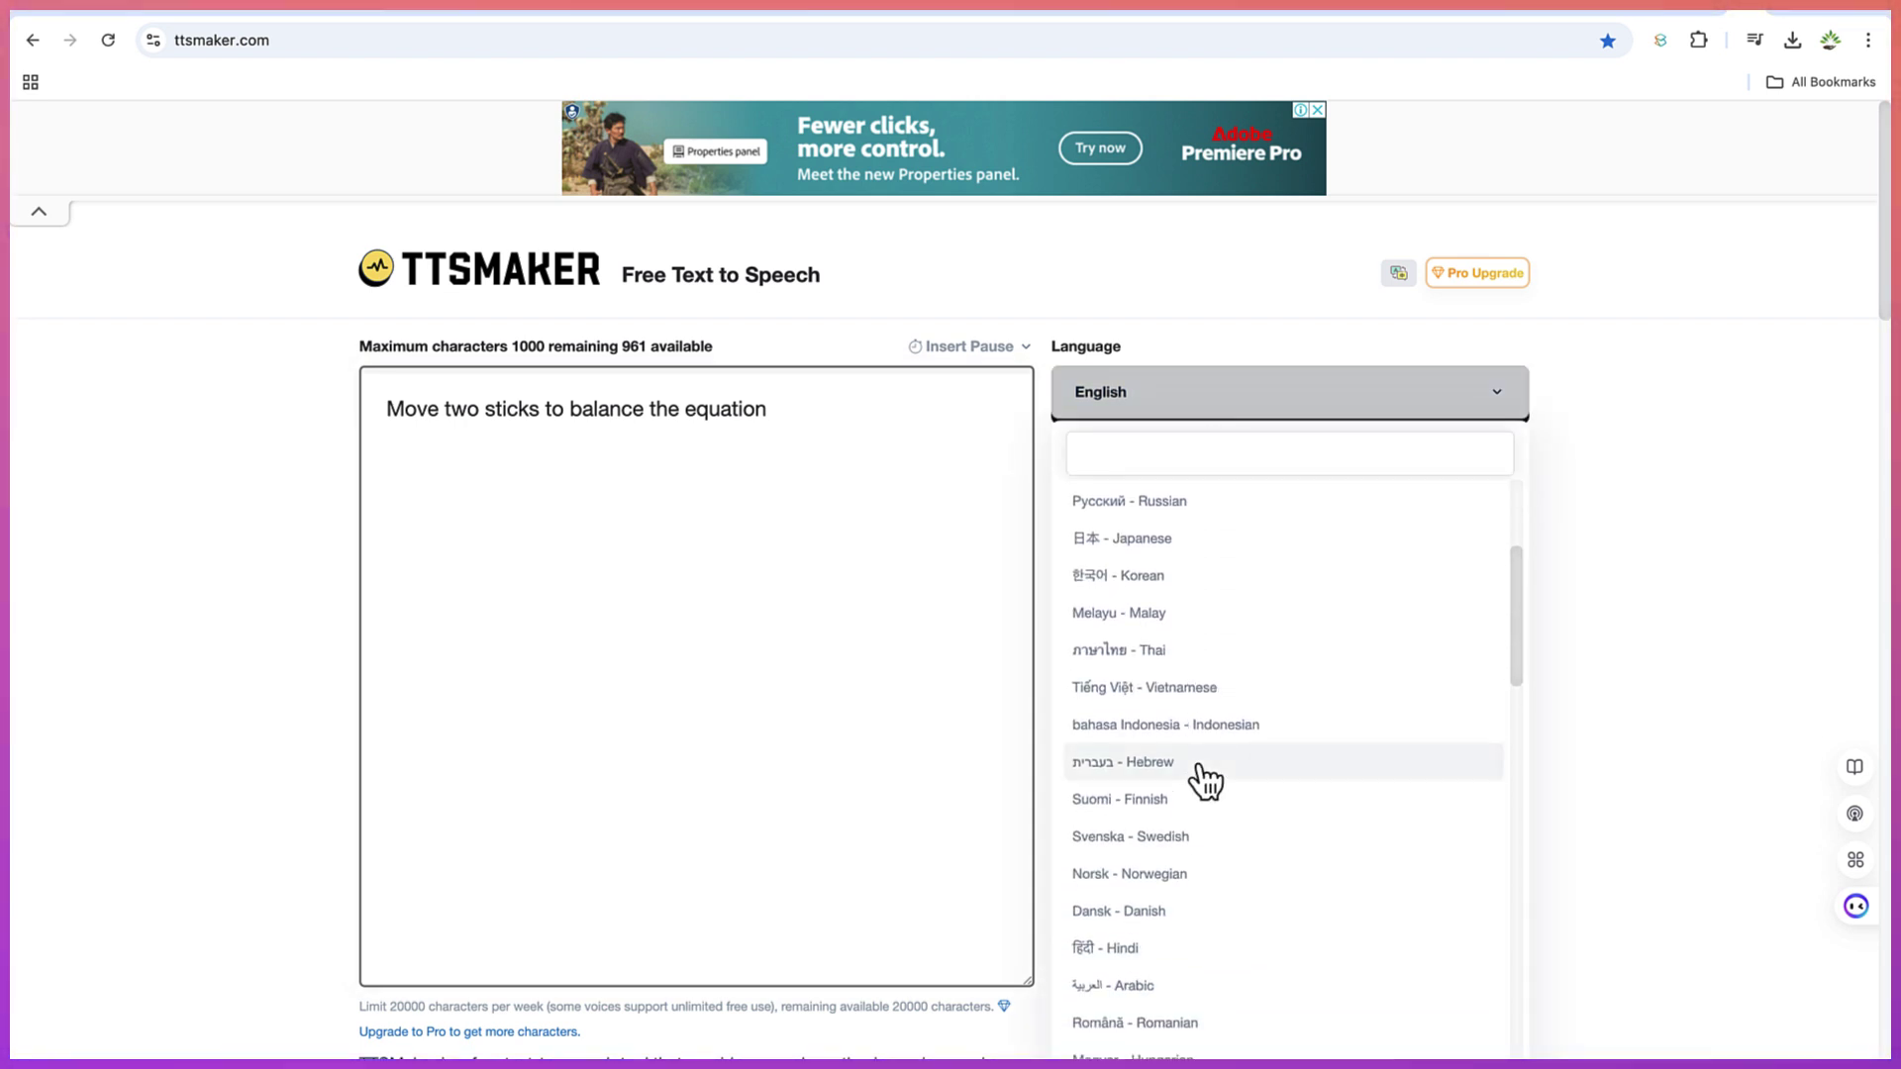
{"action": "scroll", "coordinate": [1202, 777], "scroll_direction": "down", "scroll_amount": 10}
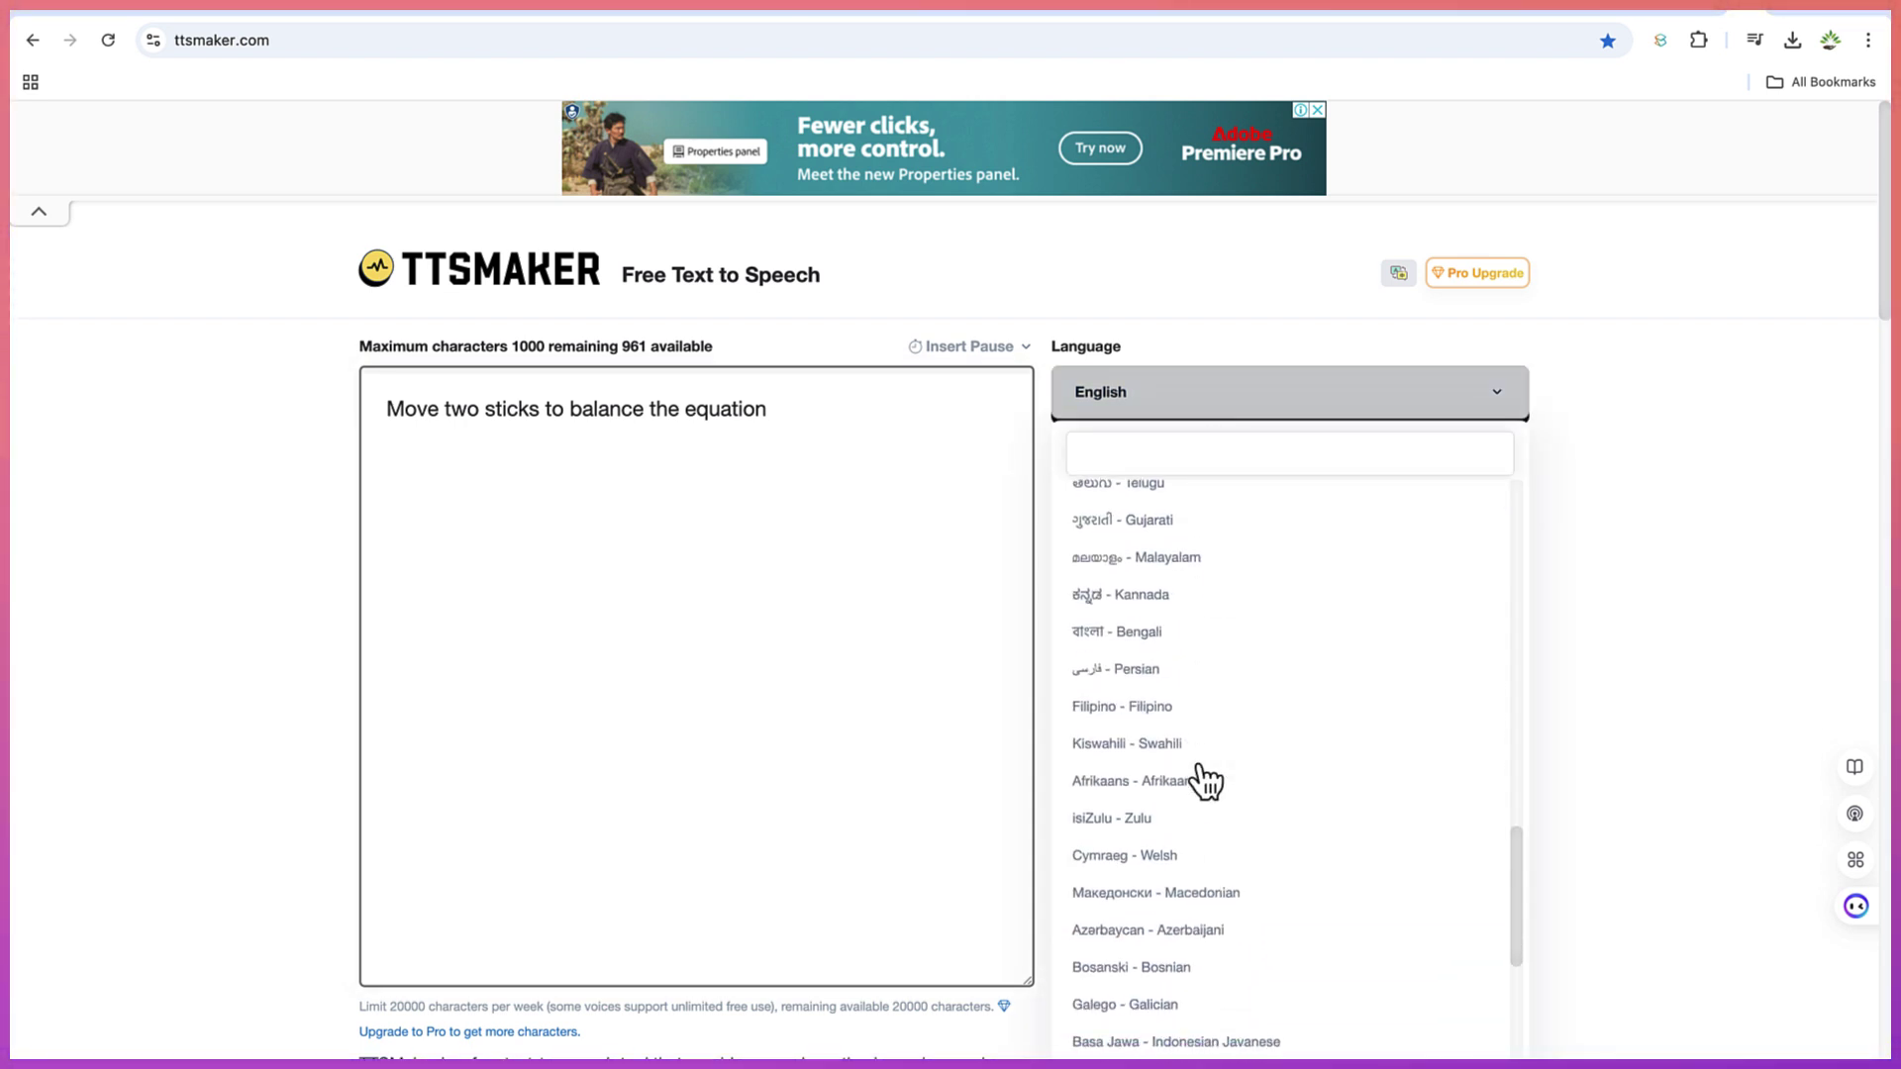
{"action": "scroll", "coordinate": [1264, 852], "scroll_direction": "down", "scroll_amount": 5}
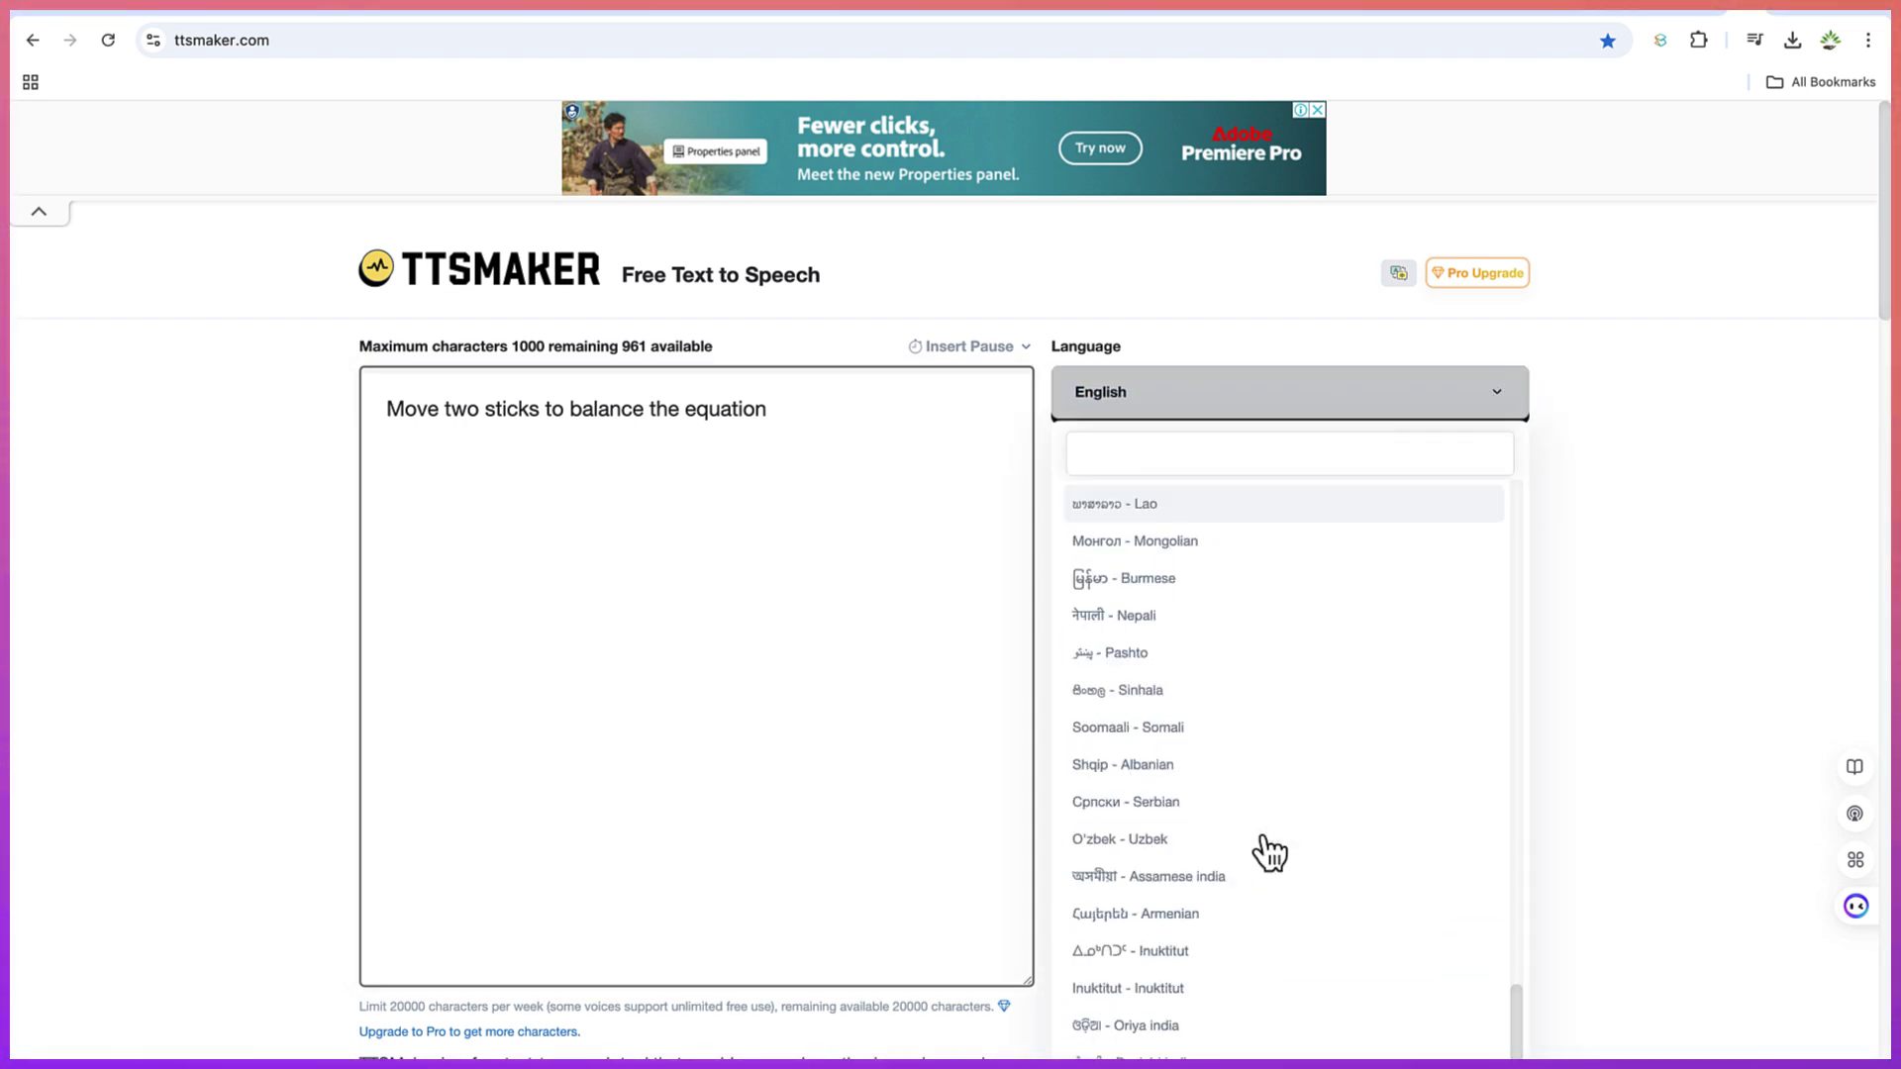
{"action": "scroll", "coordinate": [1267, 852], "scroll_direction": "up", "scroll_amount": 20}
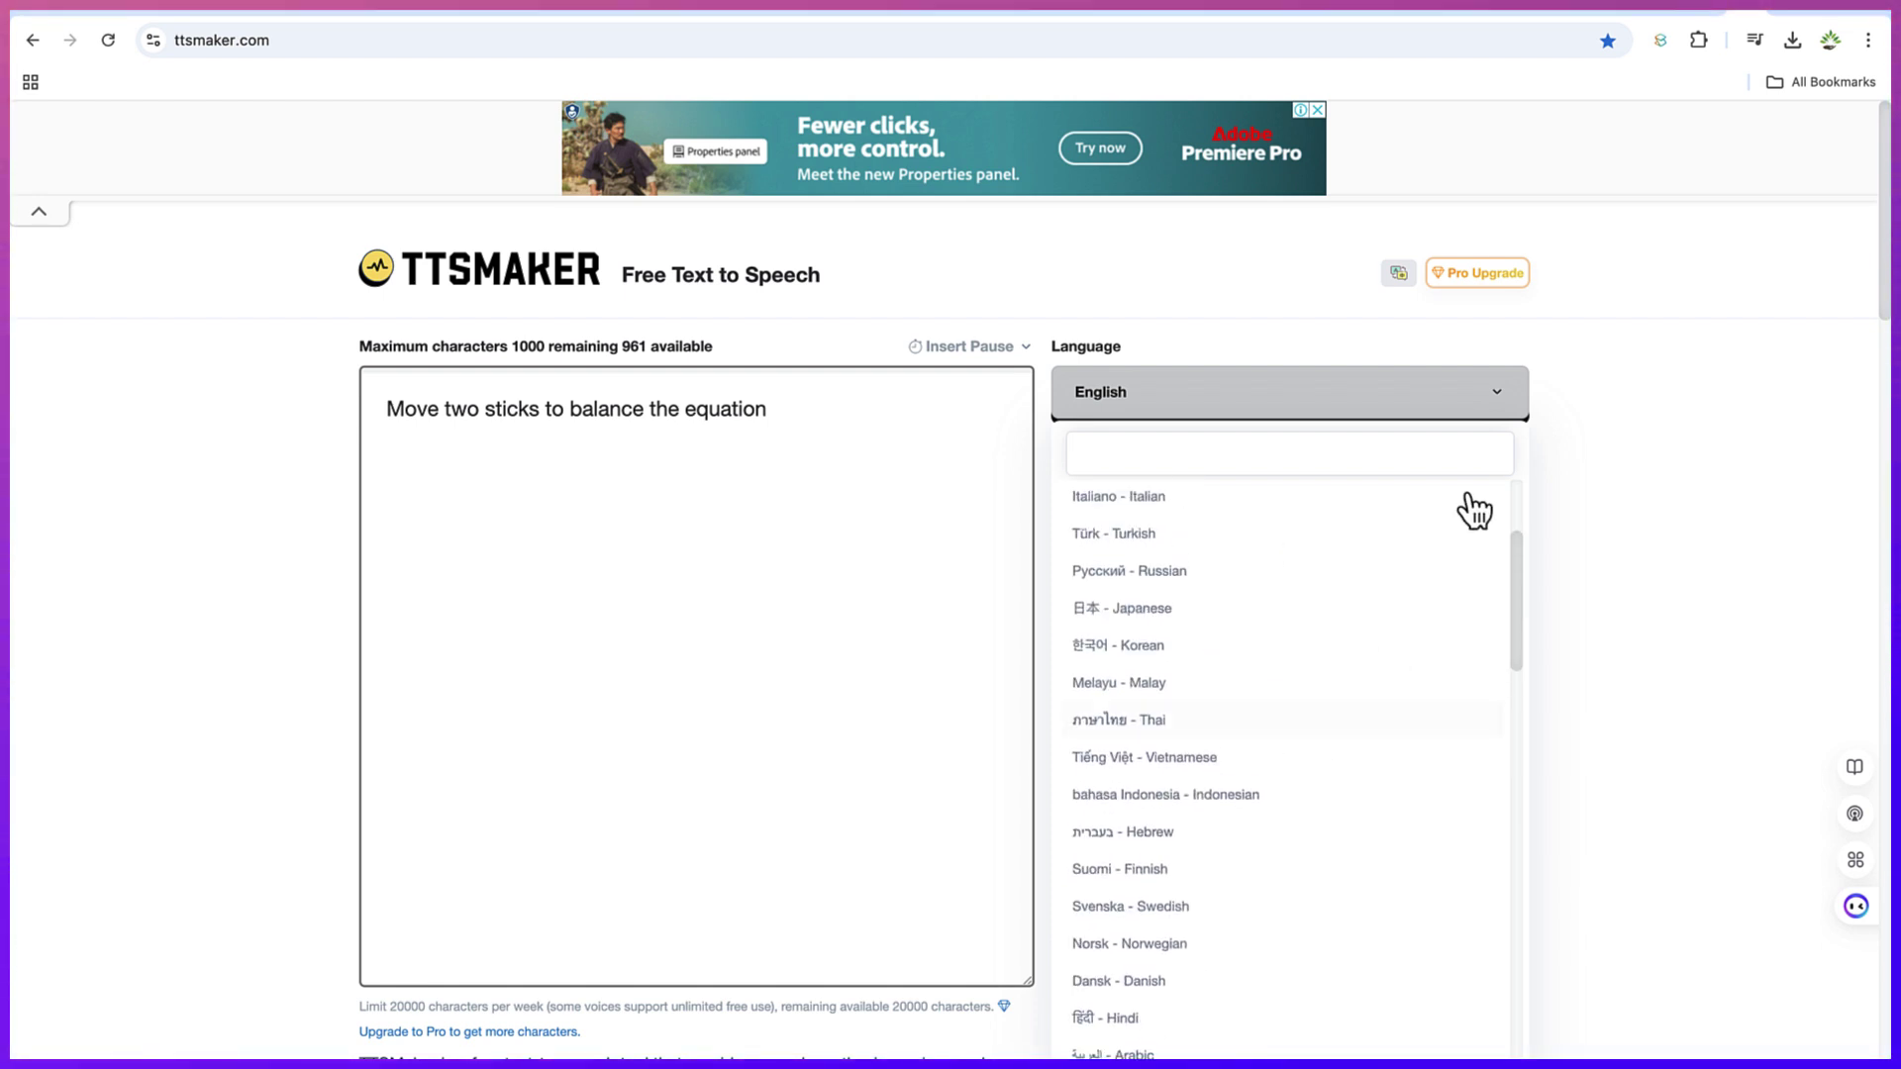
{"action": "left_click", "coordinate": [1502, 415]}
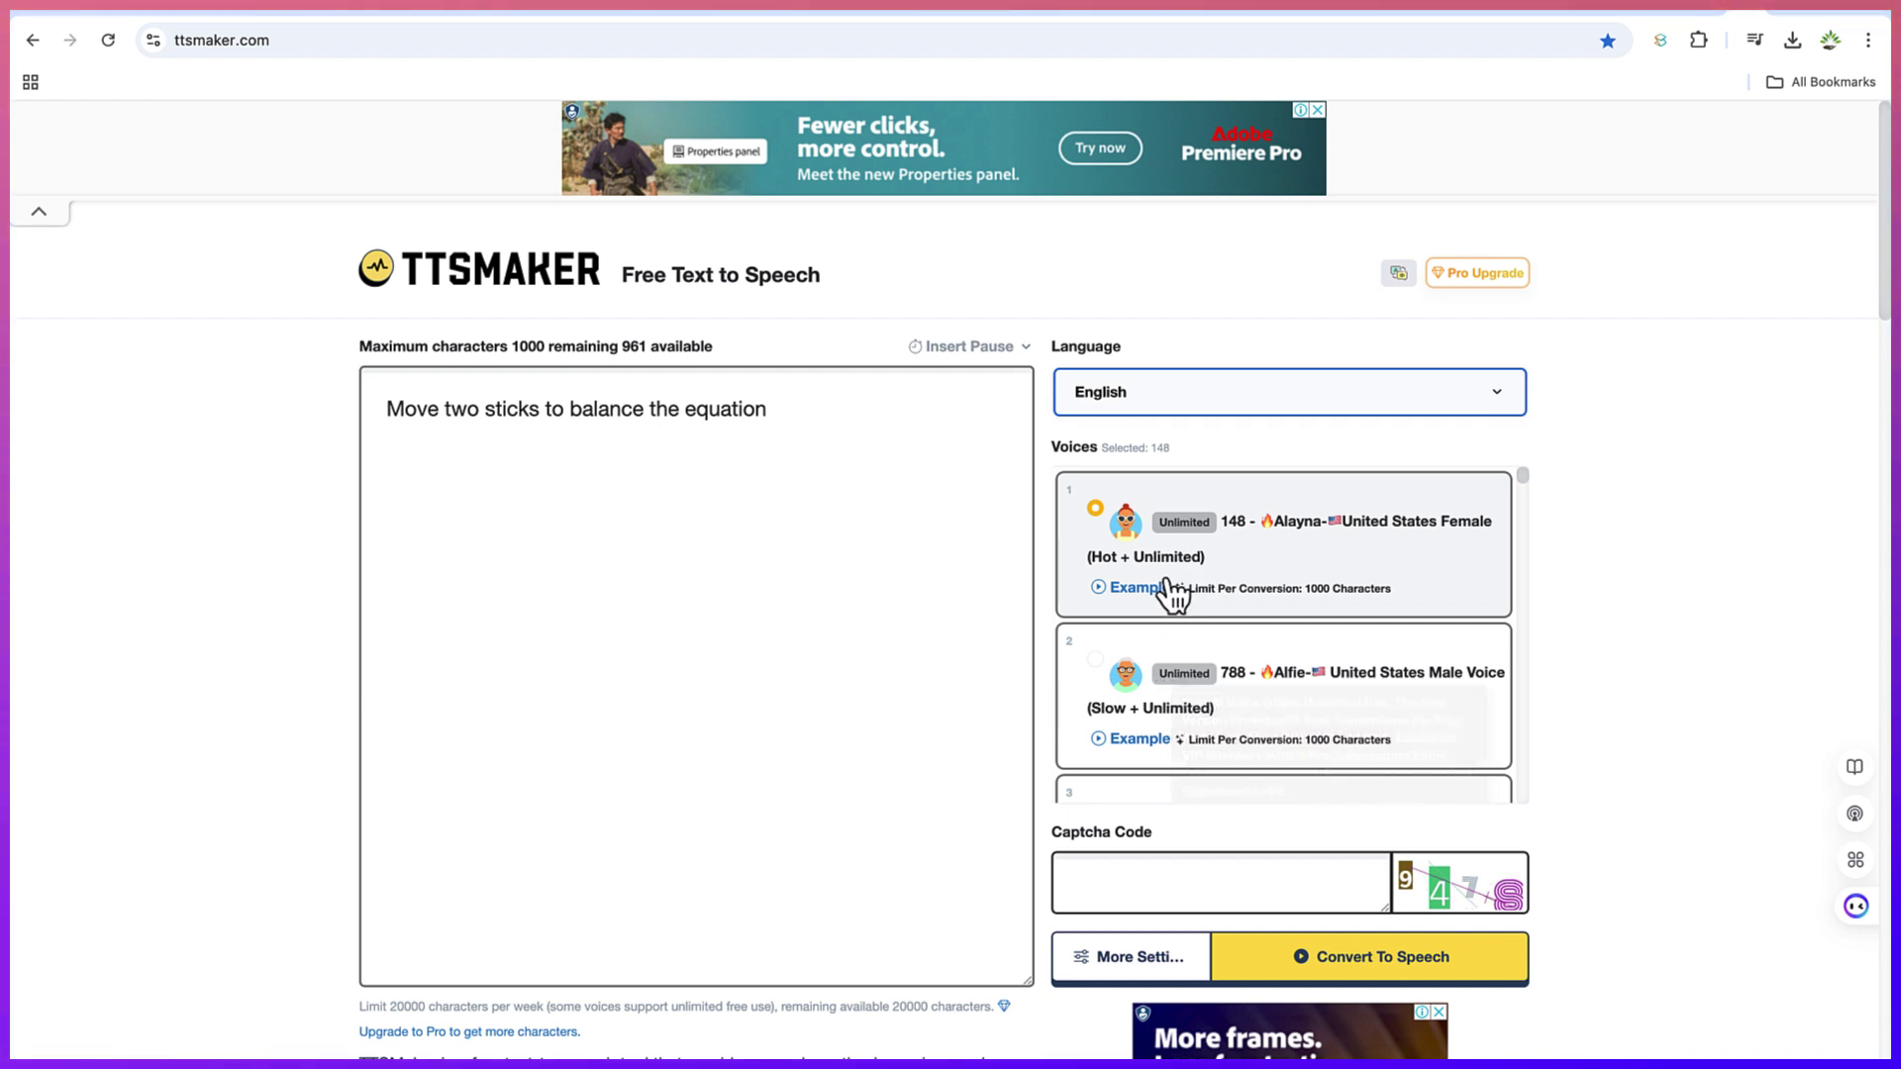
Step: Play the Alayna voice sample and raise the playback volume
{"action": "scroll", "coordinate": [1173, 594], "scroll_direction": "down", "scroll_amount": 1}
{"action": "scroll", "coordinate": [1173, 594], "scroll_direction": "down", "scroll_amount": 4}
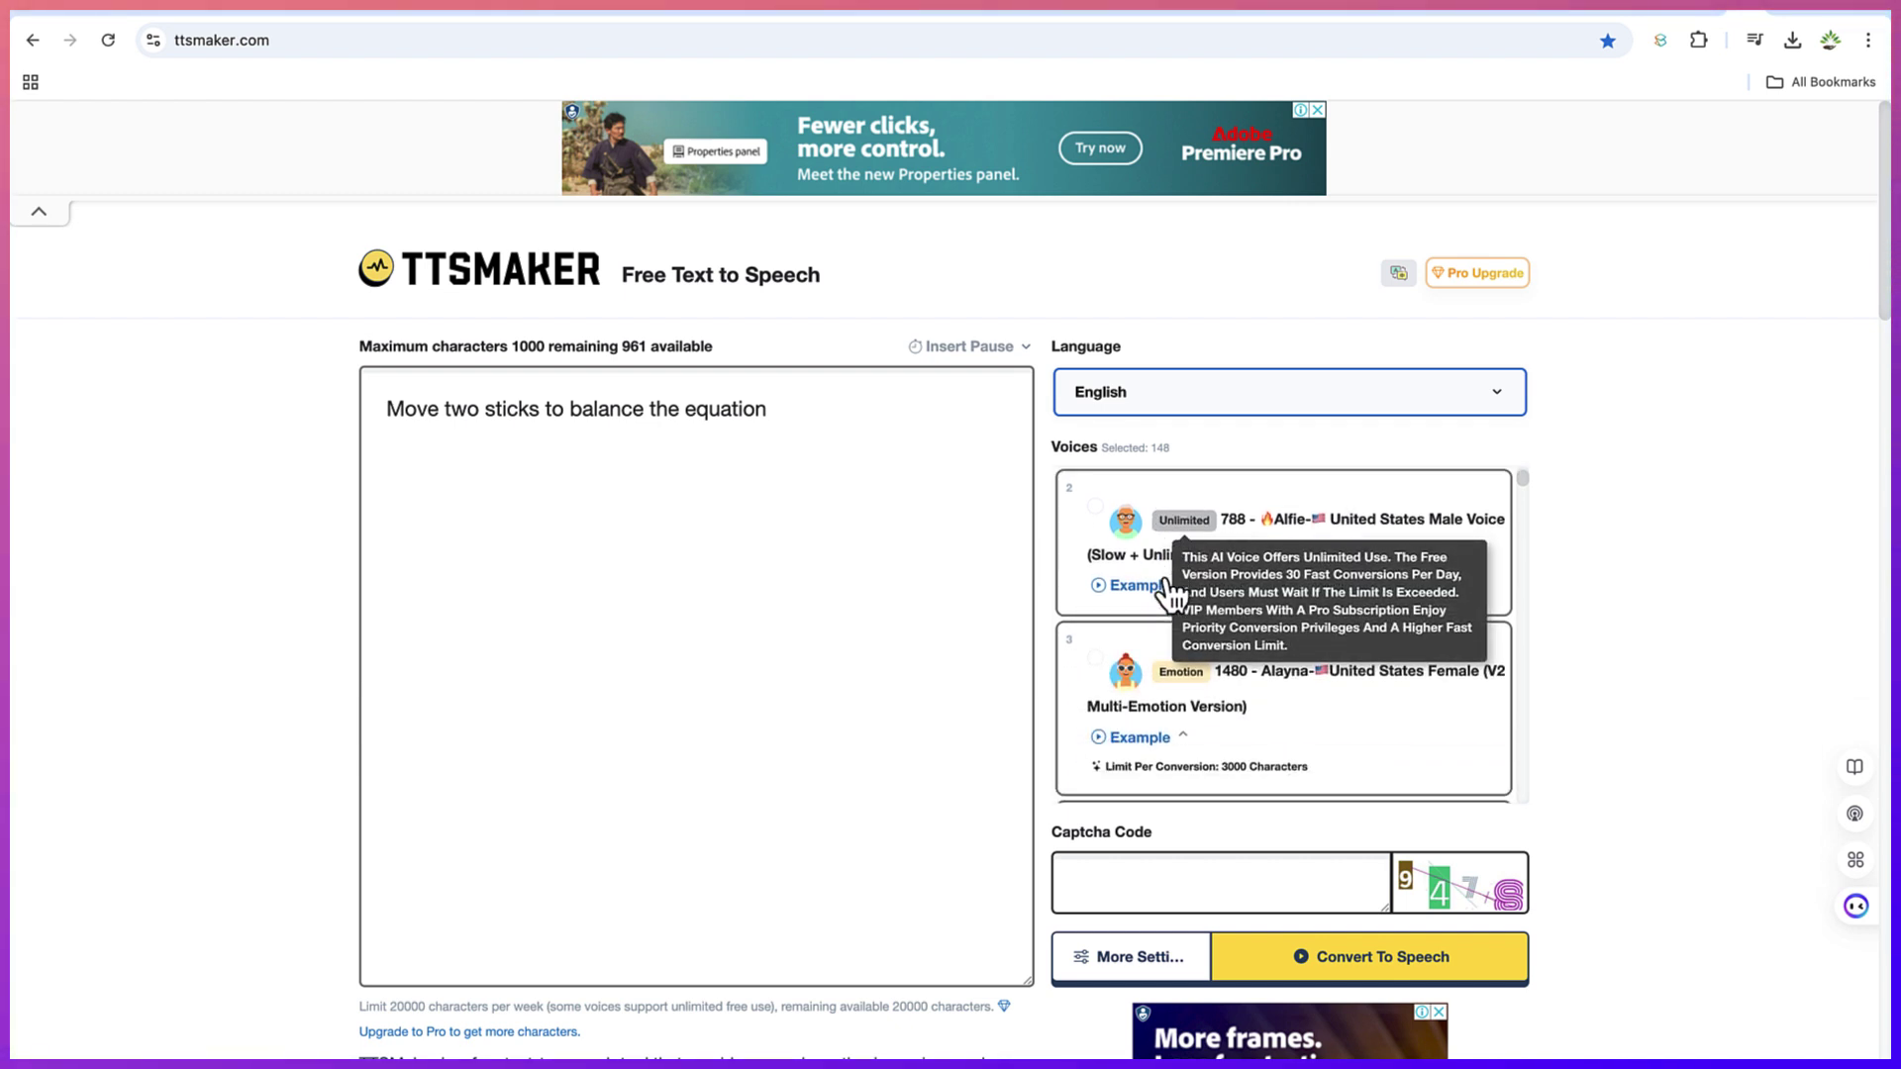
{"action": "scroll", "coordinate": [1173, 594], "scroll_direction": "down", "scroll_amount": 7}
{"action": "scroll", "coordinate": [1173, 594], "scroll_direction": "up", "scroll_amount": 12}
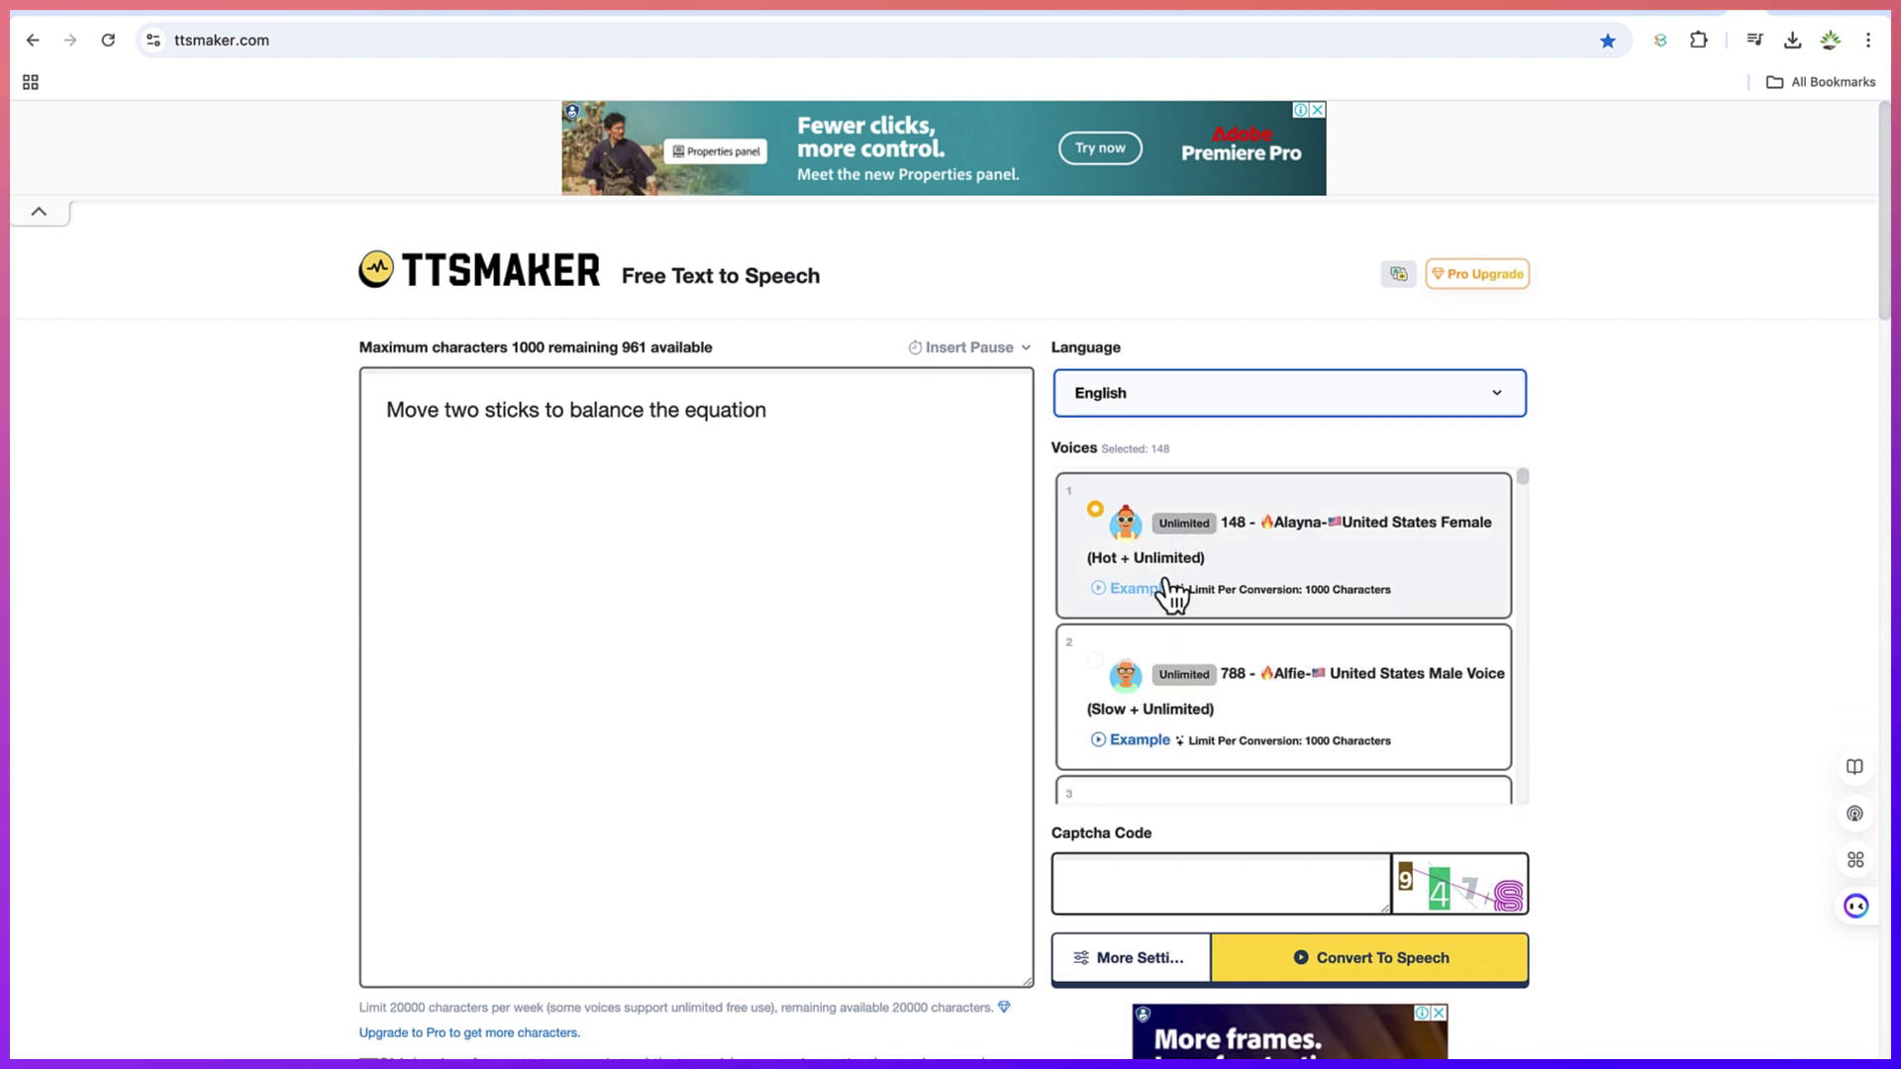
{"action": "scroll", "coordinate": [1168, 584], "scroll_direction": "up", "scroll_amount": 3}
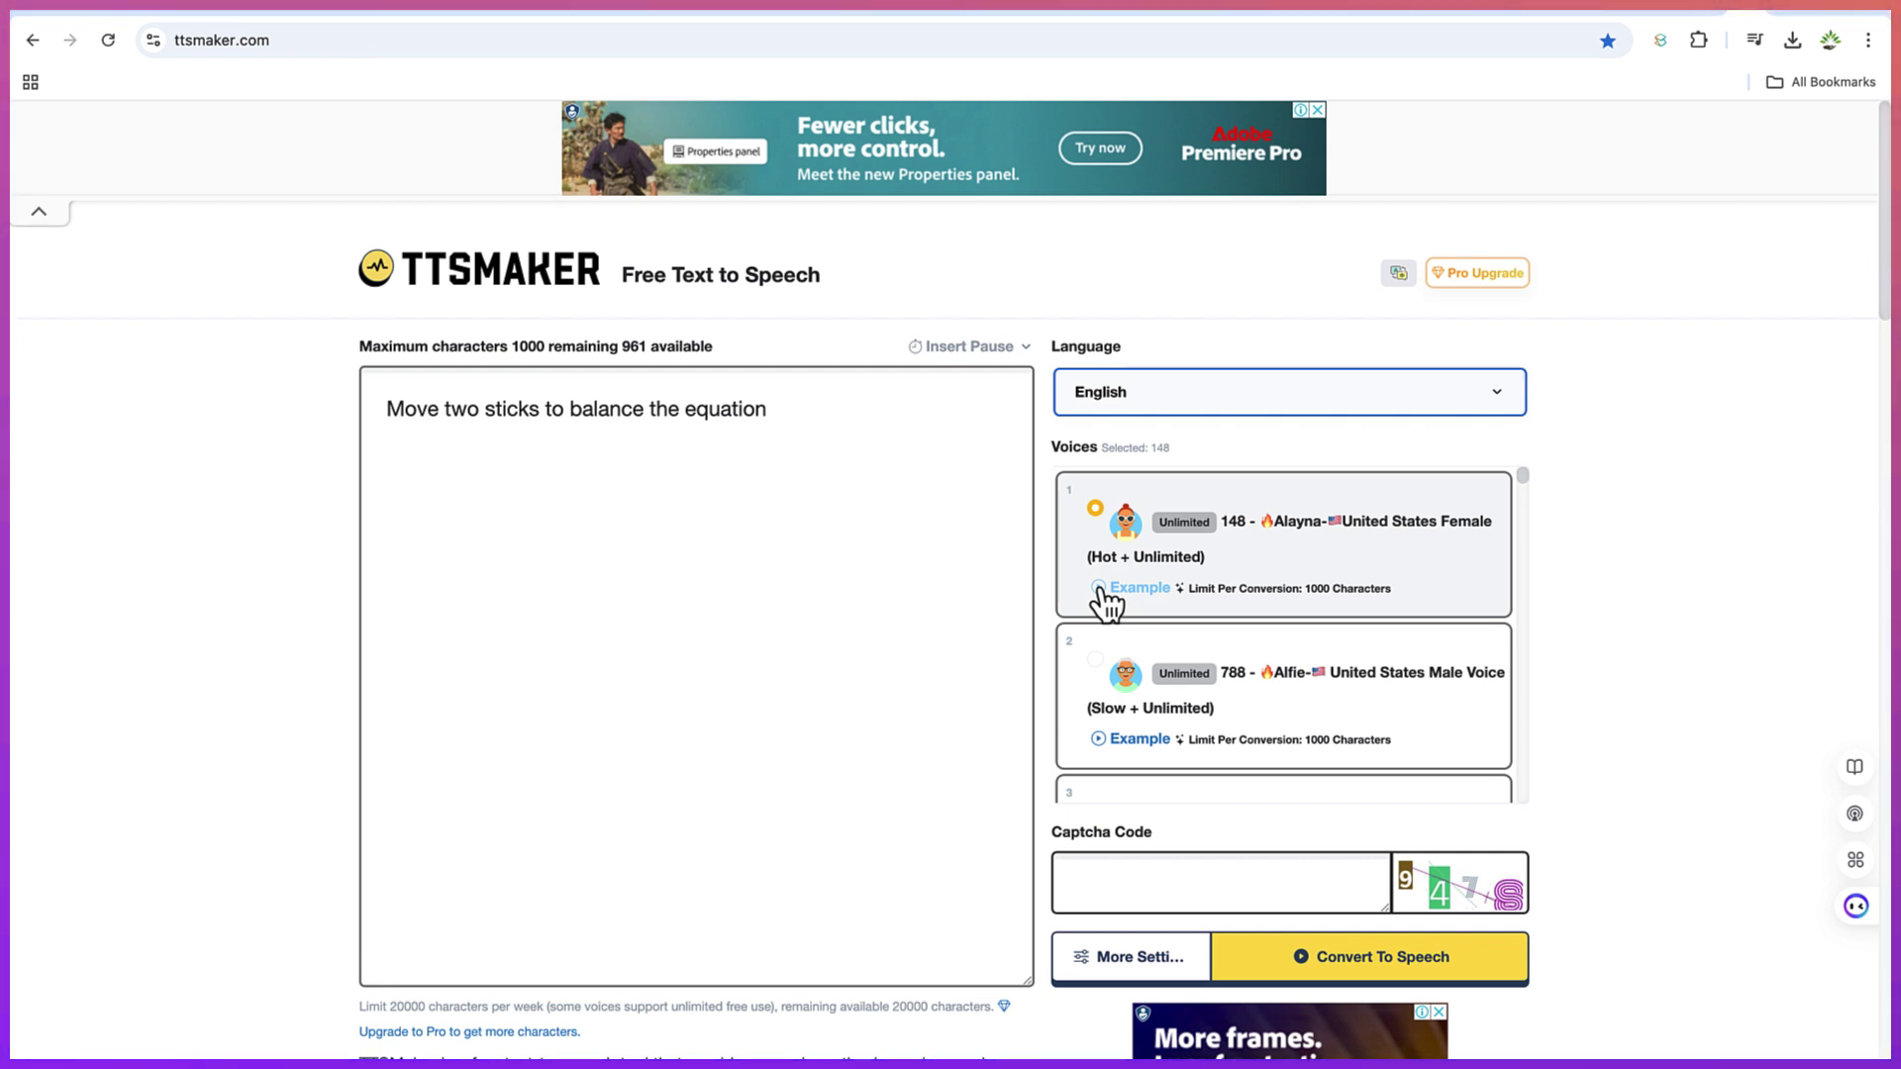
{"action": "left_click", "coordinate": [1102, 589]}
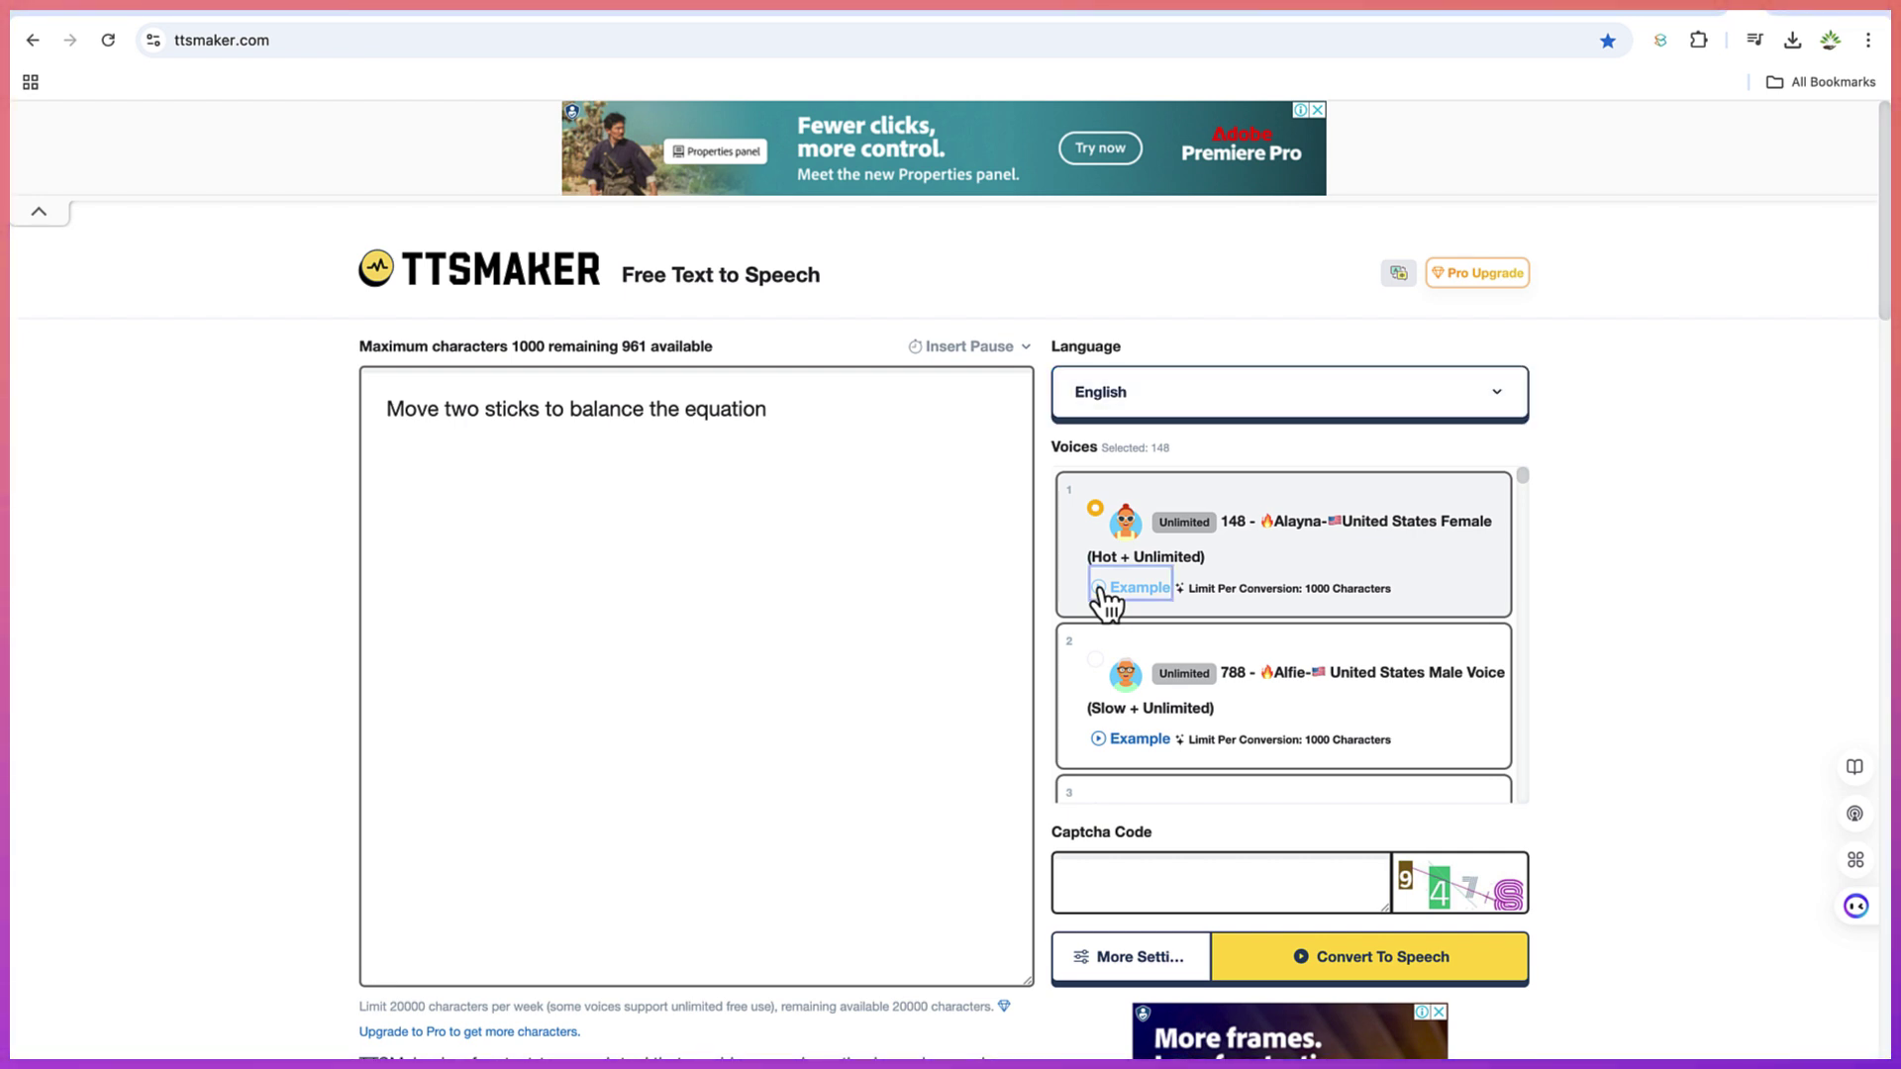
{"action": "key", "text": "XF86AudioRaiseVolume"}
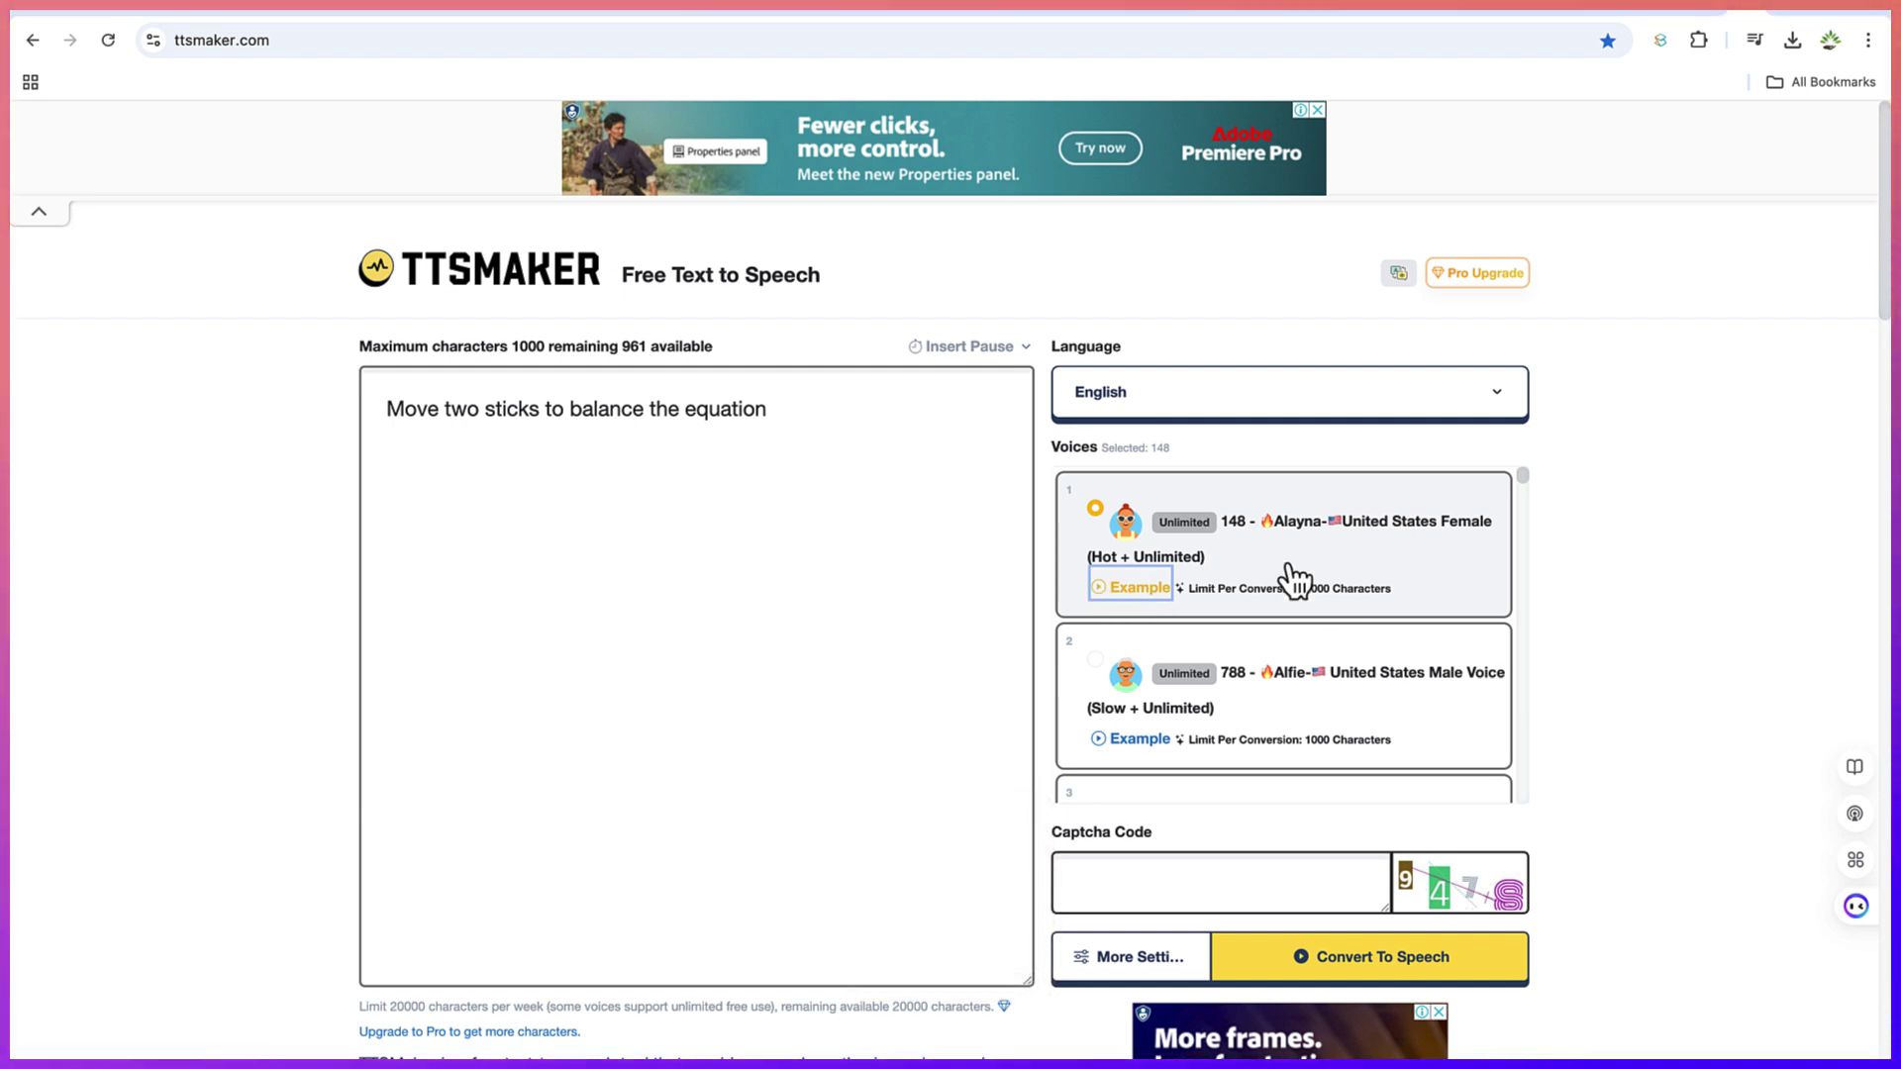
Step: Scroll down the Voices list to Chloe's entry
{"action": "scroll", "coordinate": [1220, 633], "scroll_direction": "down", "scroll_amount": 4}
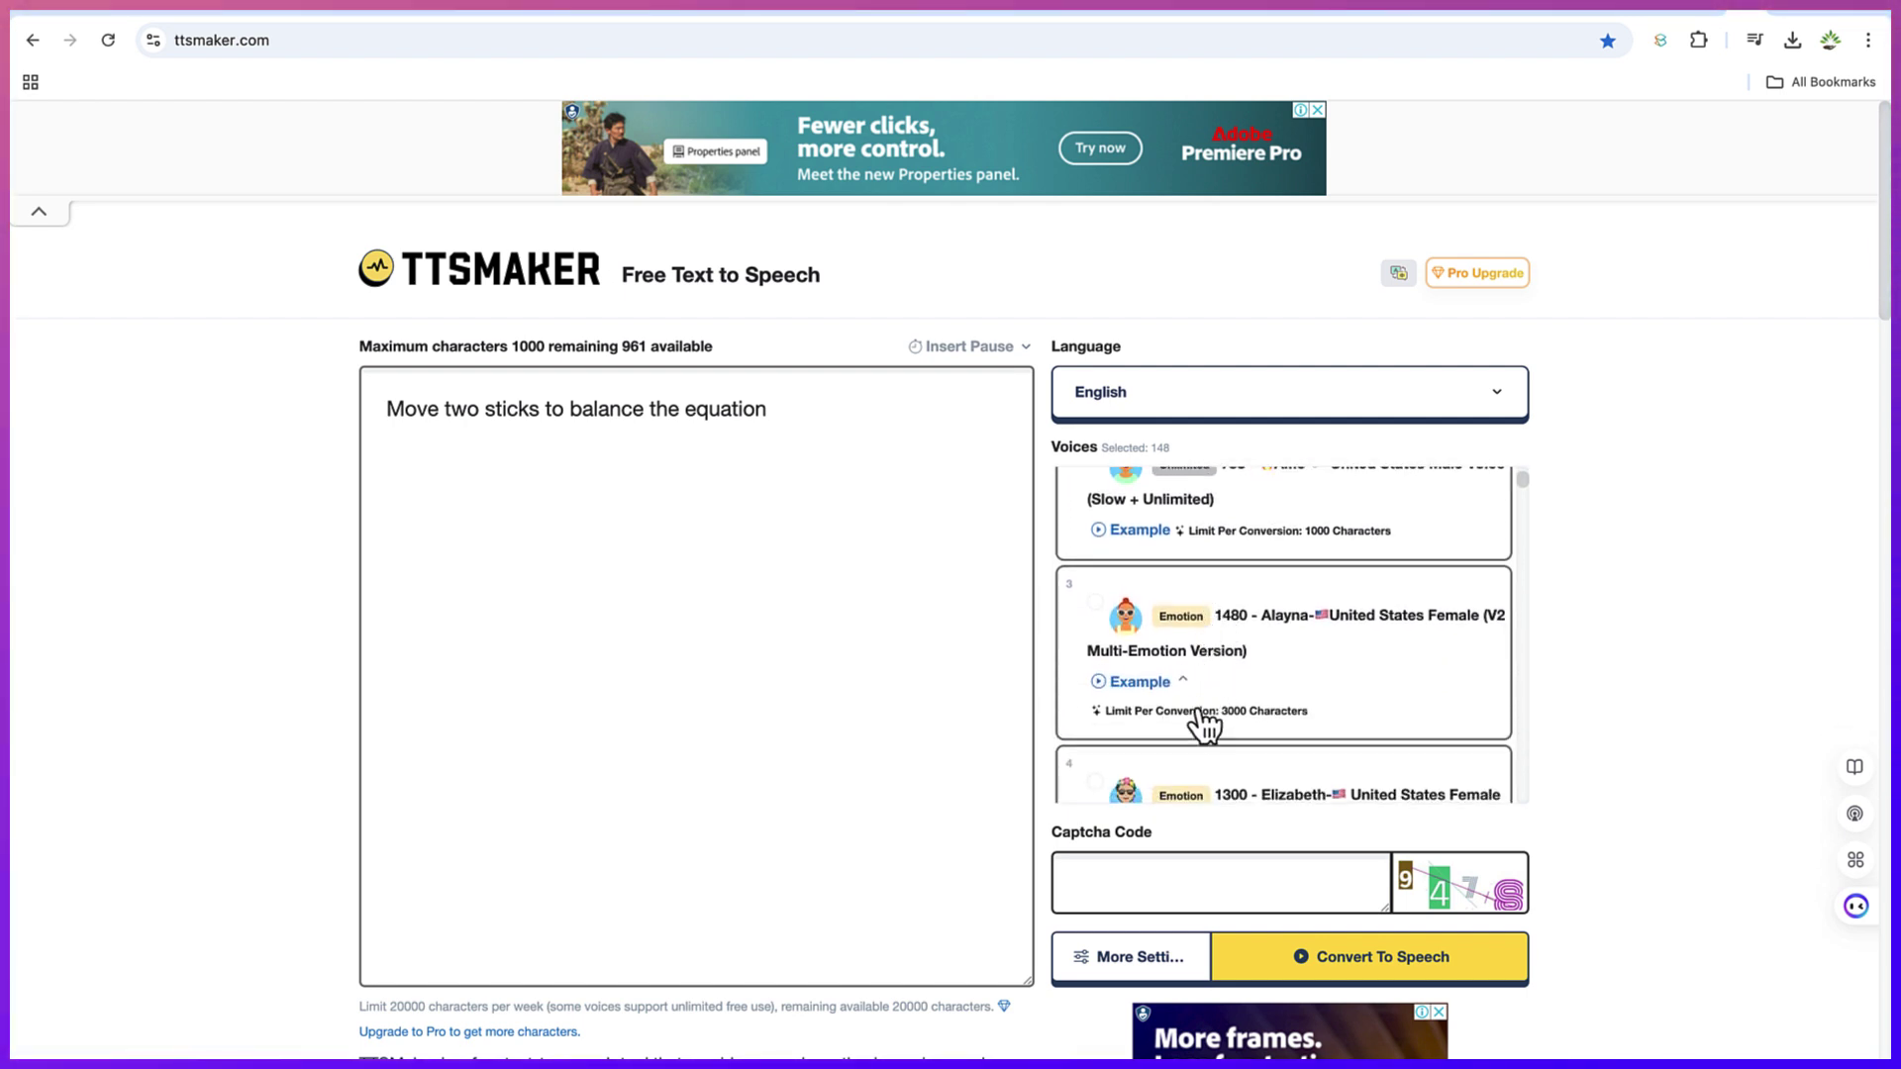
{"action": "scroll", "coordinate": [1203, 727], "scroll_direction": "down", "scroll_amount": 9}
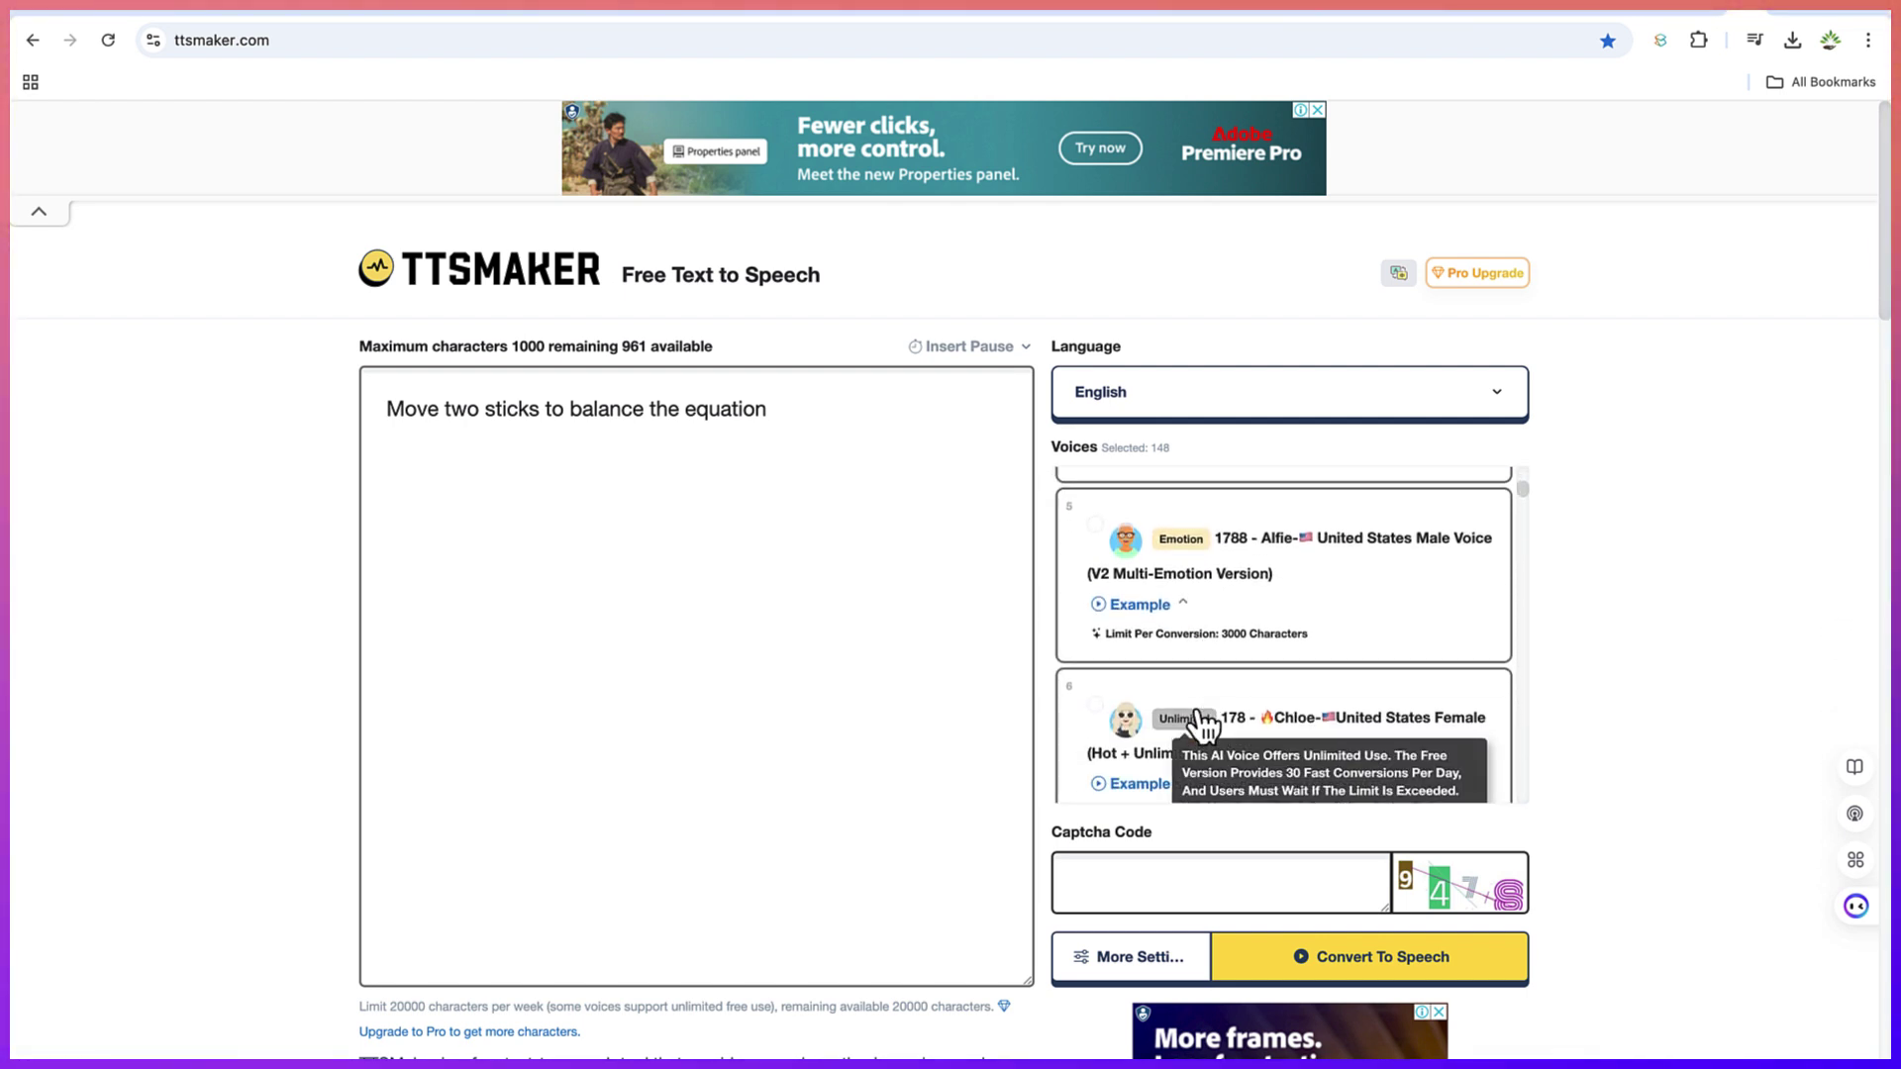
{"action": "scroll", "coordinate": [1203, 728], "scroll_direction": "down", "scroll_amount": 2}
Step: Preview the Chloe and voice 13 Mason samples, then return to the top of the Voices list
{"action": "left_click", "coordinate": [1101, 701]}
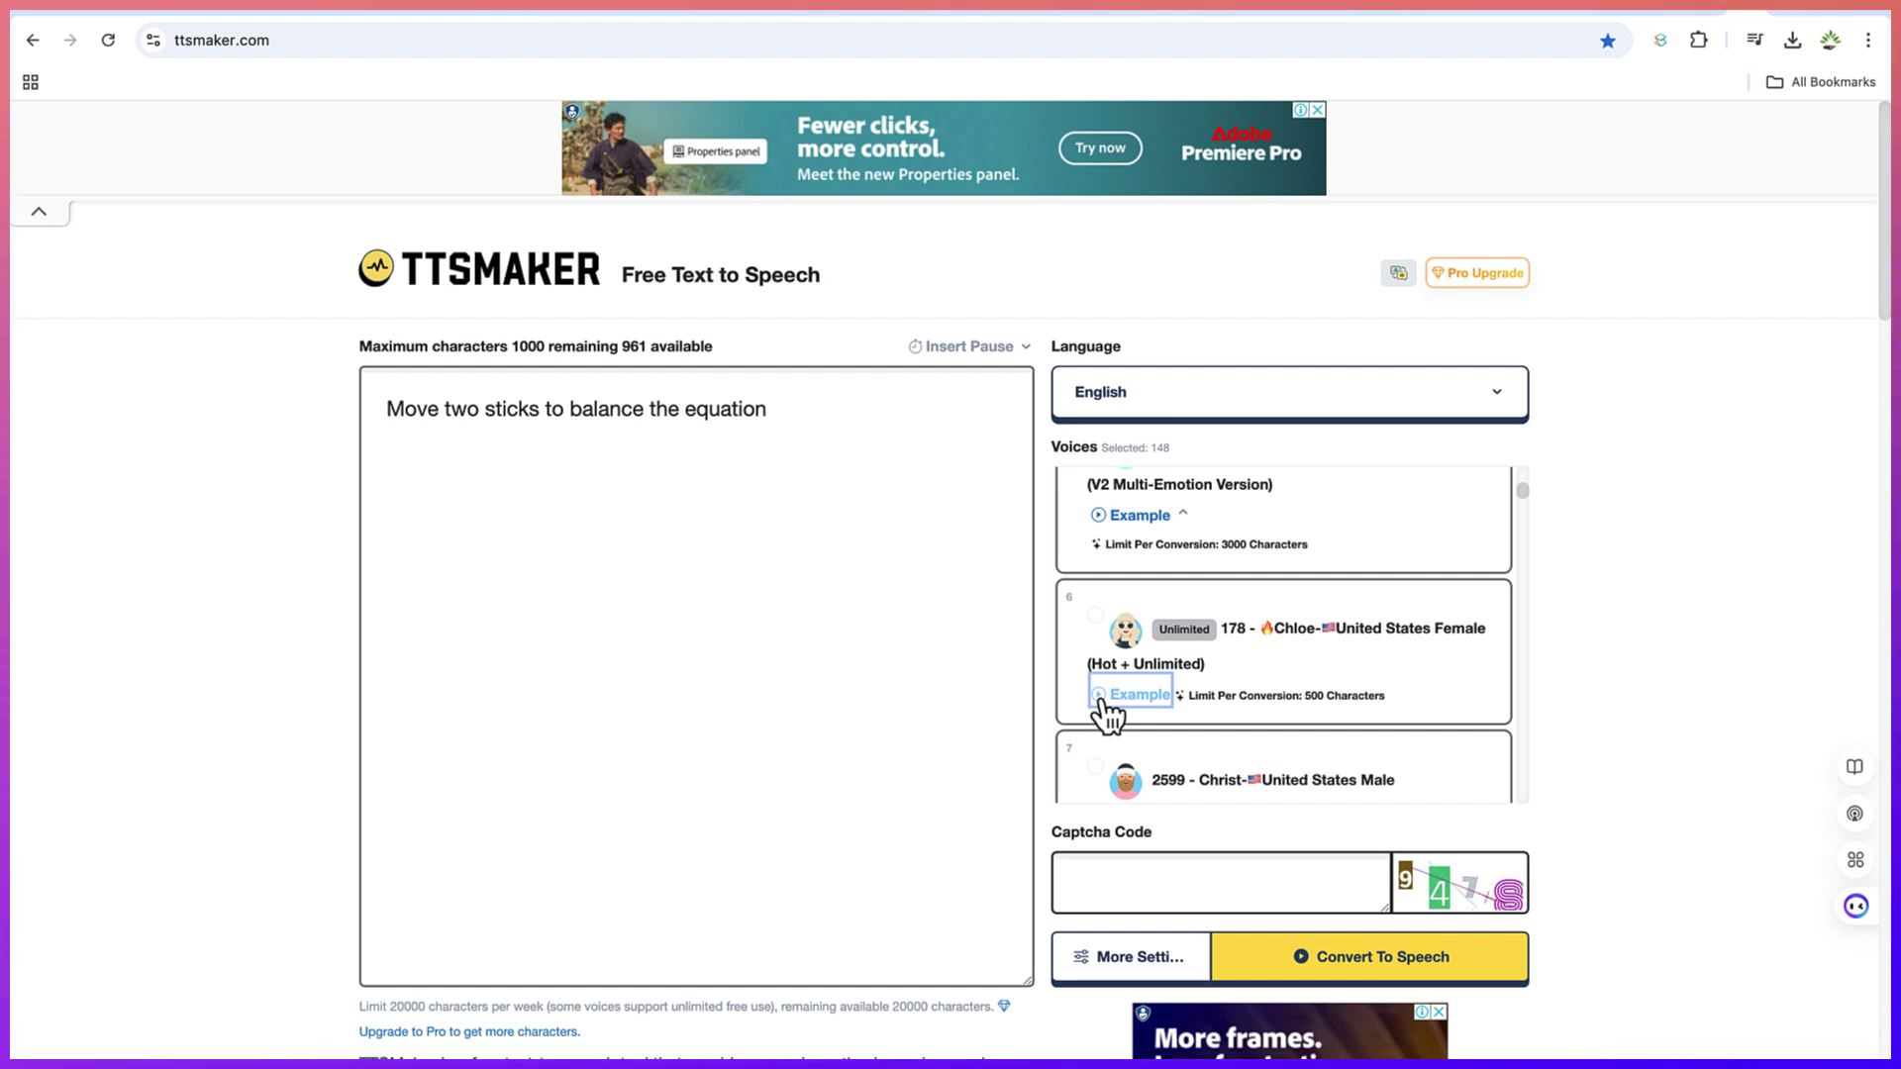
{"action": "scroll", "coordinate": [1107, 715], "scroll_direction": "down", "scroll_amount": 4}
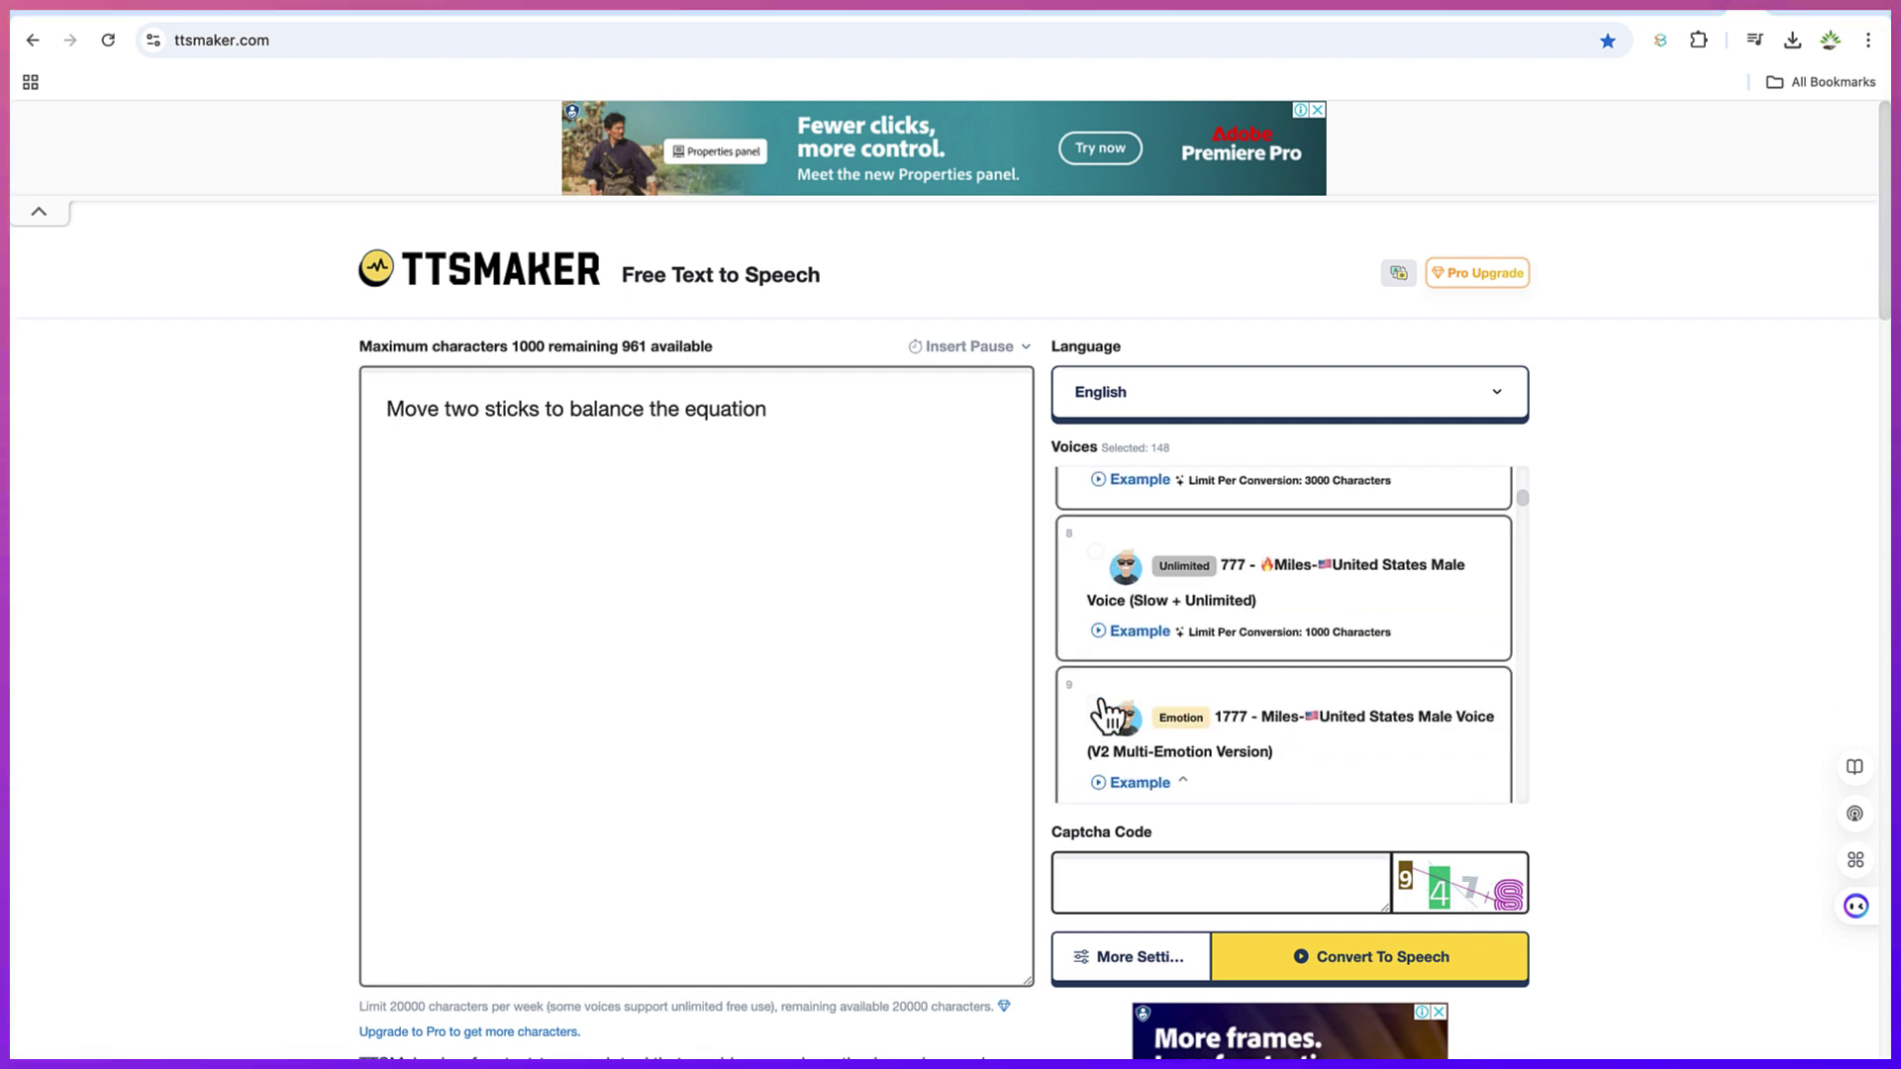
{"action": "scroll", "coordinate": [1107, 715], "scroll_direction": "down", "scroll_amount": 3}
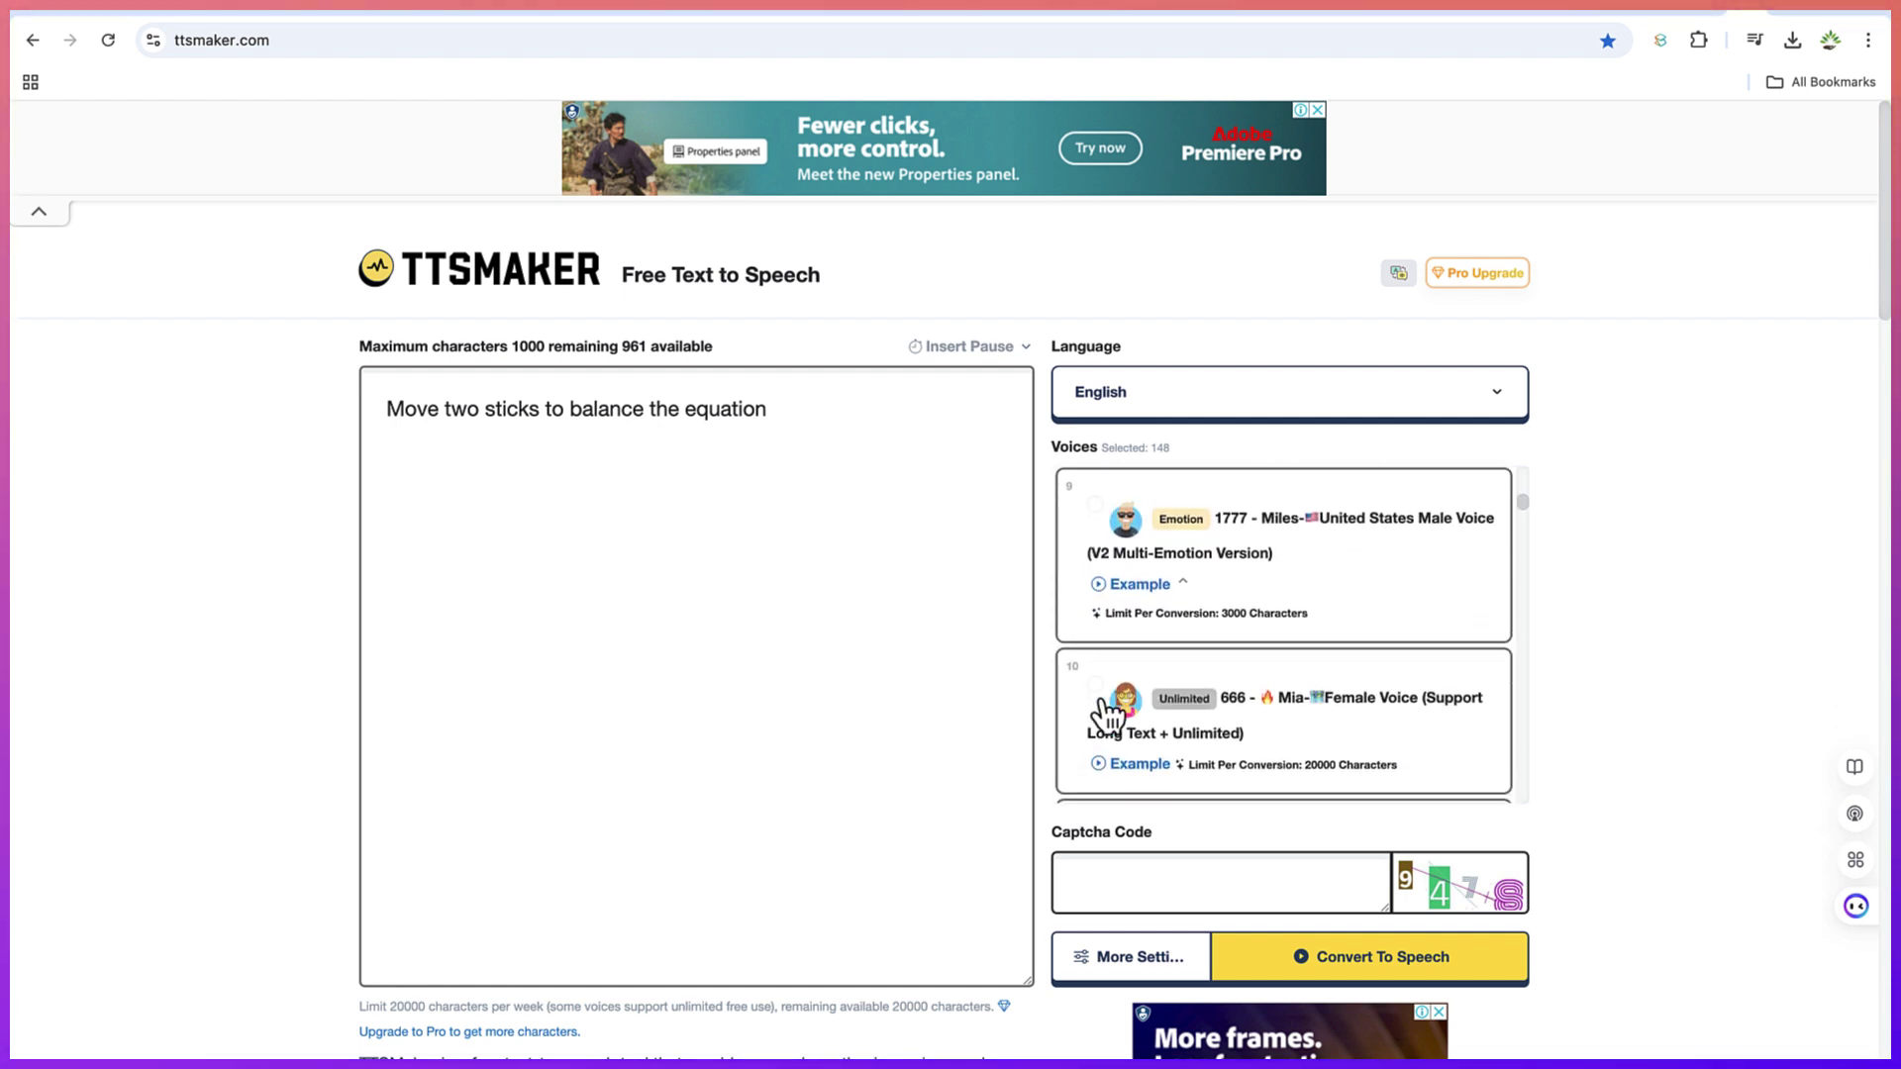
{"action": "scroll", "coordinate": [1107, 714], "scroll_direction": "down", "scroll_amount": 2}
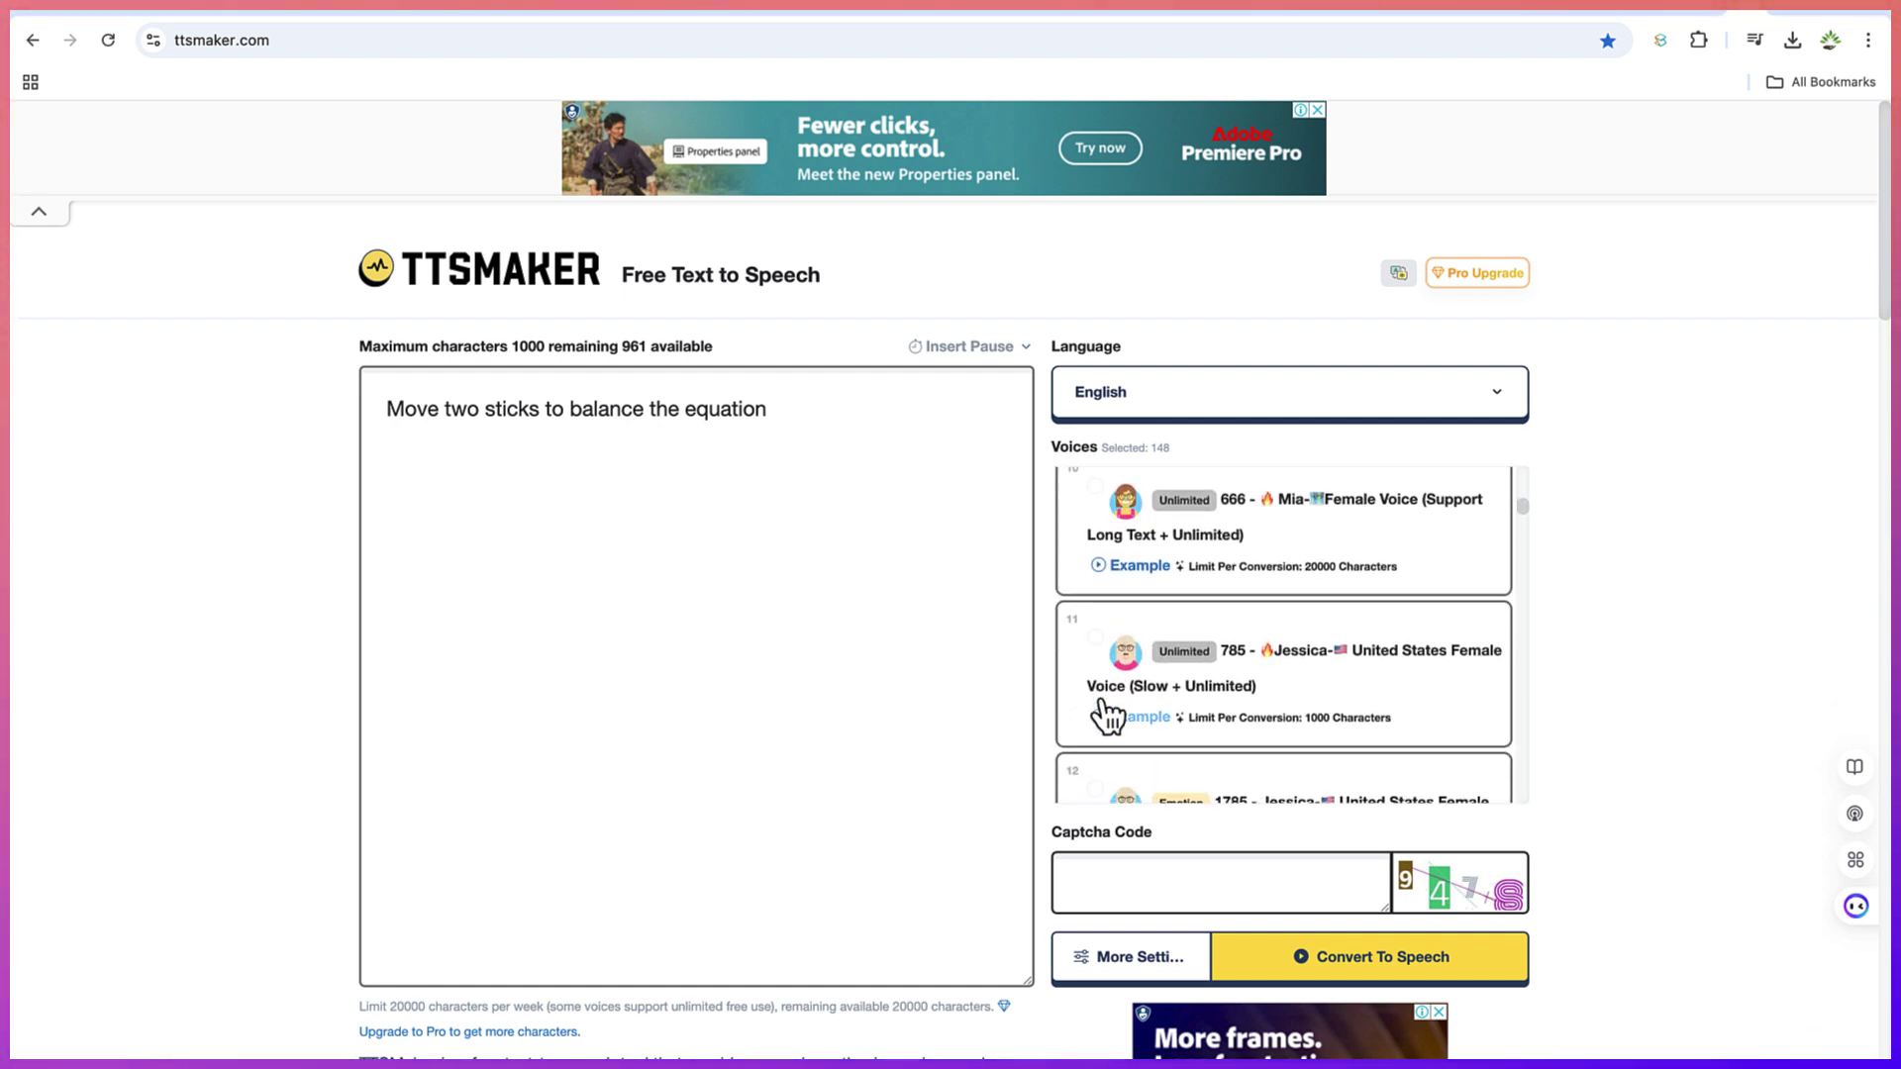
{"action": "scroll", "coordinate": [1106, 715], "scroll_direction": "down", "scroll_amount": 3}
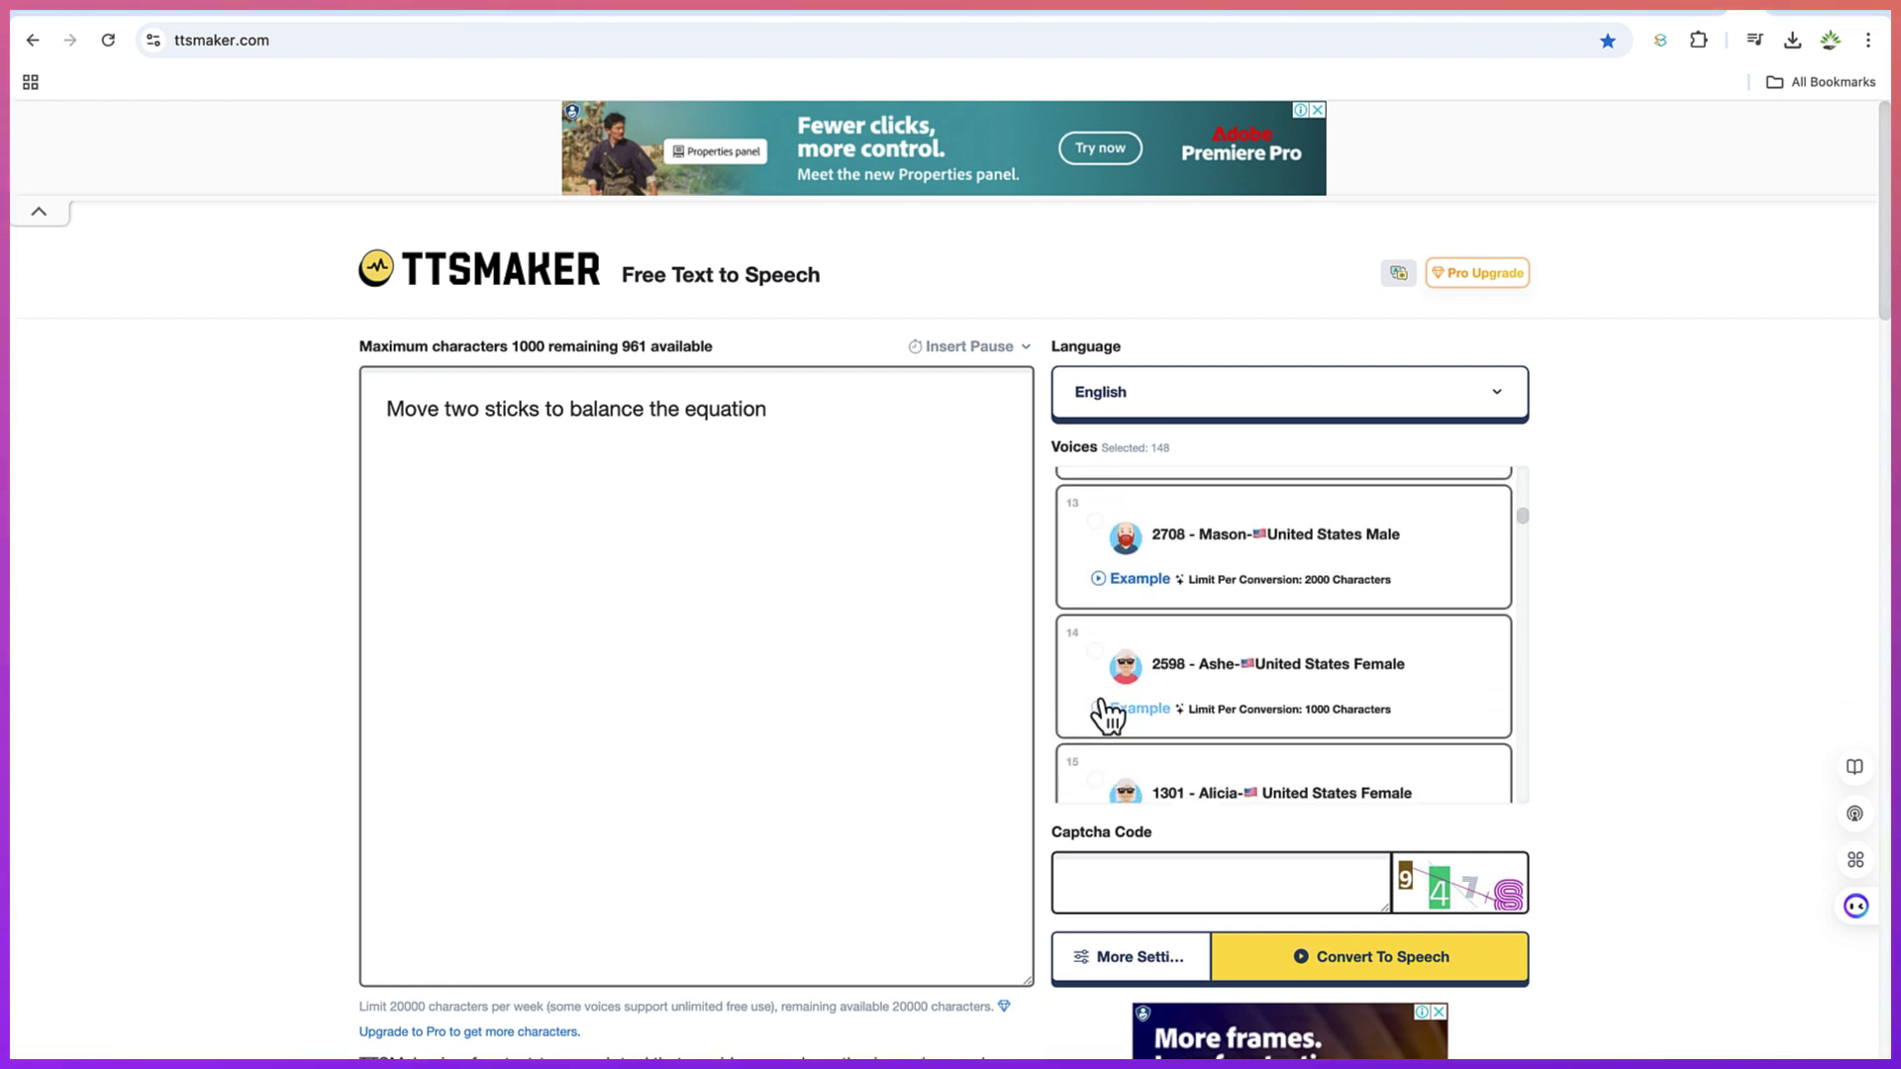
{"action": "left_click", "coordinate": [1109, 584]}
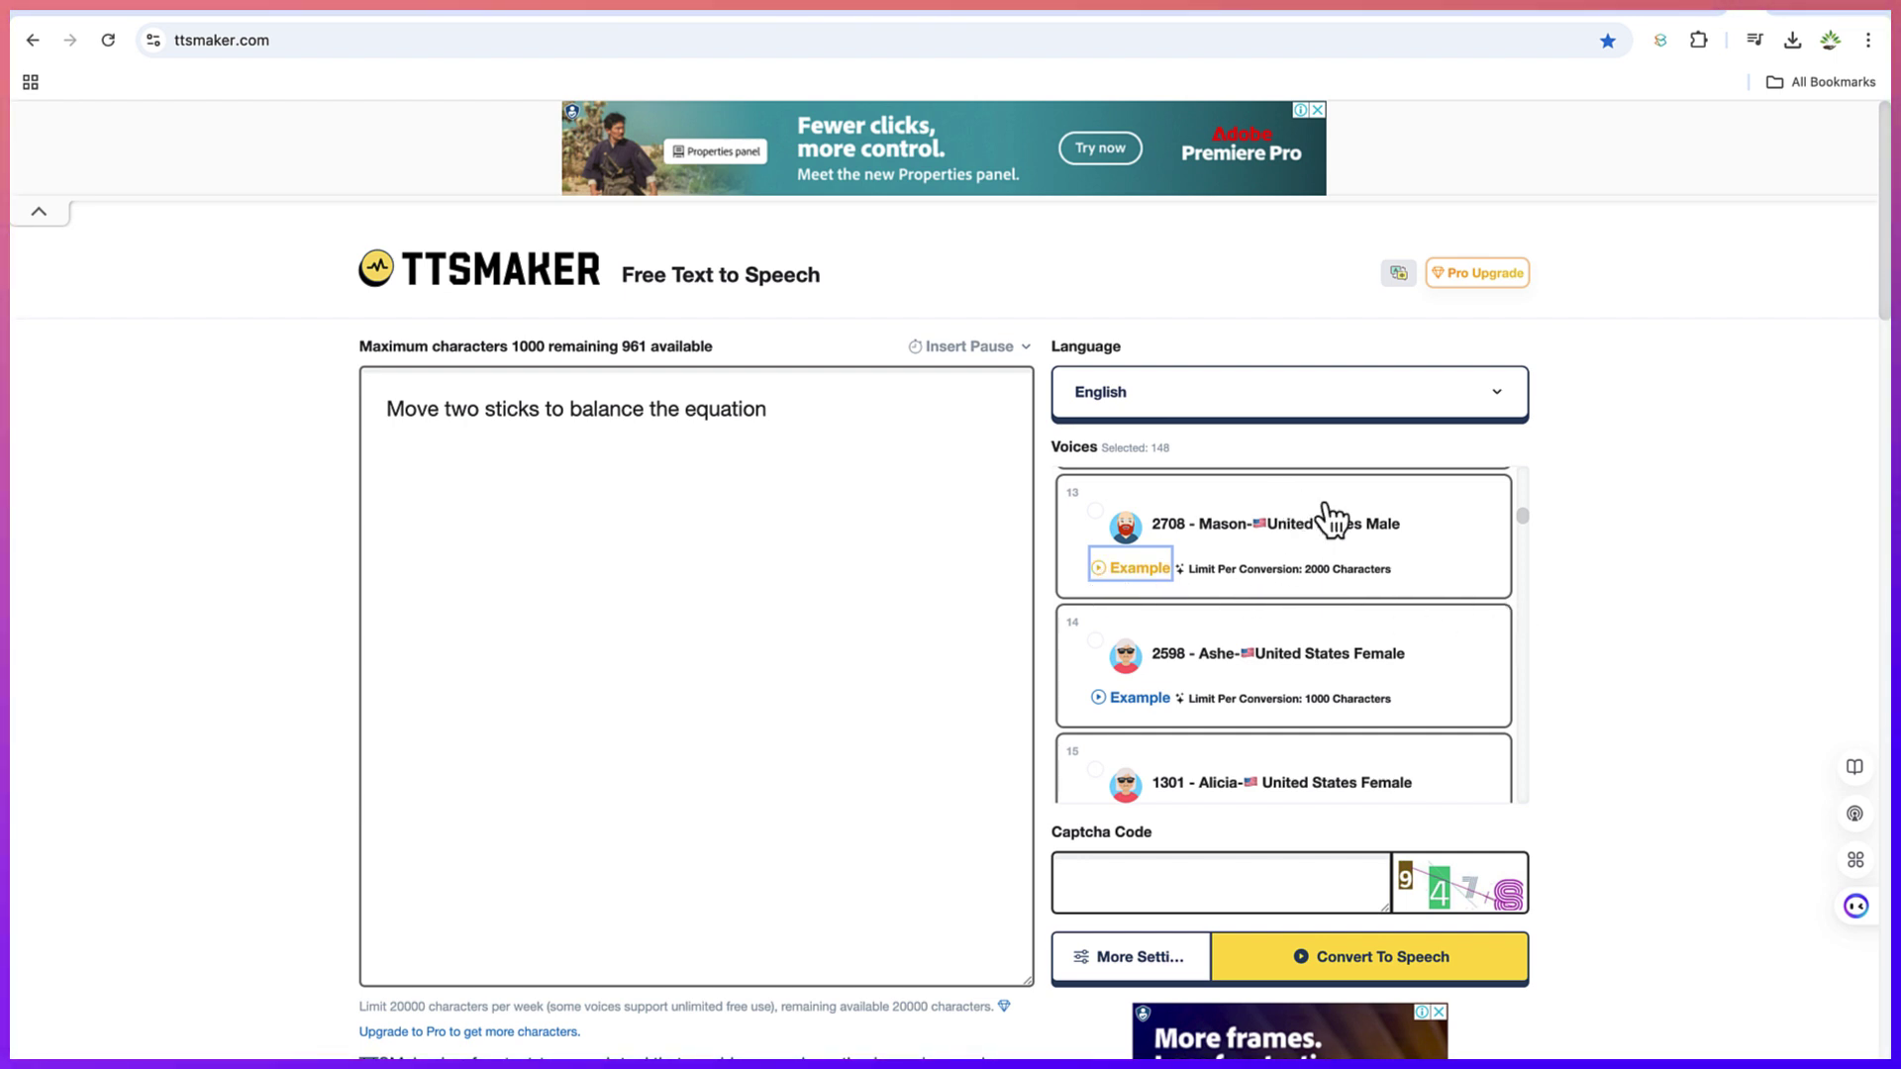
{"action": "scroll", "coordinate": [1358, 614], "scroll_direction": "up", "scroll_amount": 5}
{"action": "scroll", "coordinate": [1358, 614], "scroll_direction": "up", "scroll_amount": 7}
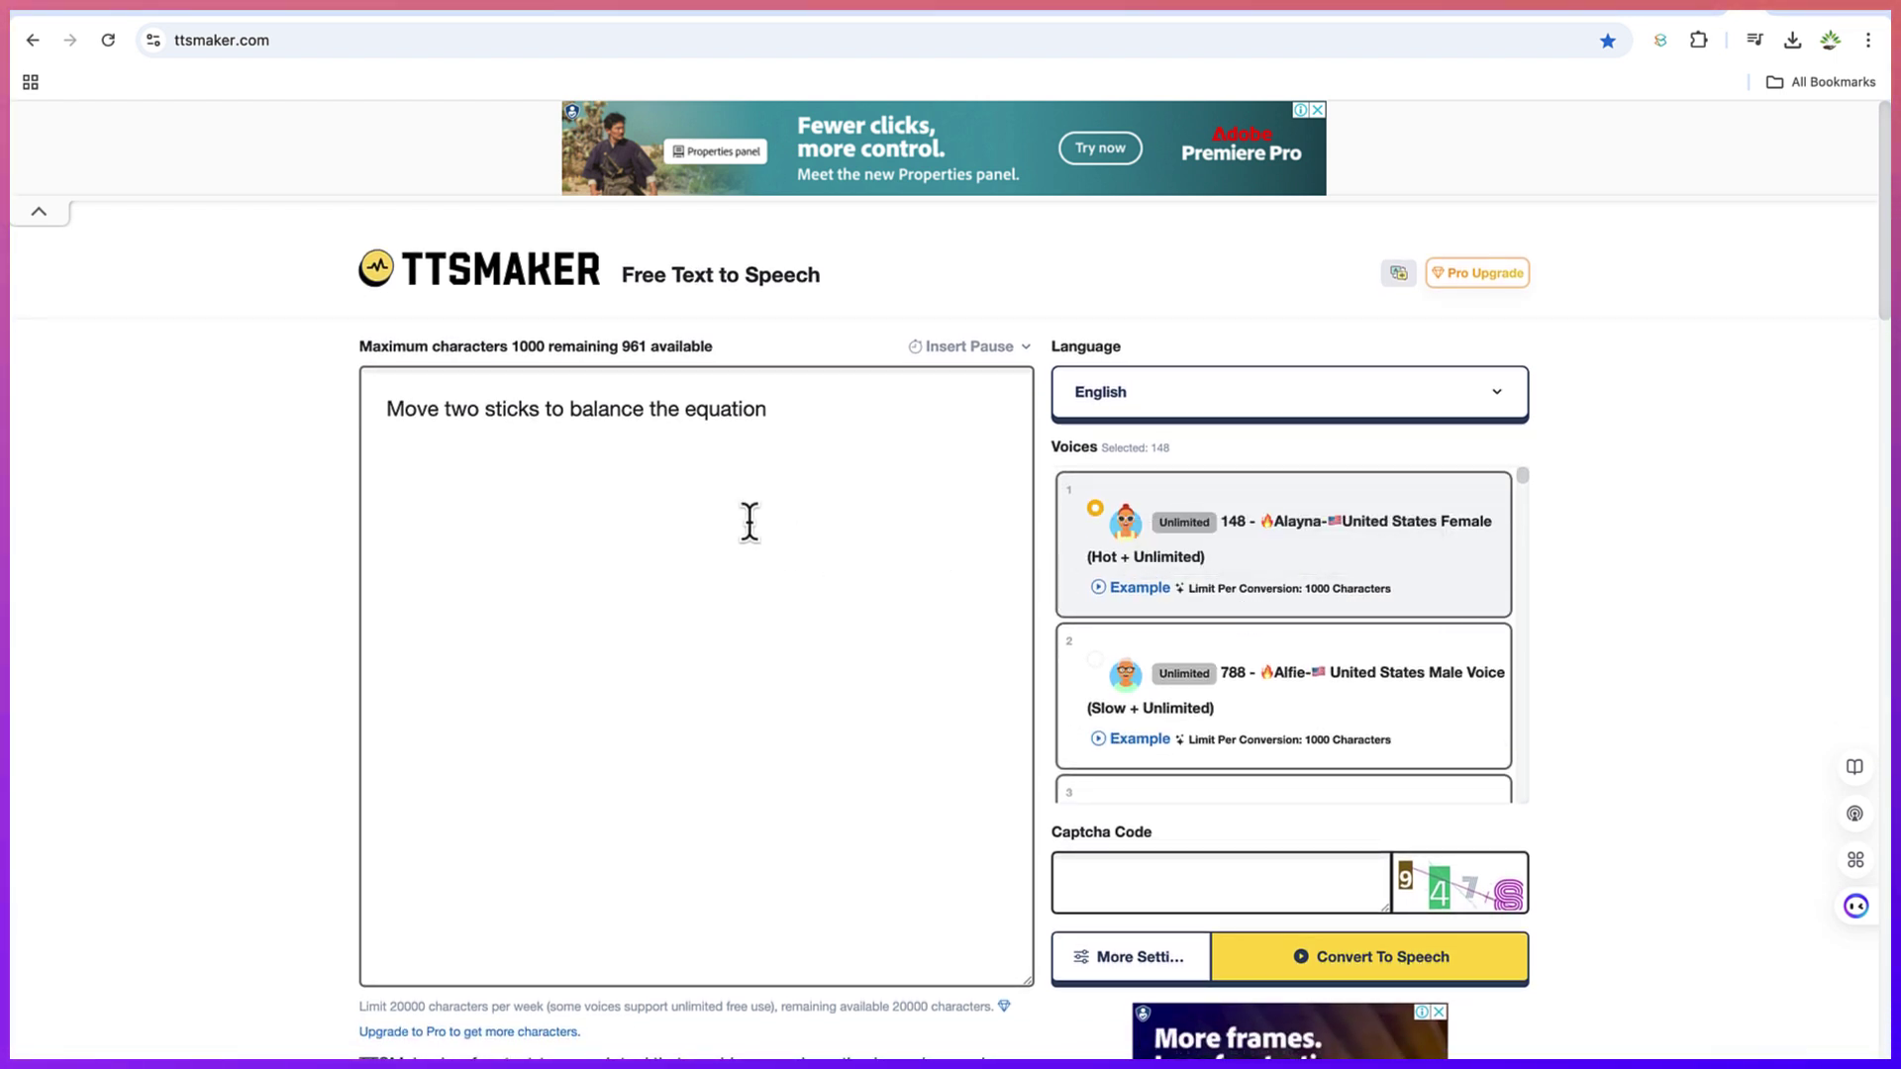
Step: Select the TTSMaker description paragraph on the page
{"action": "scroll", "coordinate": [360, 785], "scroll_direction": "down", "scroll_amount": 3}
{"action": "left_click_drag", "start_coordinate": [358, 785], "coordinate": [773, 802]}
{"action": "left_click_drag", "start_coordinate": [707, 441], "coordinate": [704, 442]}
{"action": "scroll", "coordinate": [895, 533], "scroll_direction": "up", "scroll_amount": 3}
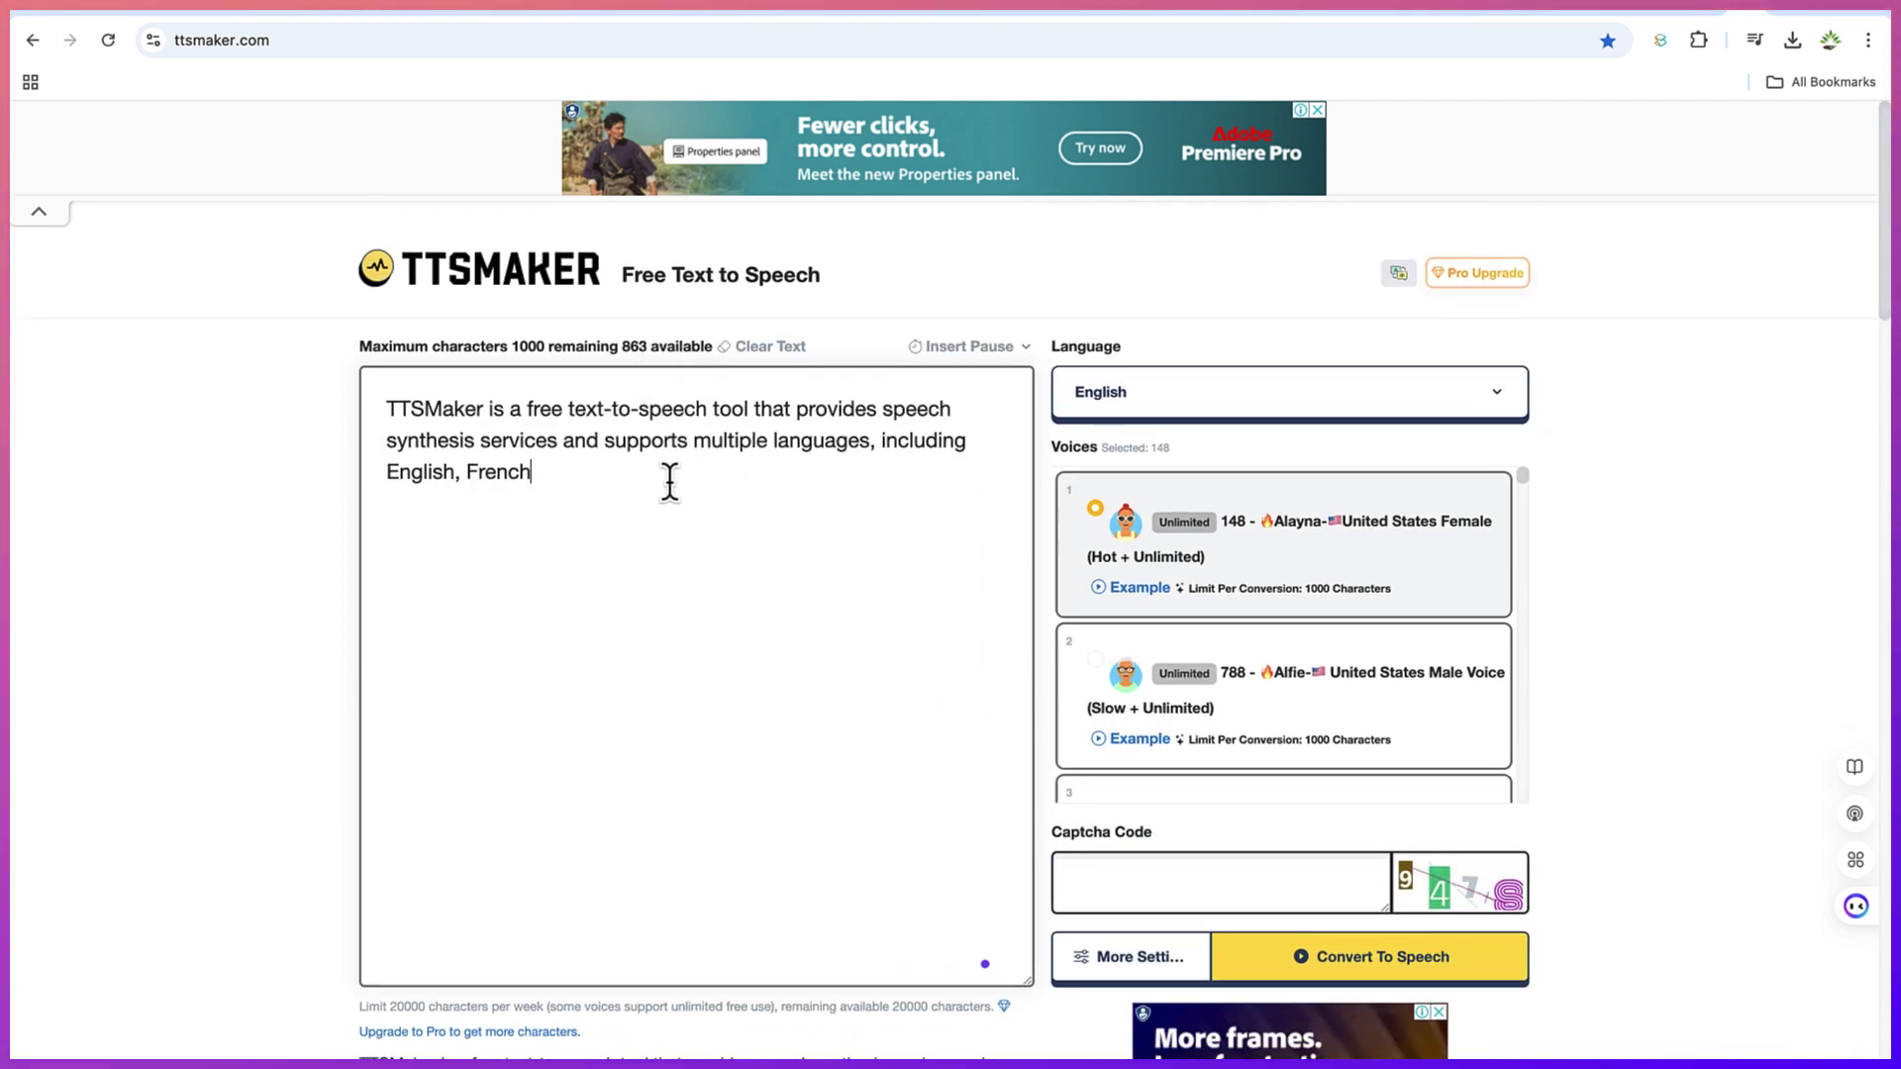
{"action": "scroll", "coordinate": [1524, 749], "scroll_direction": "down", "scroll_amount": 3}
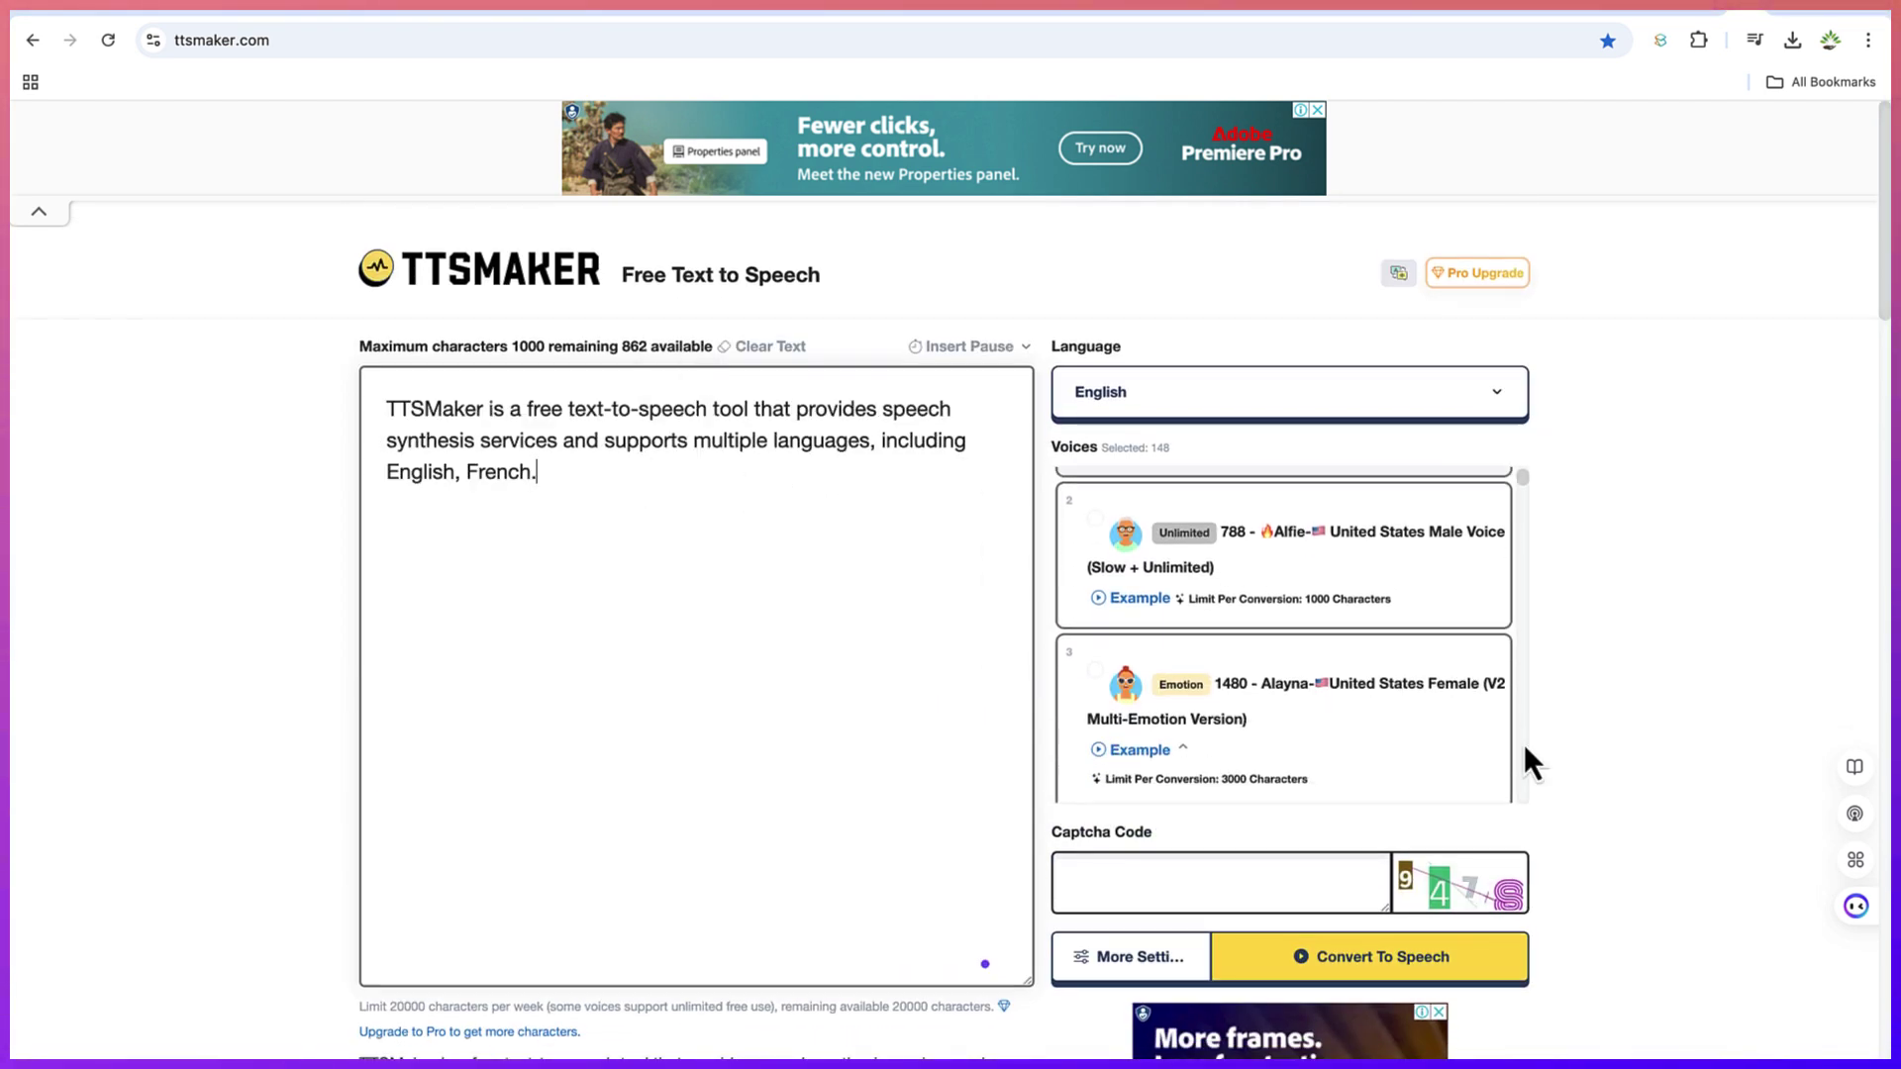
Step: Enter the captcha code in the Captcha Code field
{"action": "left_click", "coordinate": [1167, 878]}
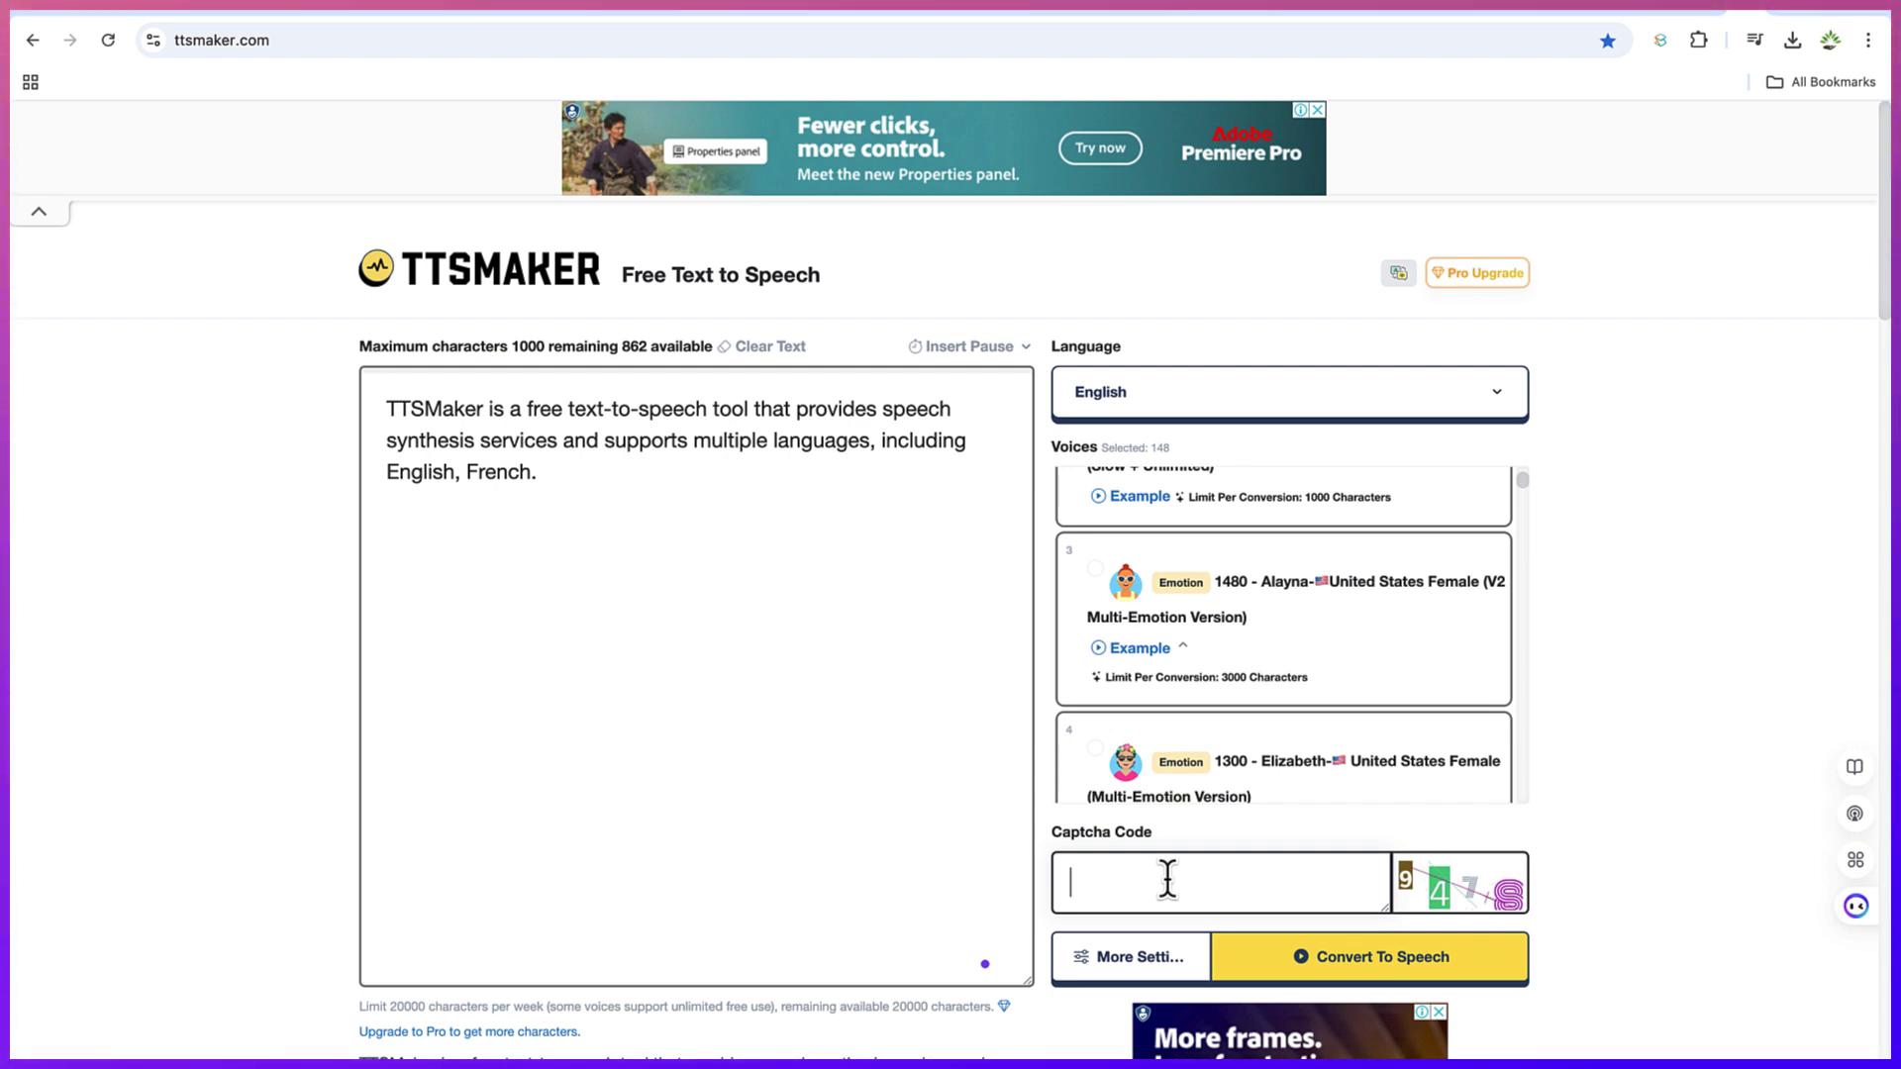
{"action": "type", "text": "9478"}
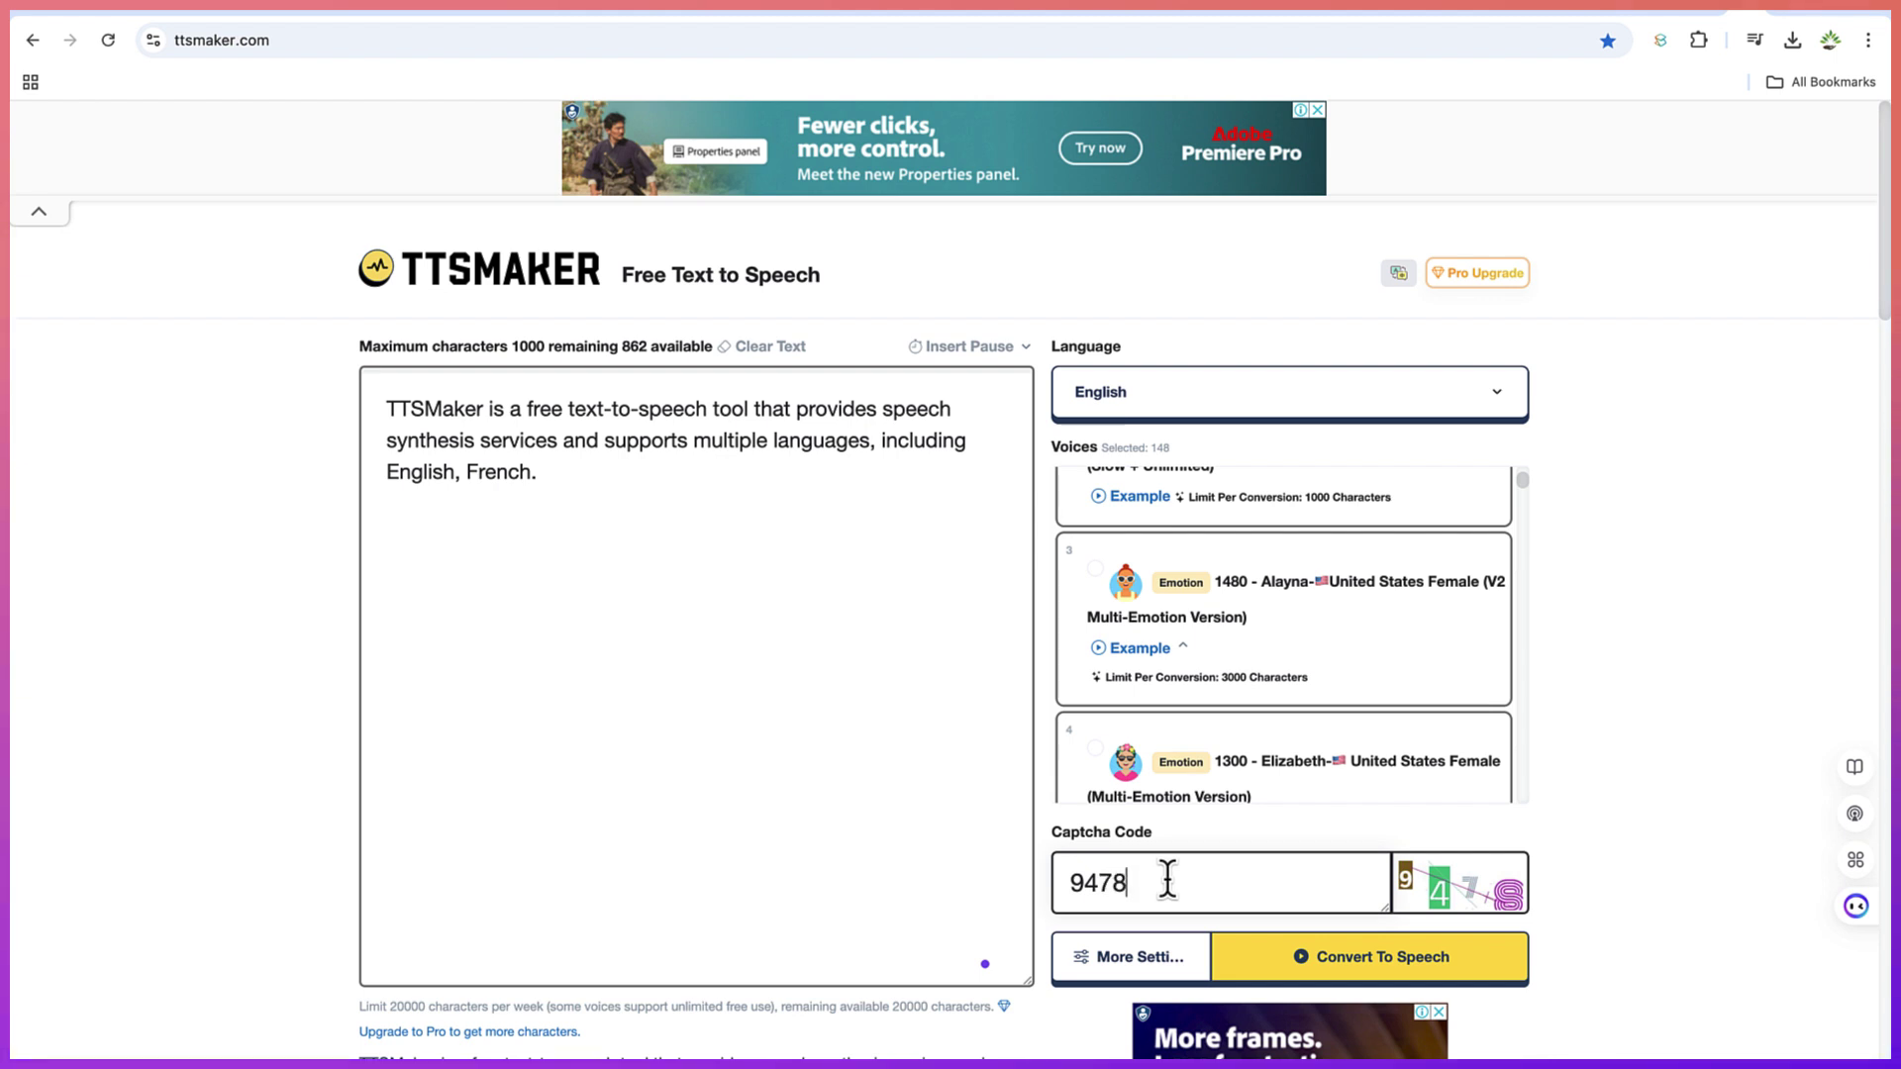
{"action": "scroll", "coordinate": [1663, 911], "scroll_direction": "down", "scroll_amount": 3}
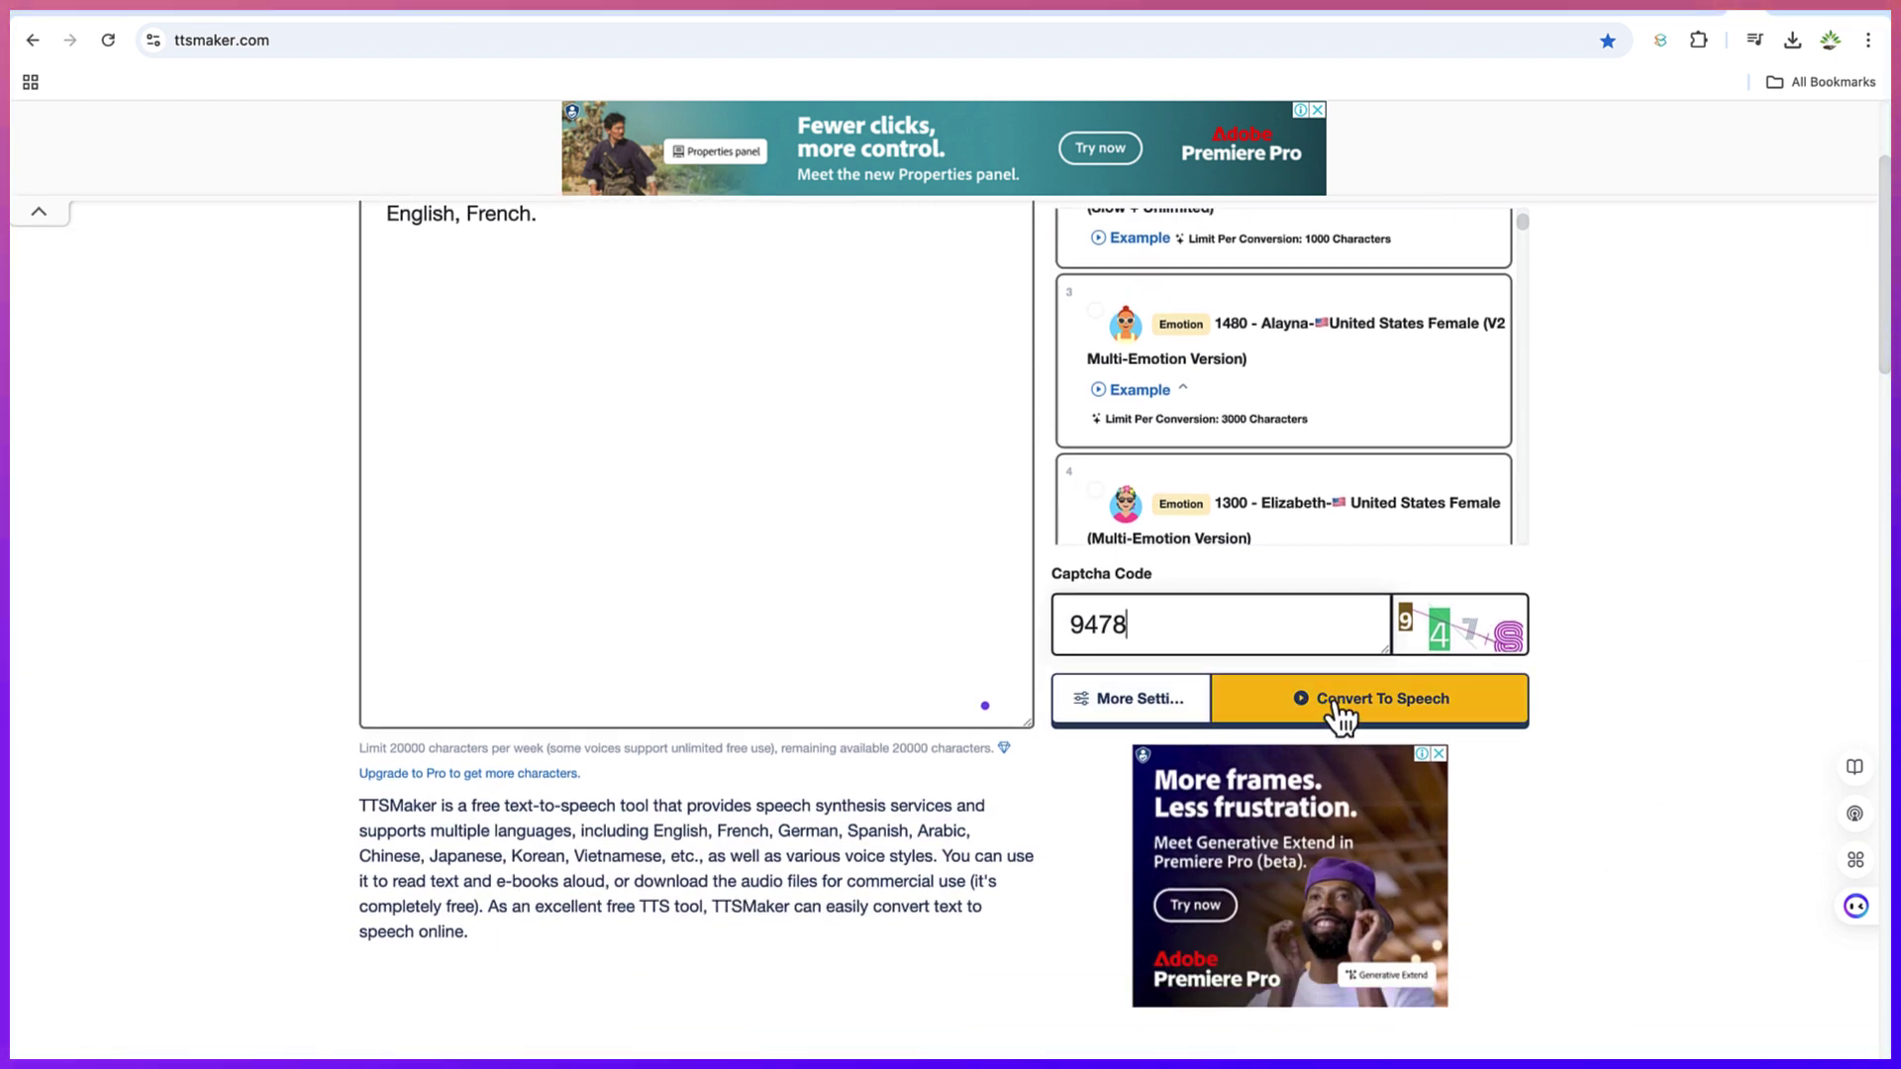
{"action": "left_click", "coordinate": [1138, 719]}
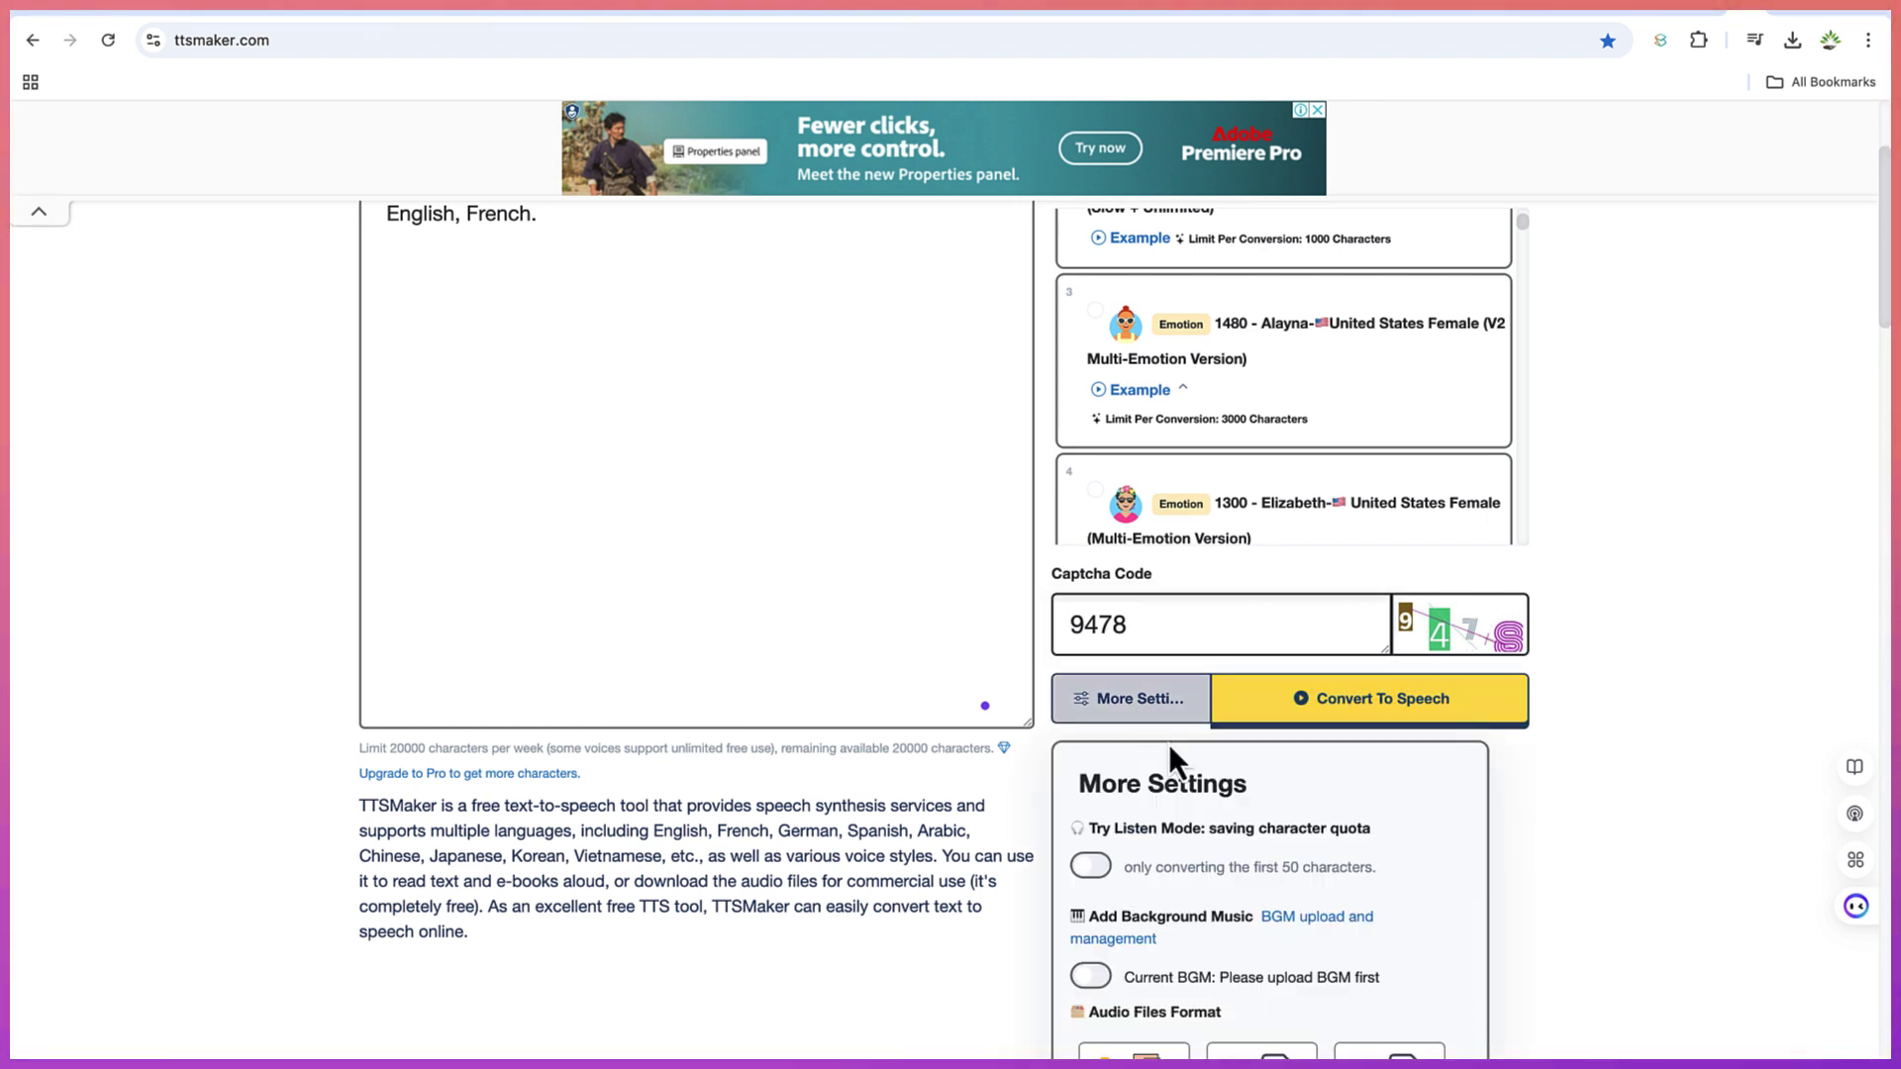
{"action": "scroll", "coordinate": [1226, 845], "scroll_direction": "down", "scroll_amount": 1}
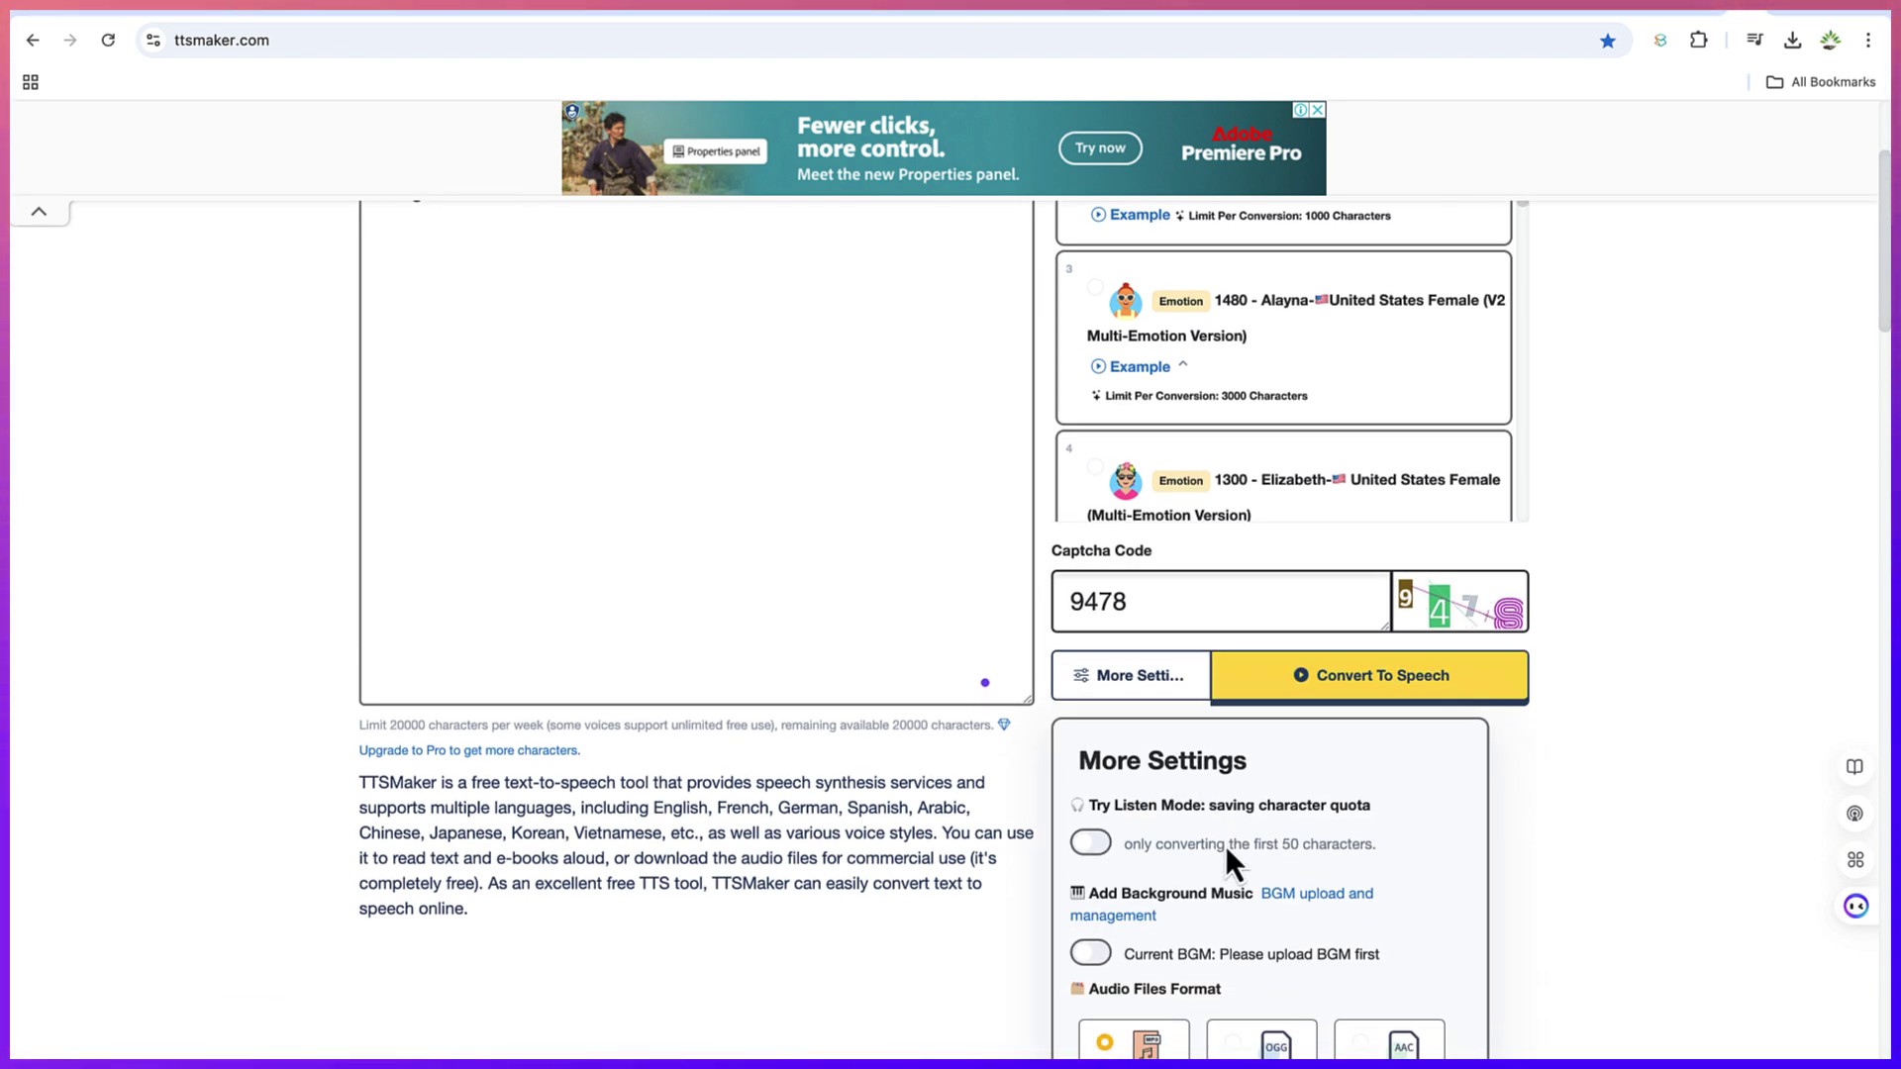
{"action": "scroll", "coordinate": [1226, 846], "scroll_direction": "down", "scroll_amount": 2}
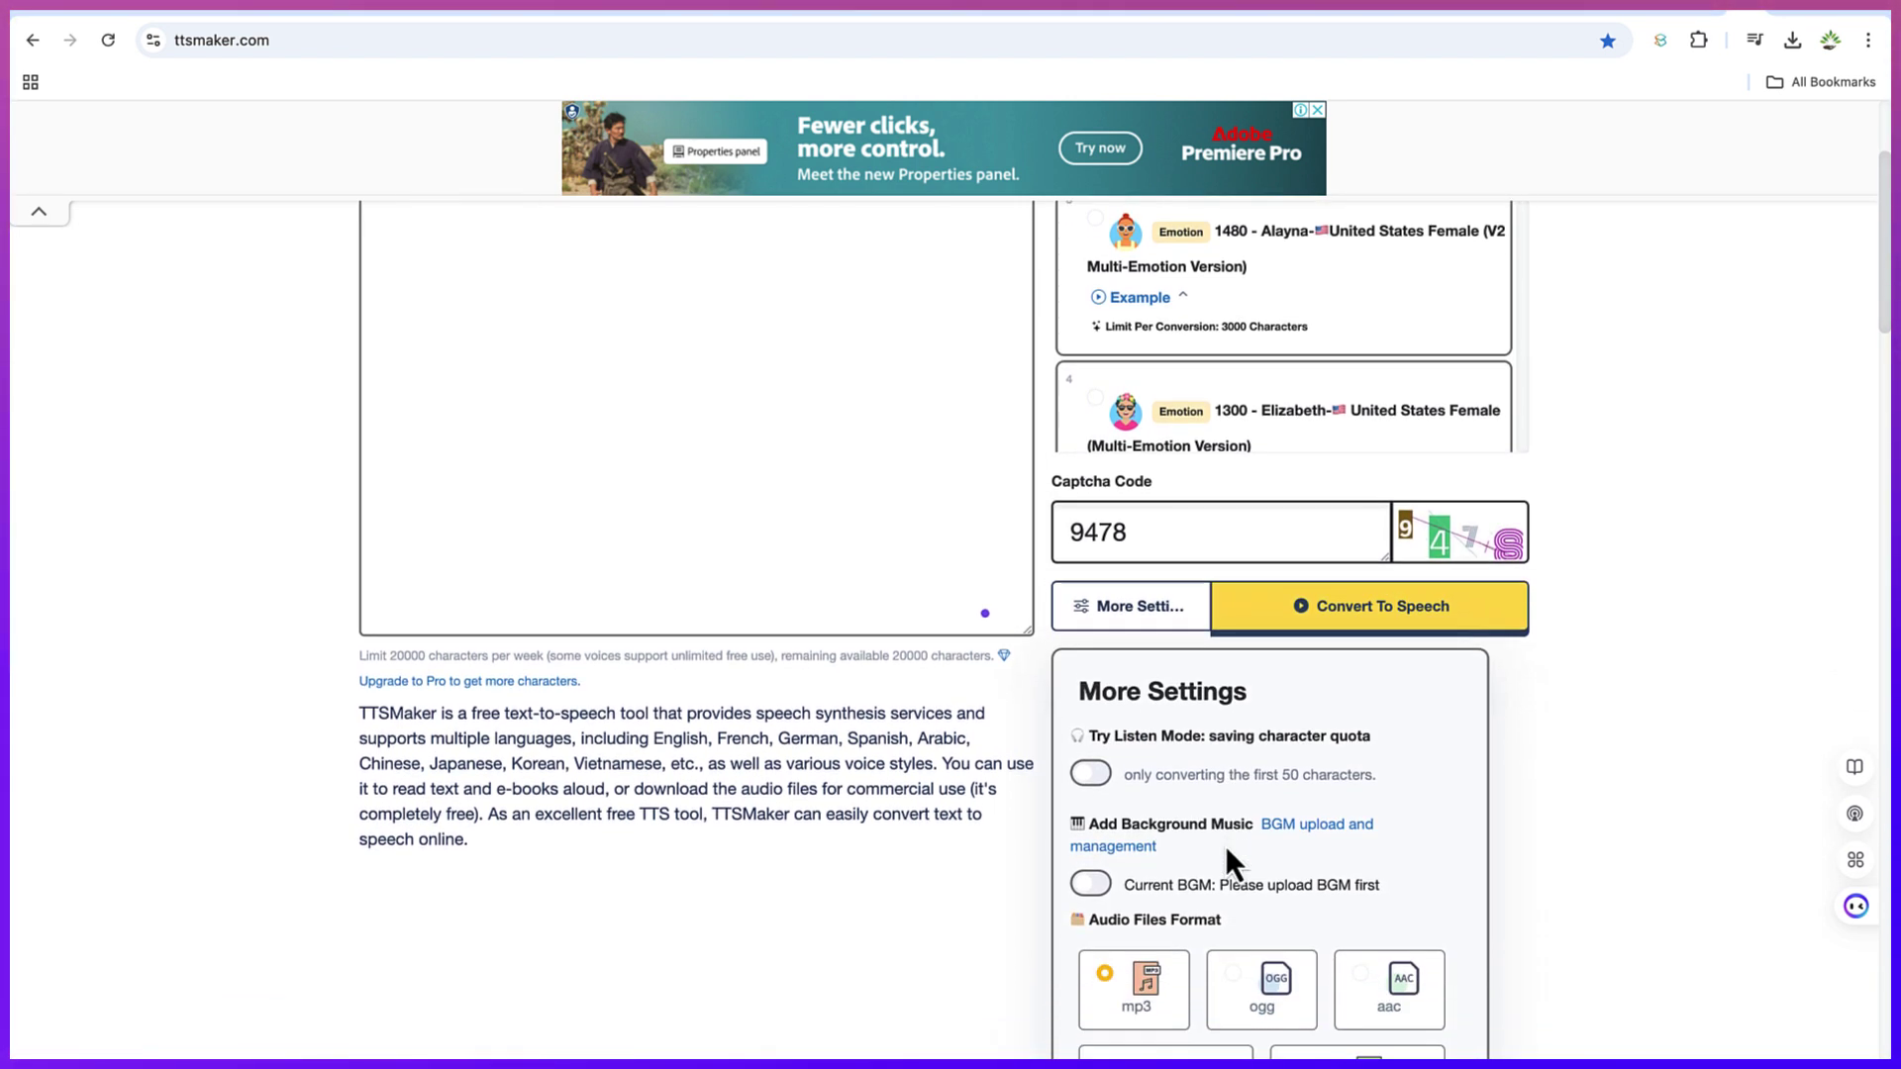
{"action": "scroll", "coordinate": [1225, 846], "scroll_direction": "down", "scroll_amount": 1}
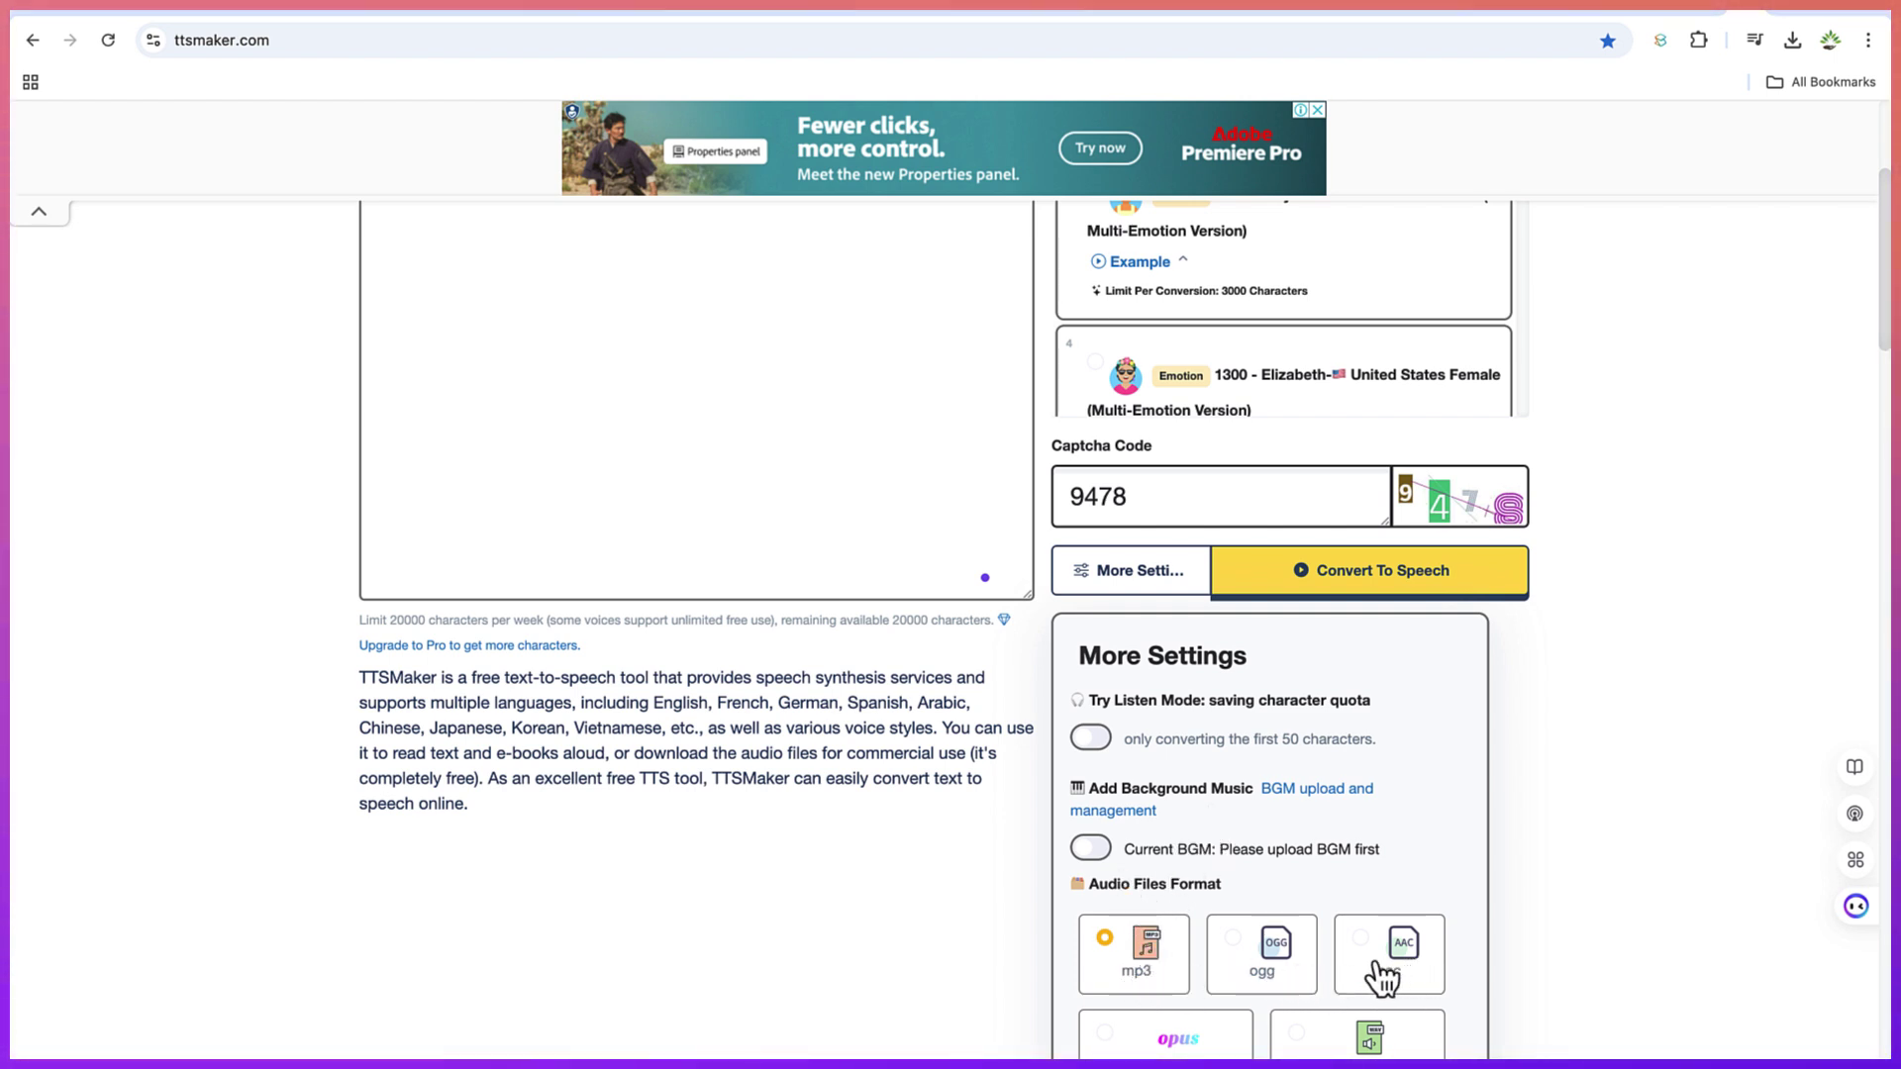
{"action": "scroll", "coordinate": [1375, 980], "scroll_direction": "down", "scroll_amount": 2}
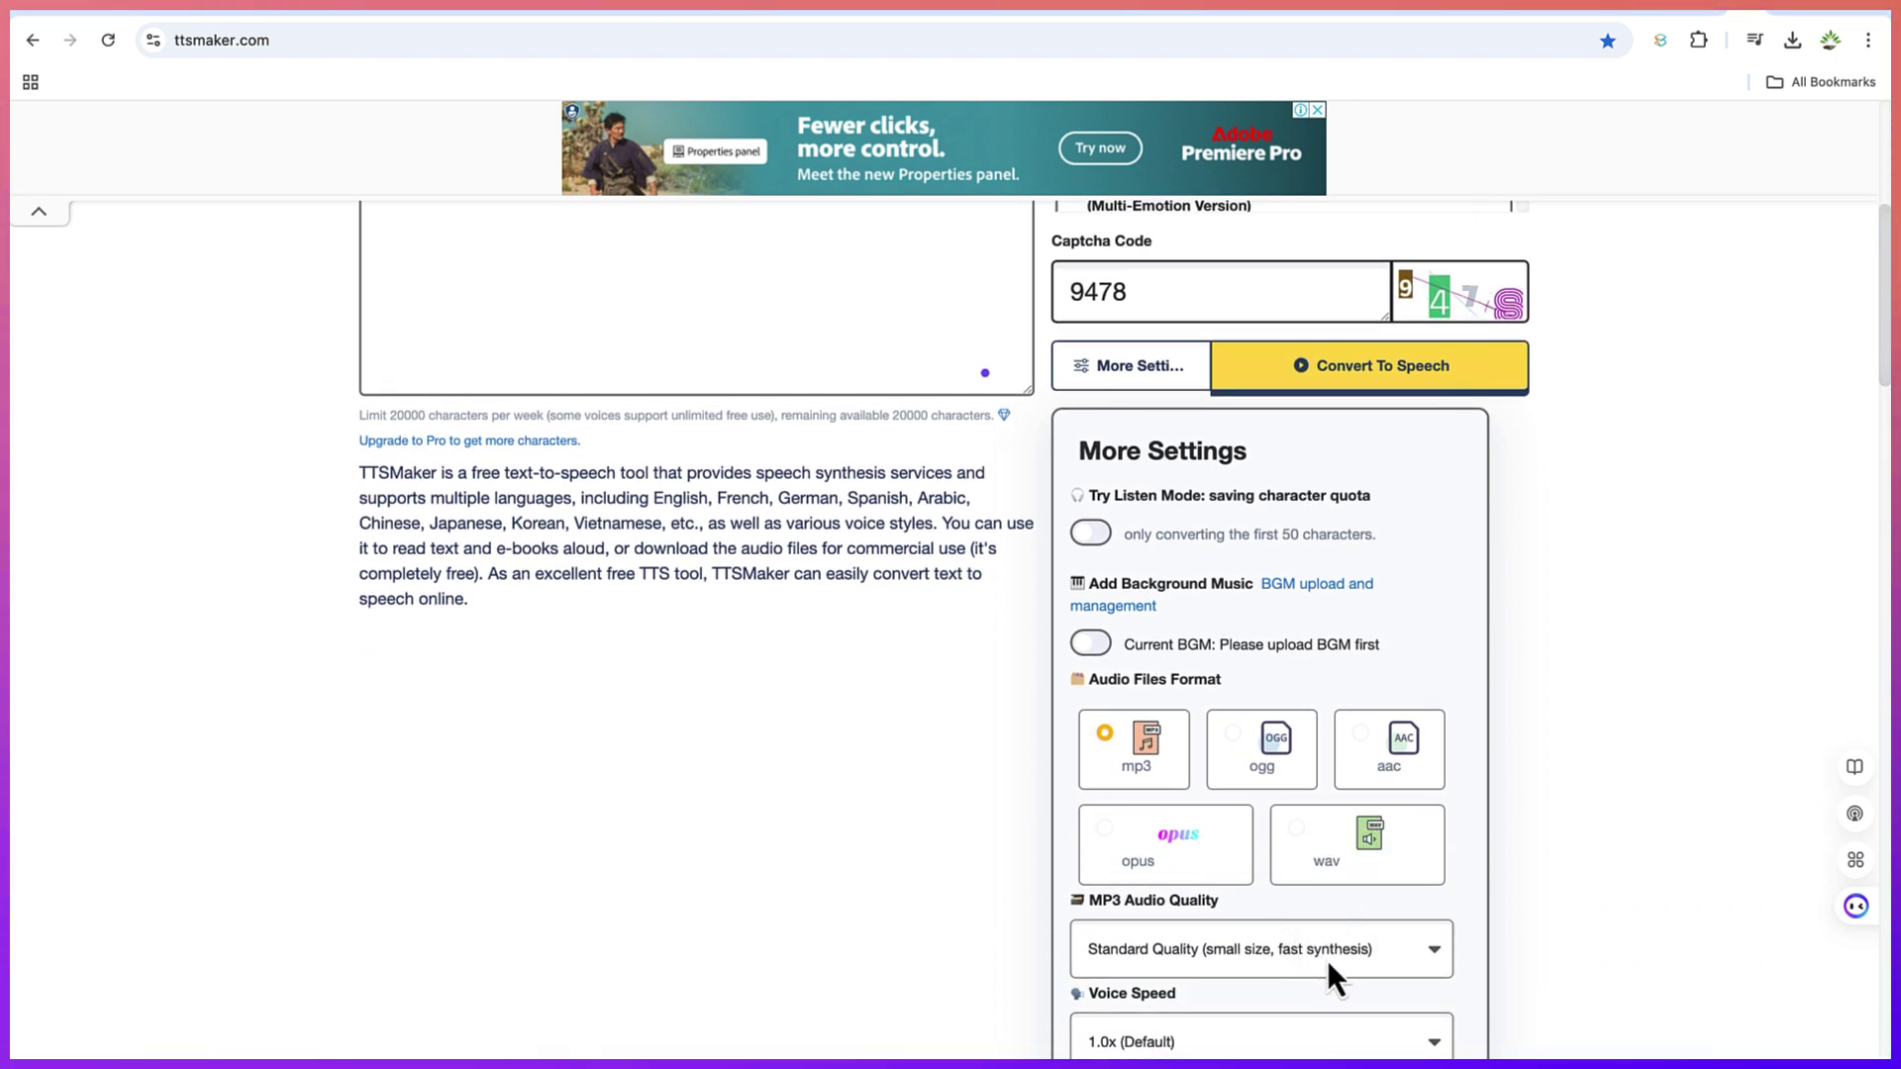
{"action": "left_click", "coordinate": [1434, 948]}
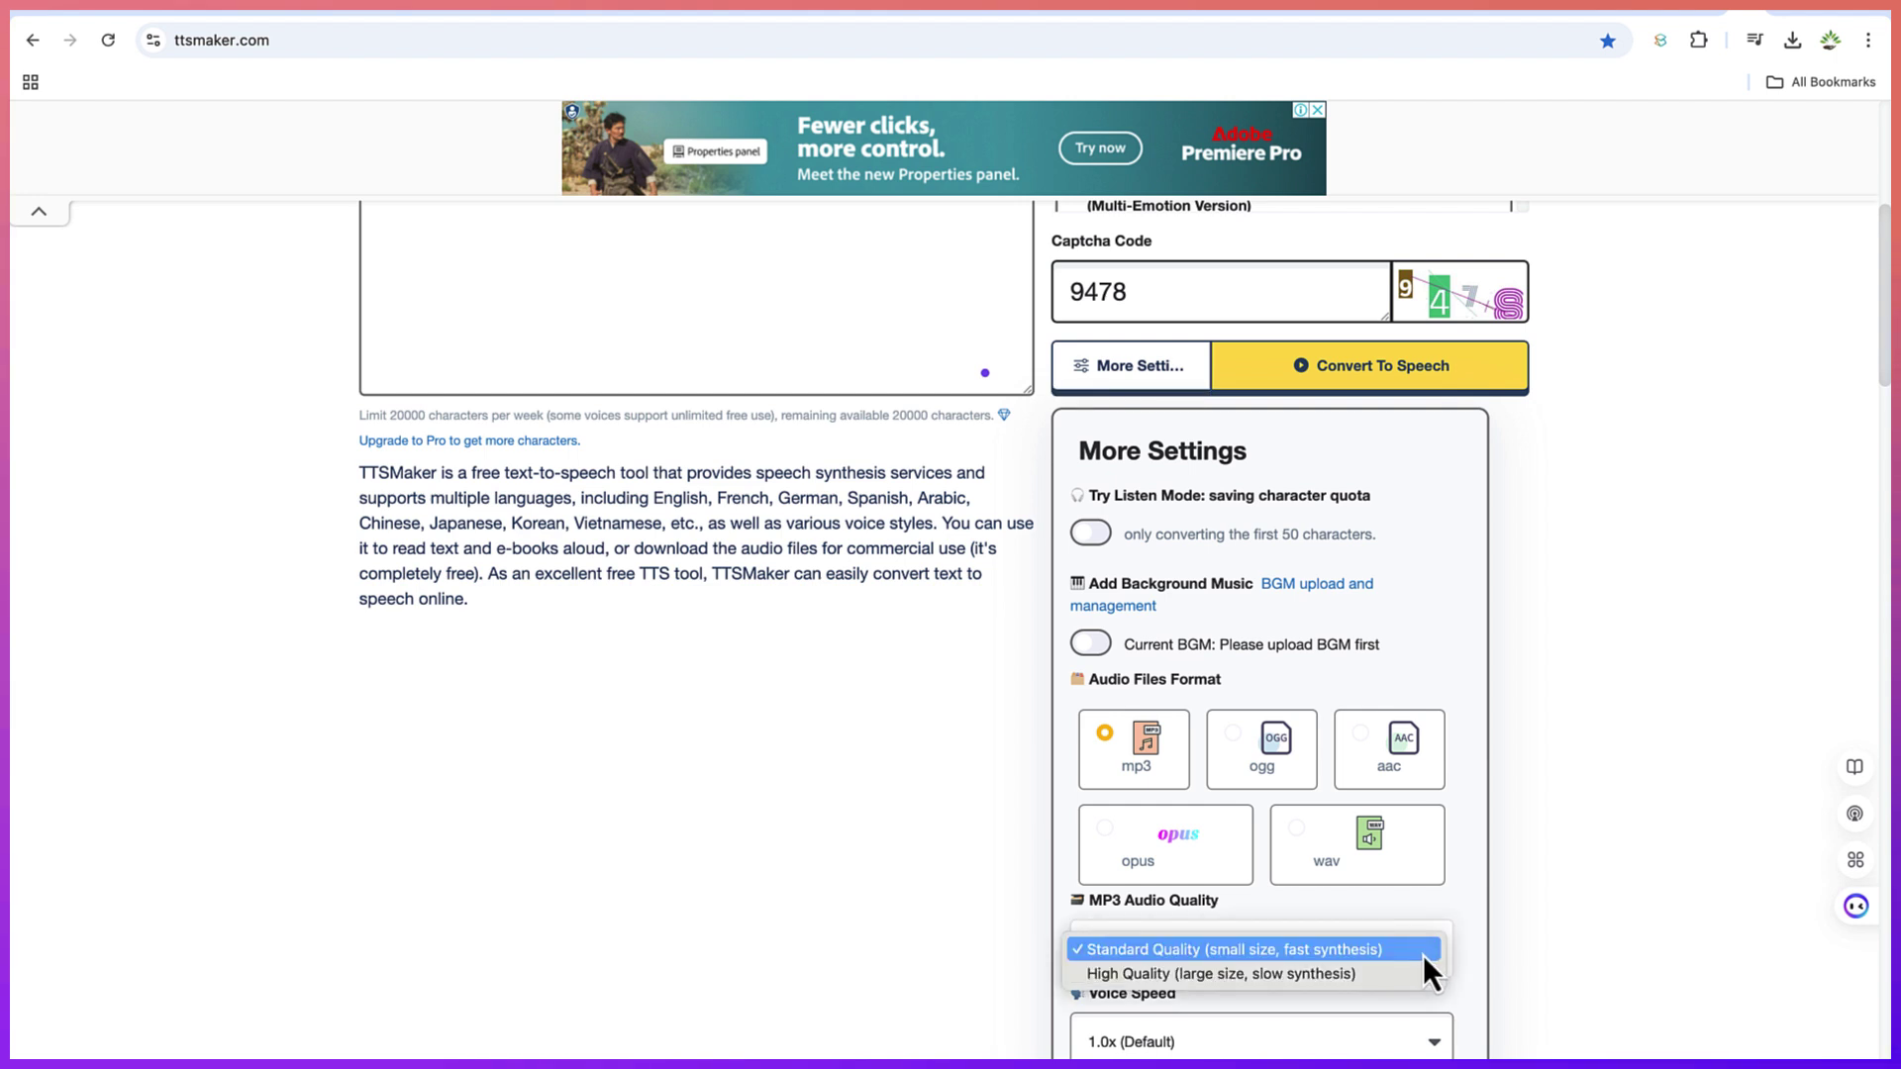
{"action": "left_click", "coordinate": [1574, 974]}
{"action": "scroll", "coordinate": [1495, 976], "scroll_direction": "down", "scroll_amount": 5}
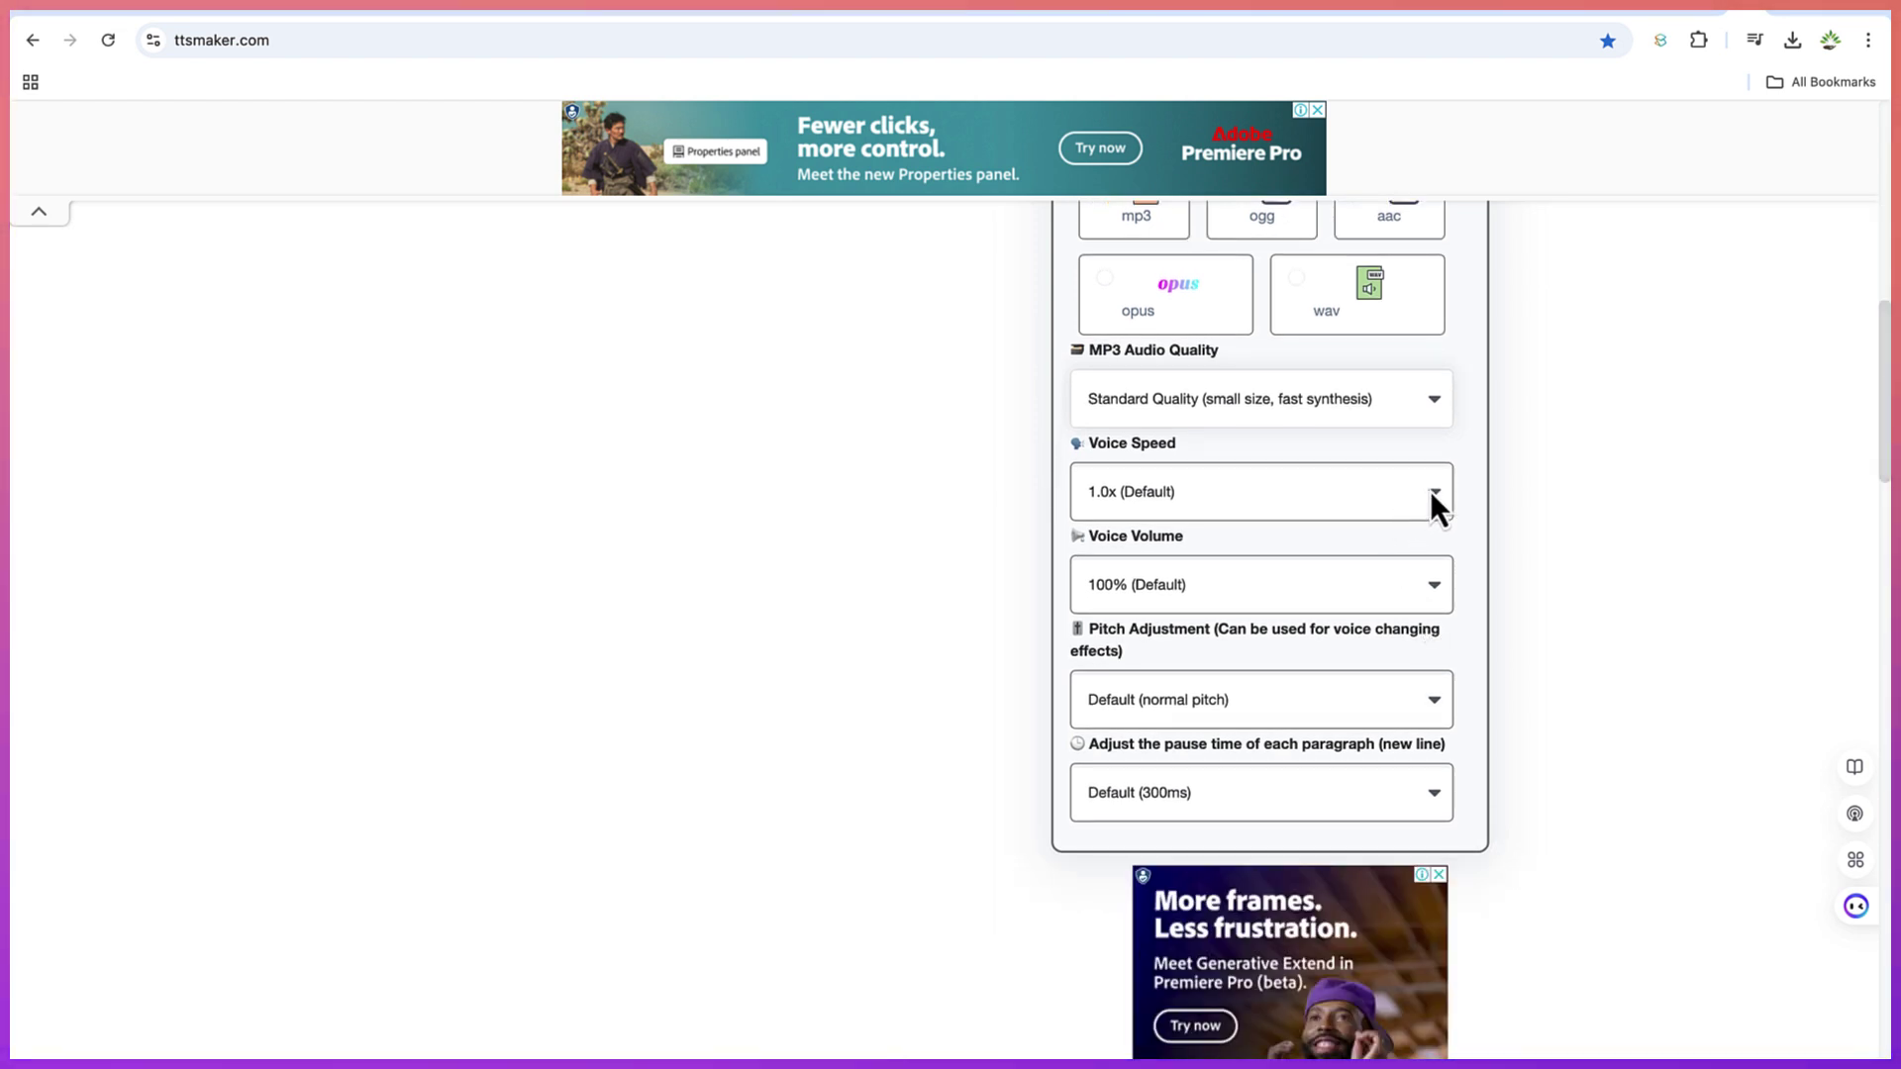
{"action": "left_click", "coordinate": [1430, 490]}
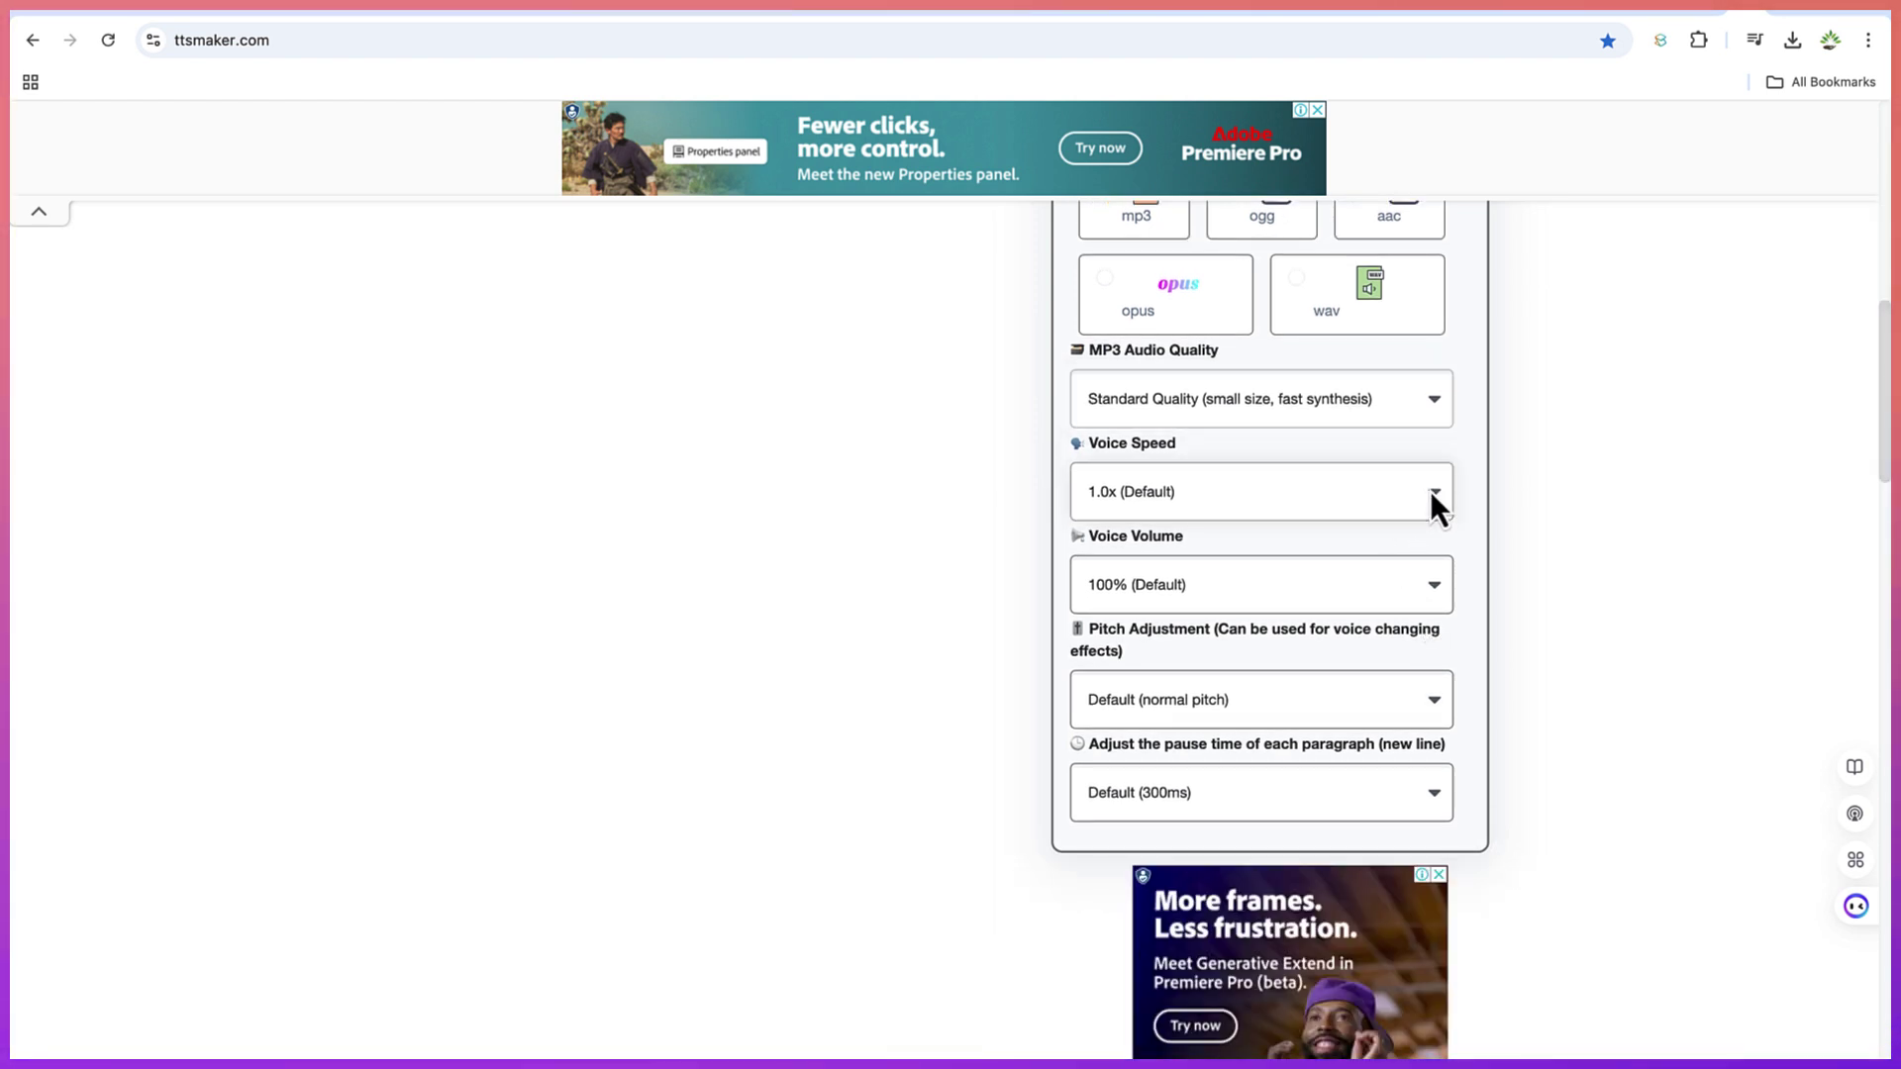
{"action": "left_click", "coordinate": [1518, 498]}
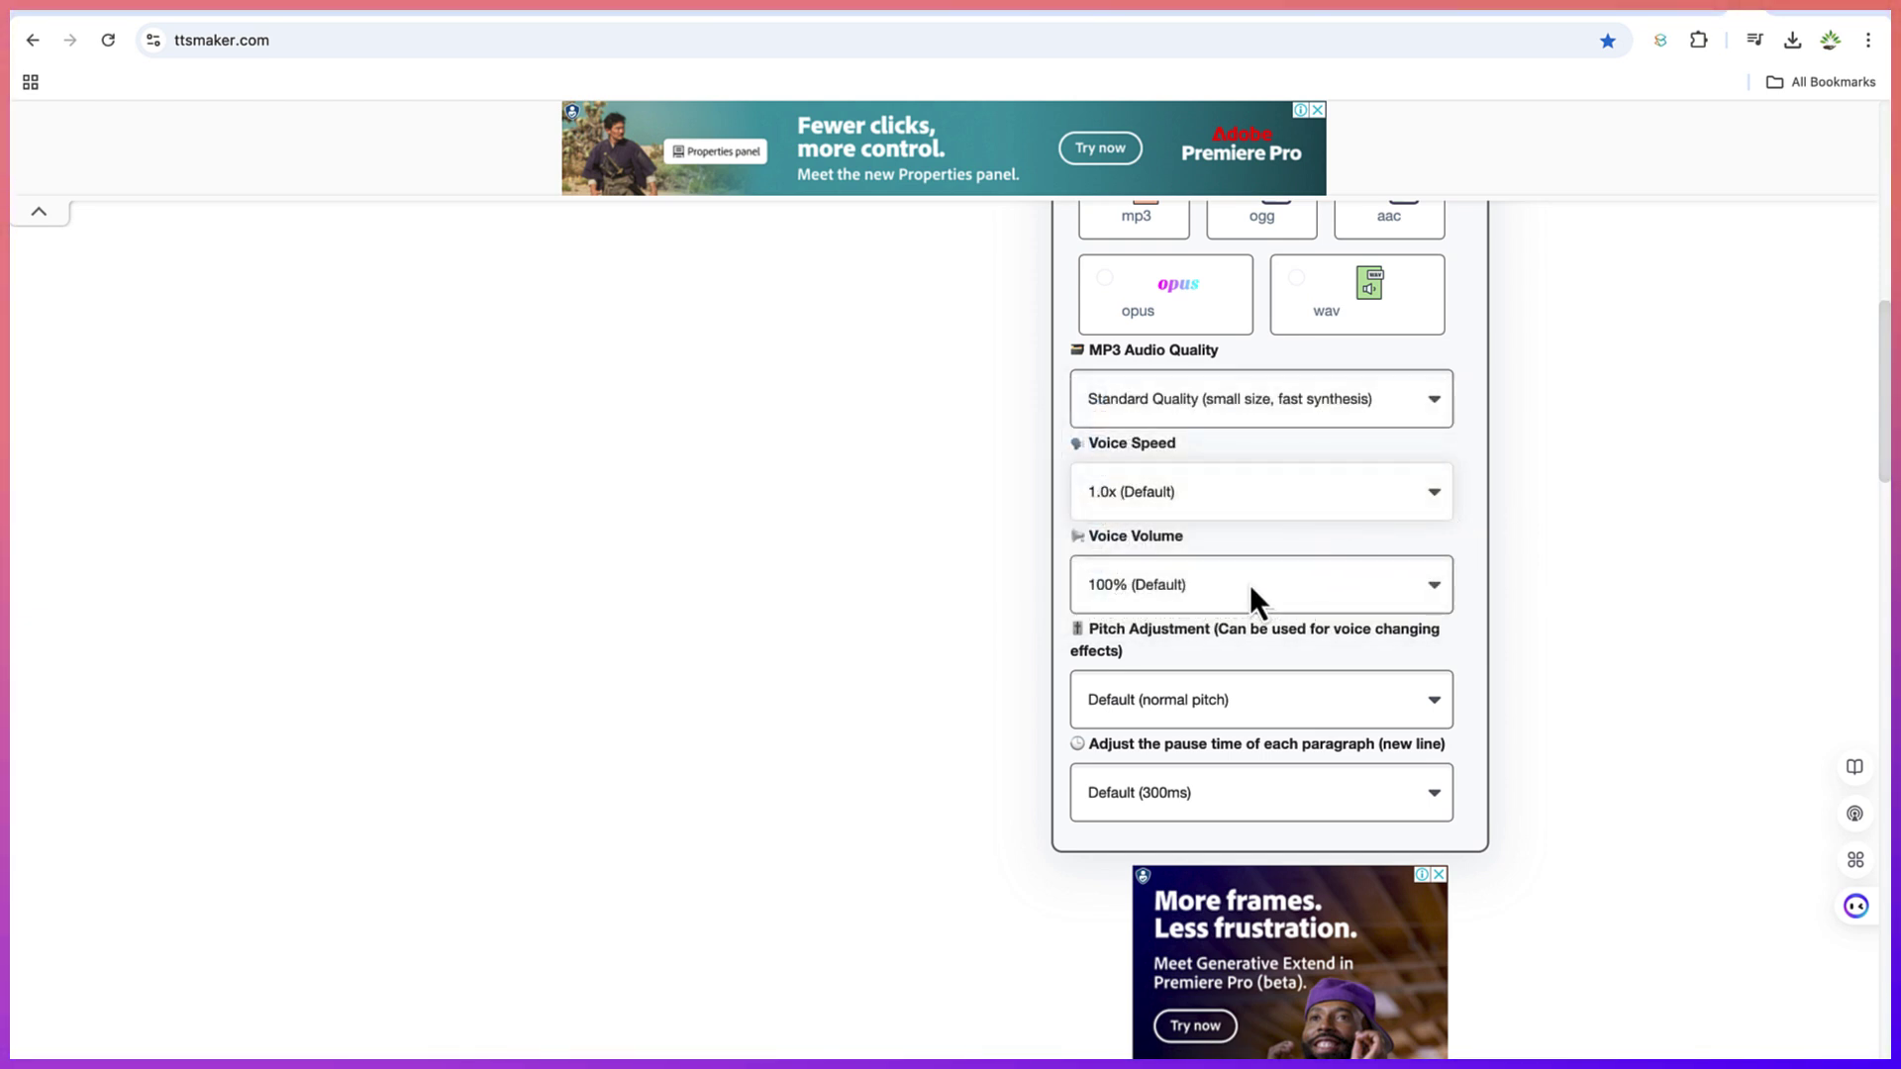
{"action": "left_click", "coordinate": [1316, 590]}
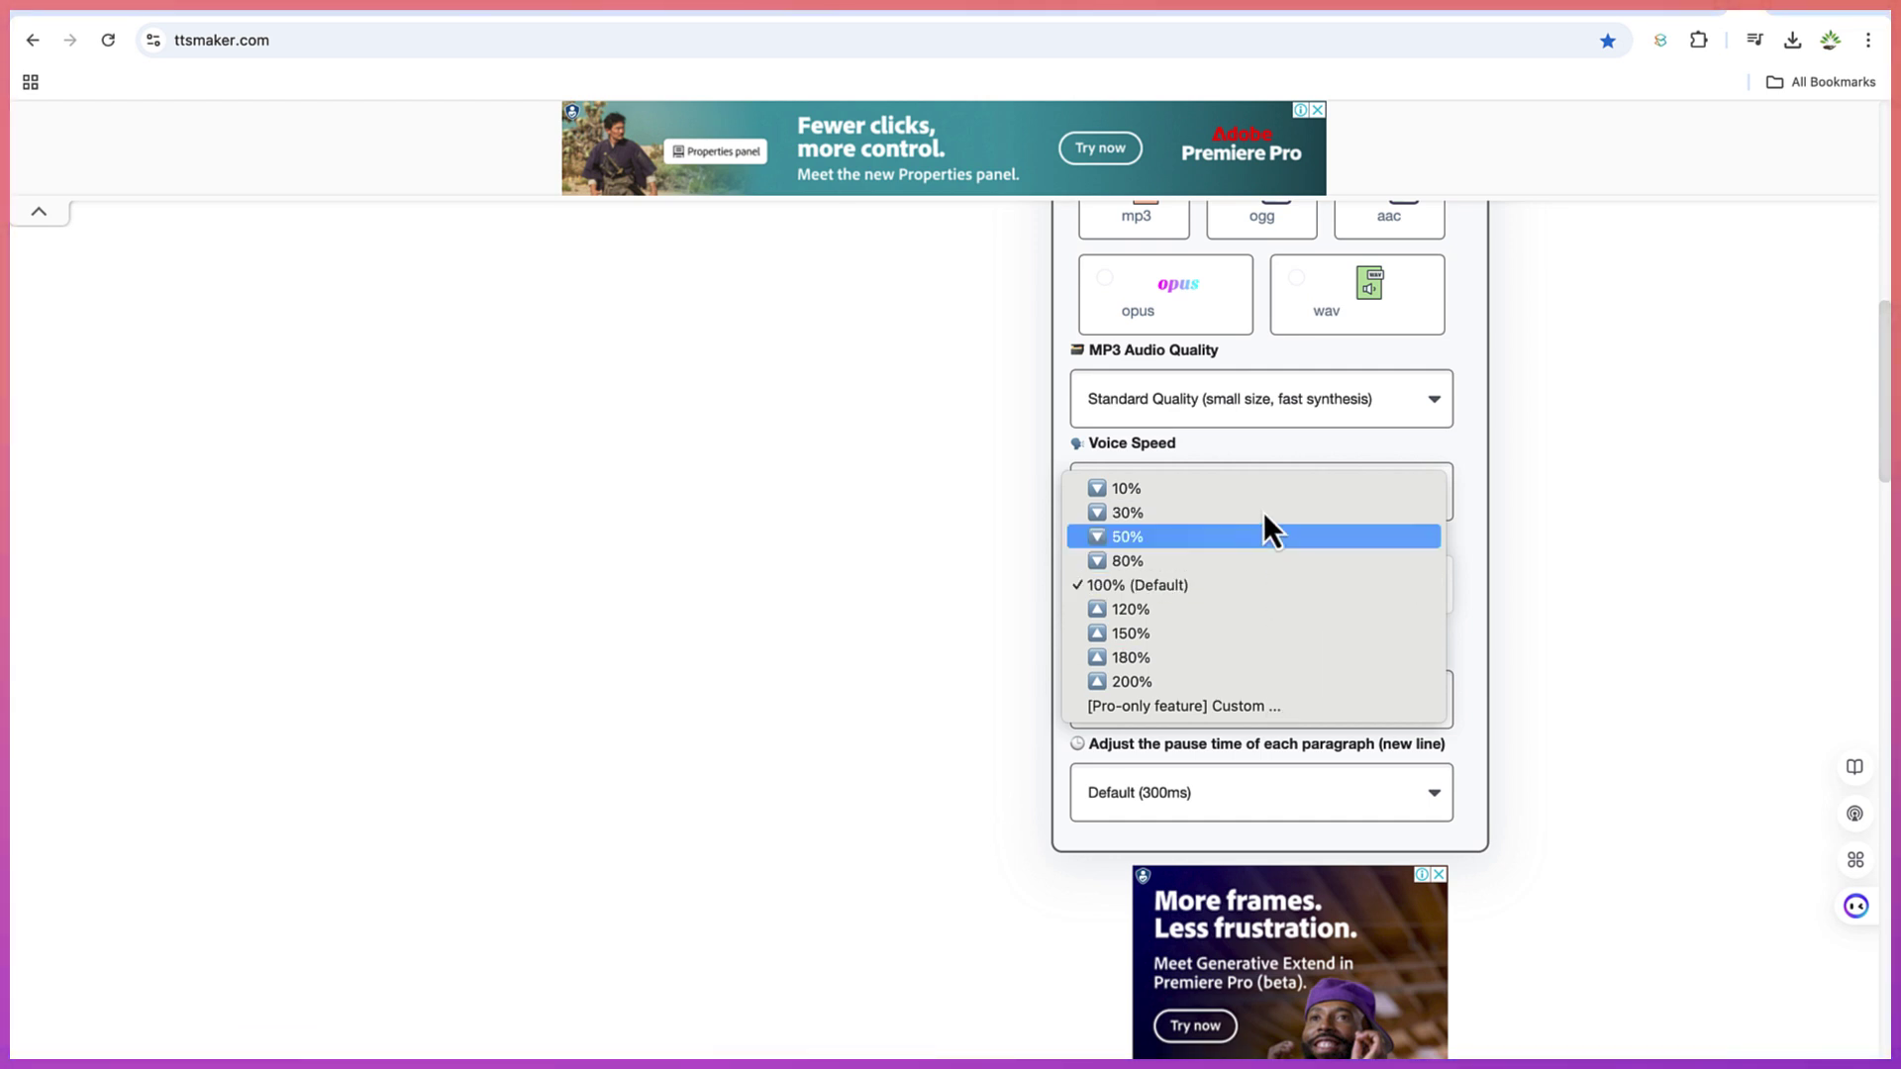
{"action": "left_click", "coordinate": [1540, 673]}
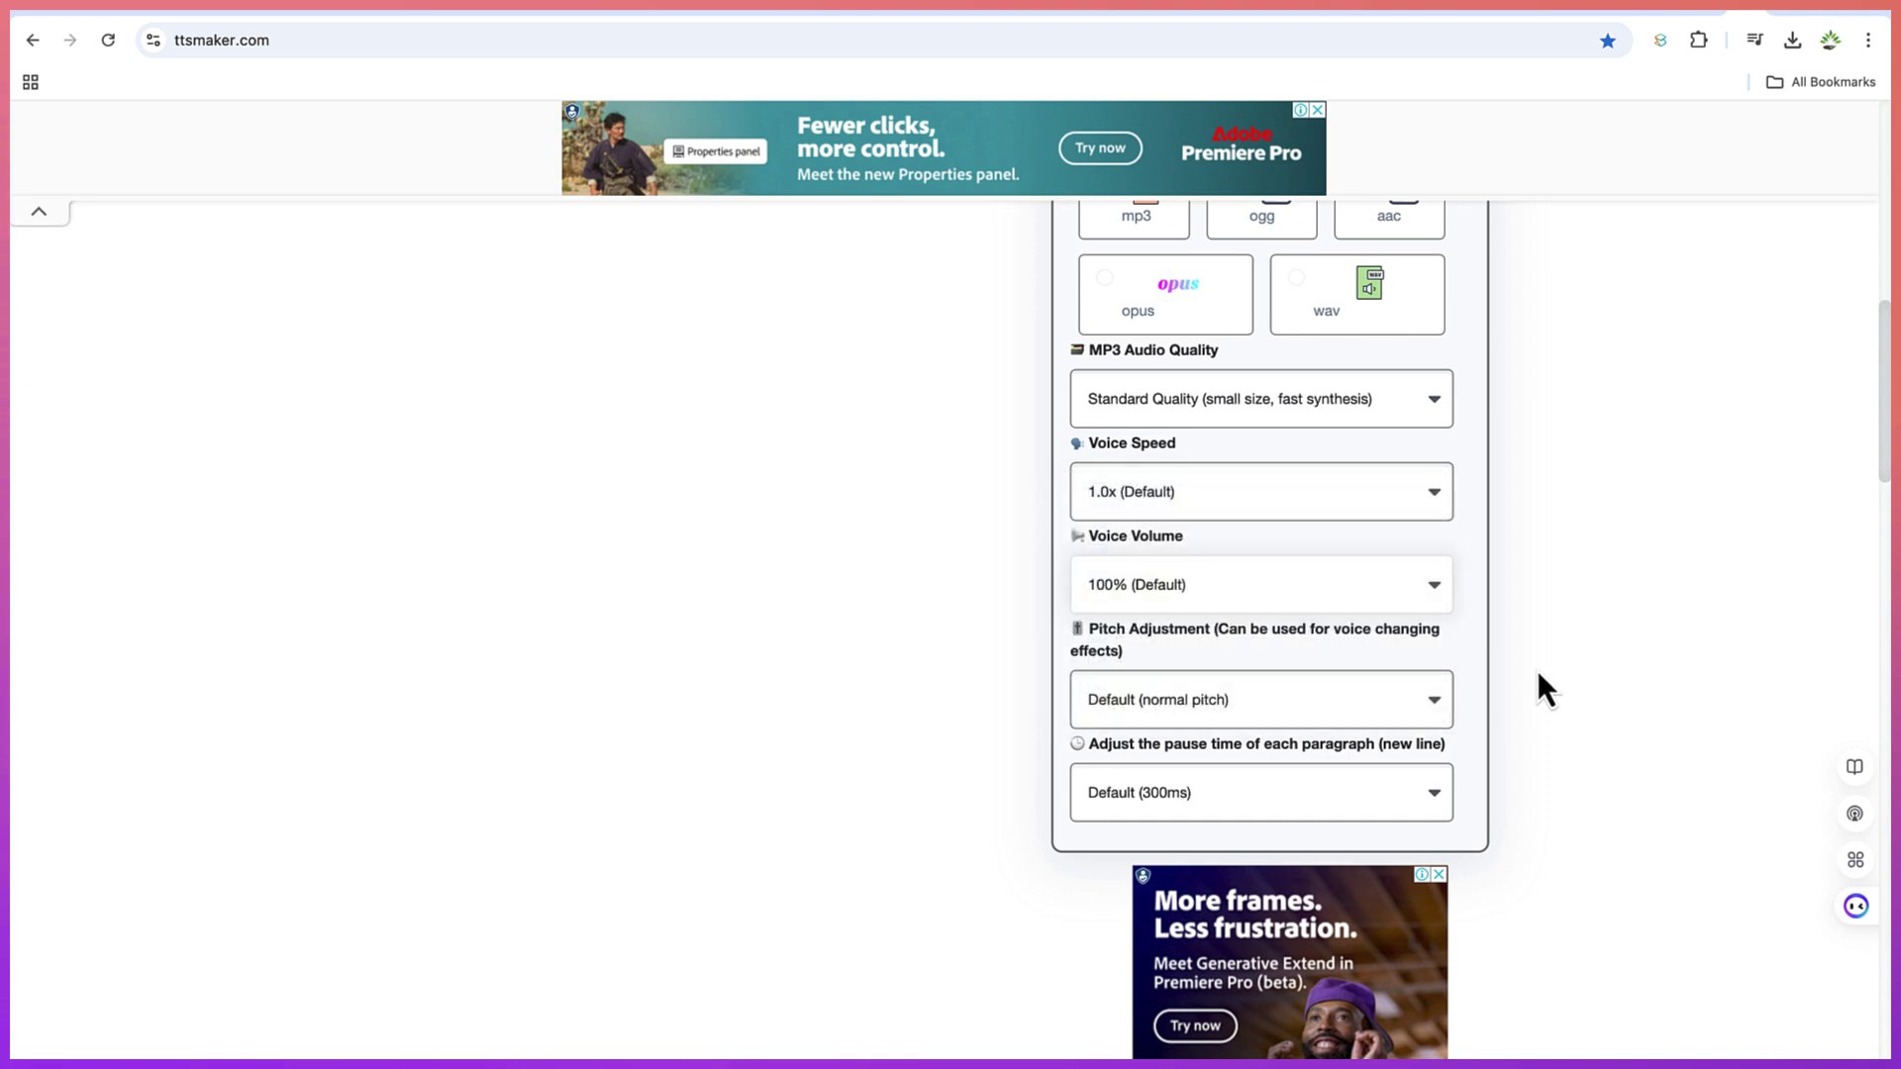
{"action": "left_click", "coordinate": [1434, 702]}
{"action": "left_click", "coordinate": [1433, 703]}
{"action": "left_click", "coordinate": [1433, 703]}
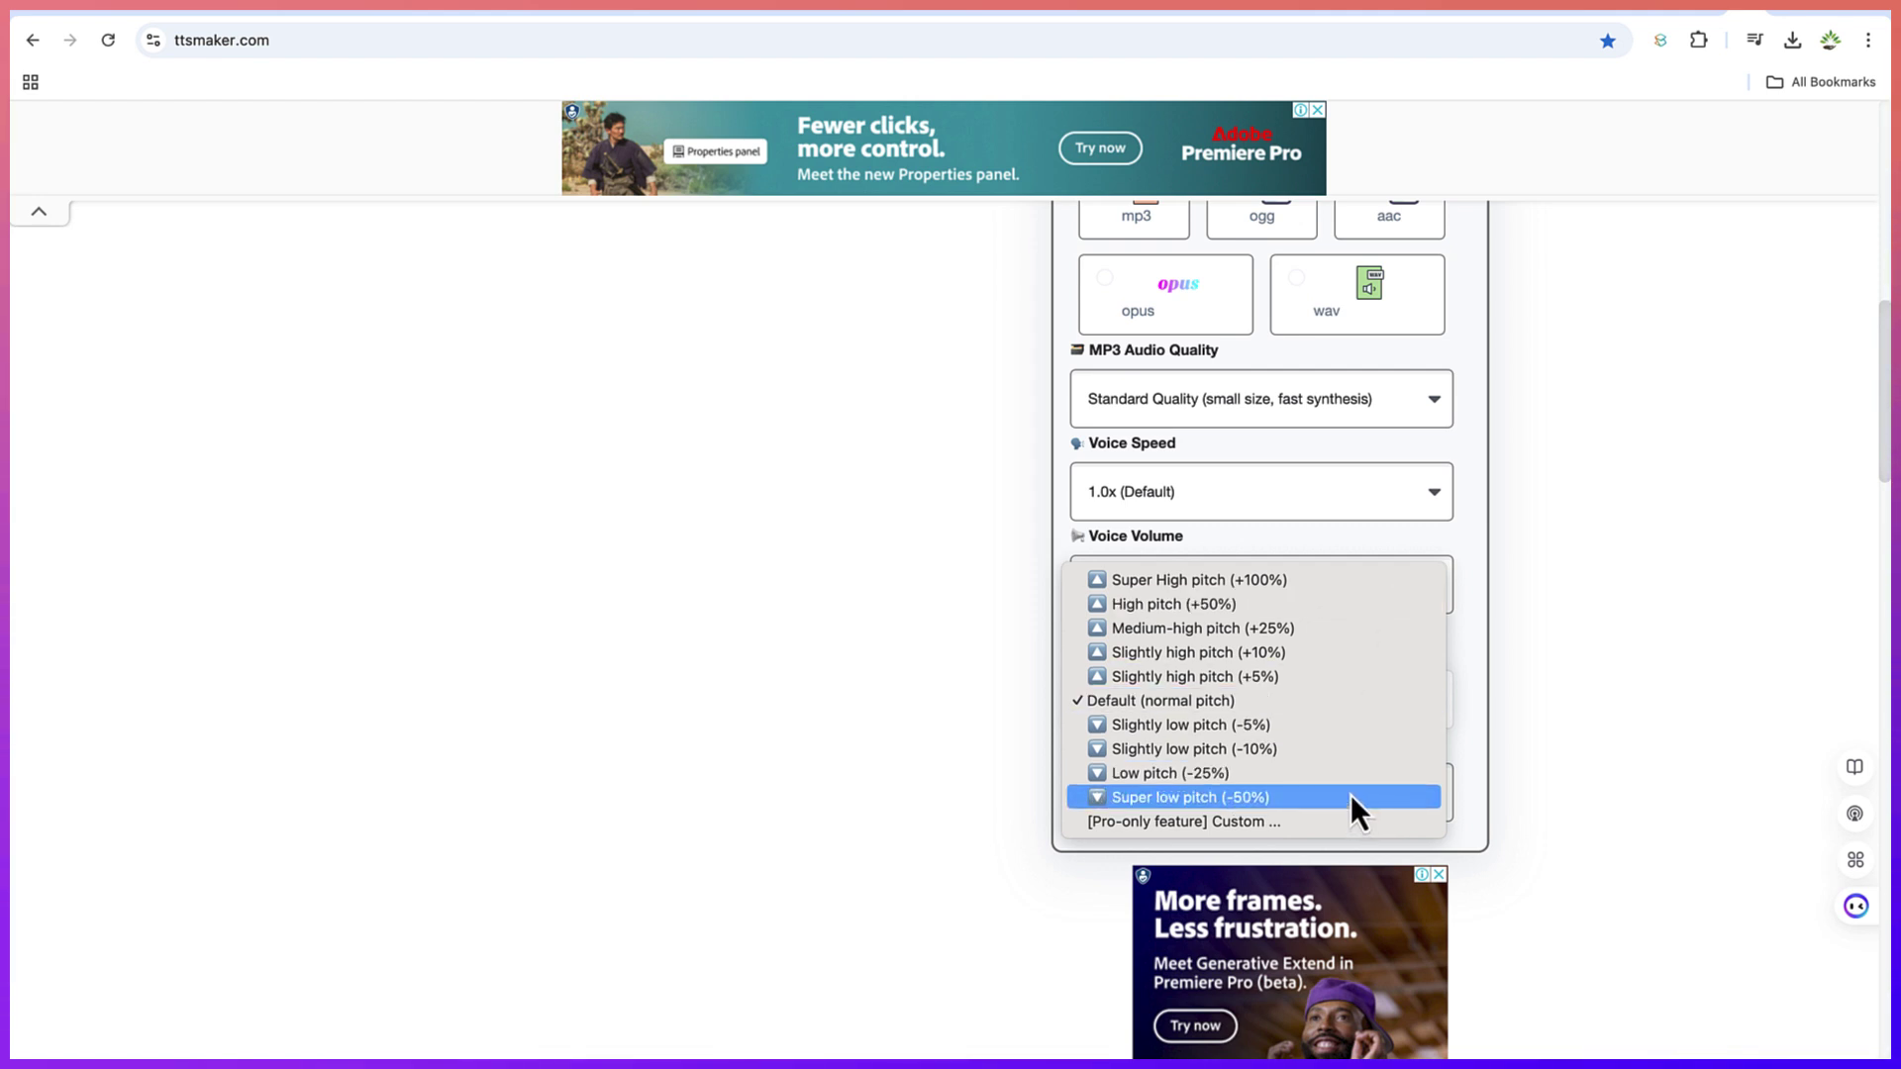
{"action": "left_click", "coordinate": [1576, 759]}
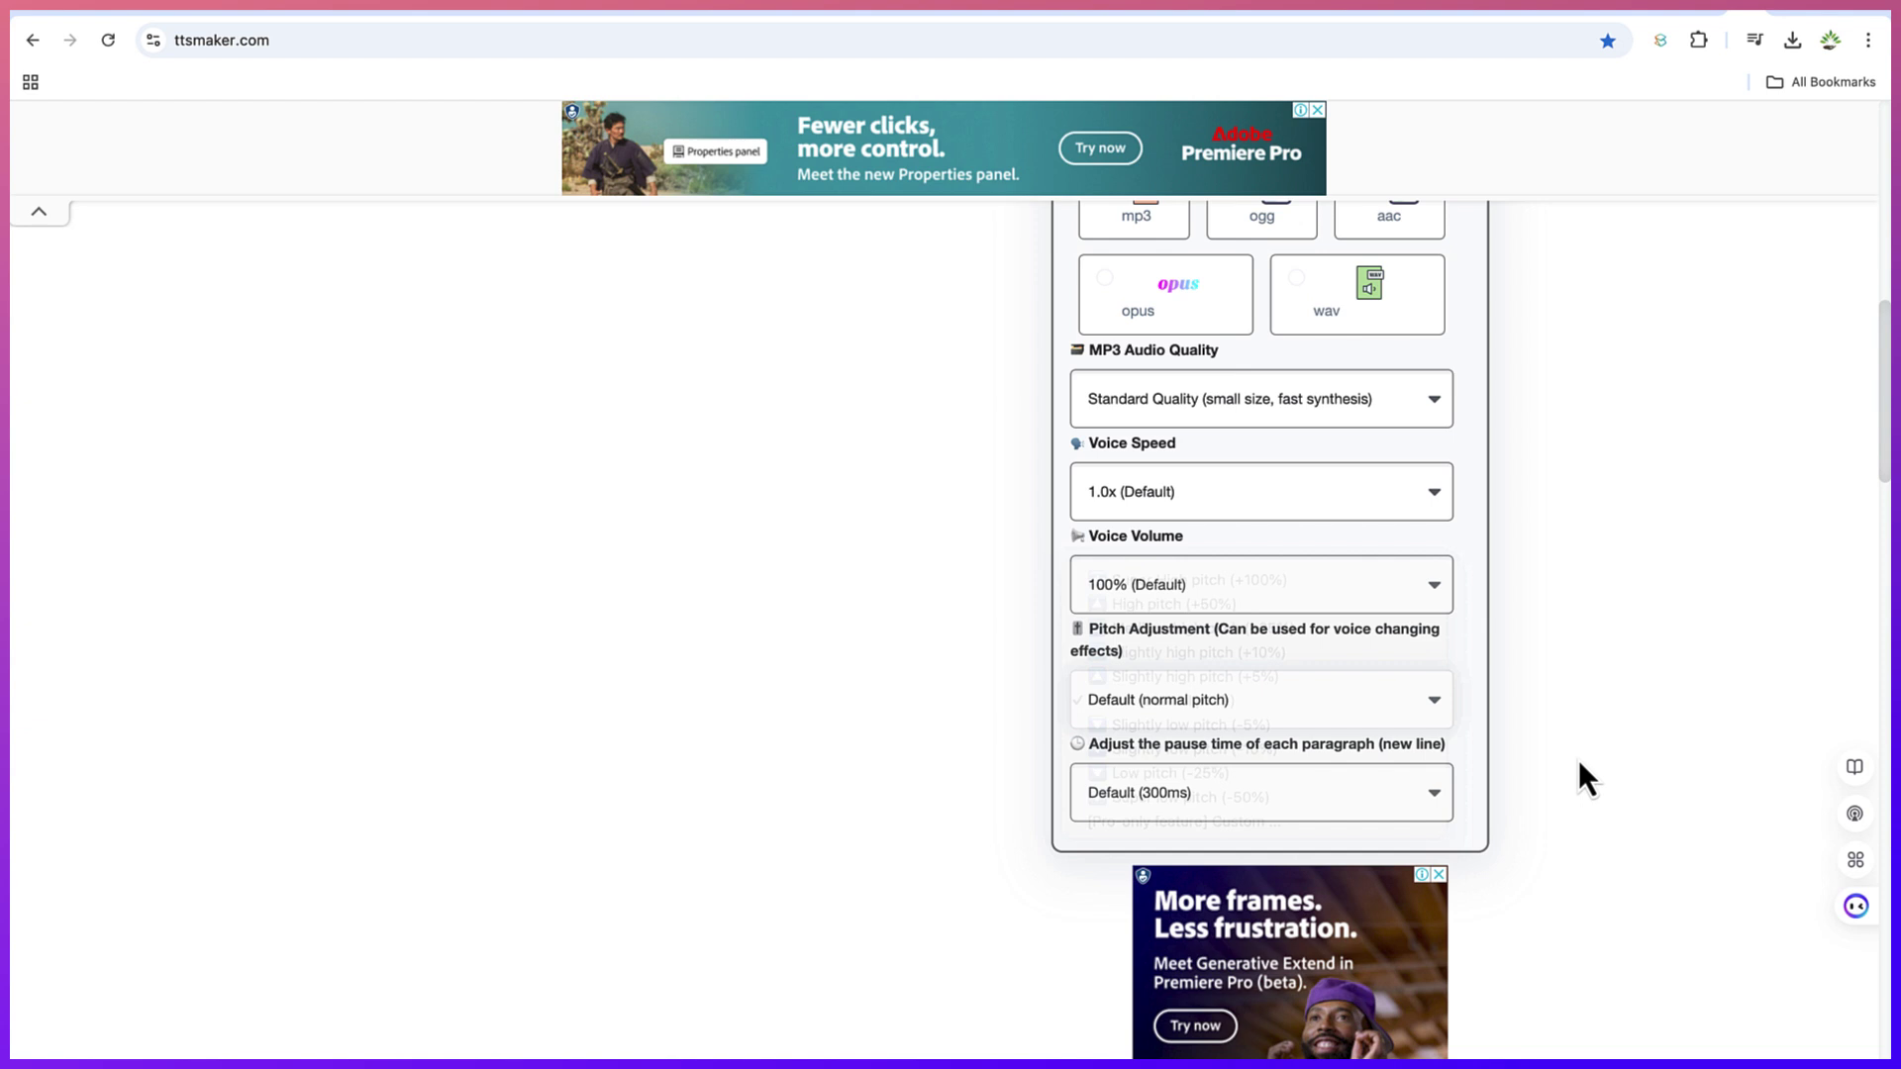
{"action": "left_click", "coordinate": [1432, 793]}
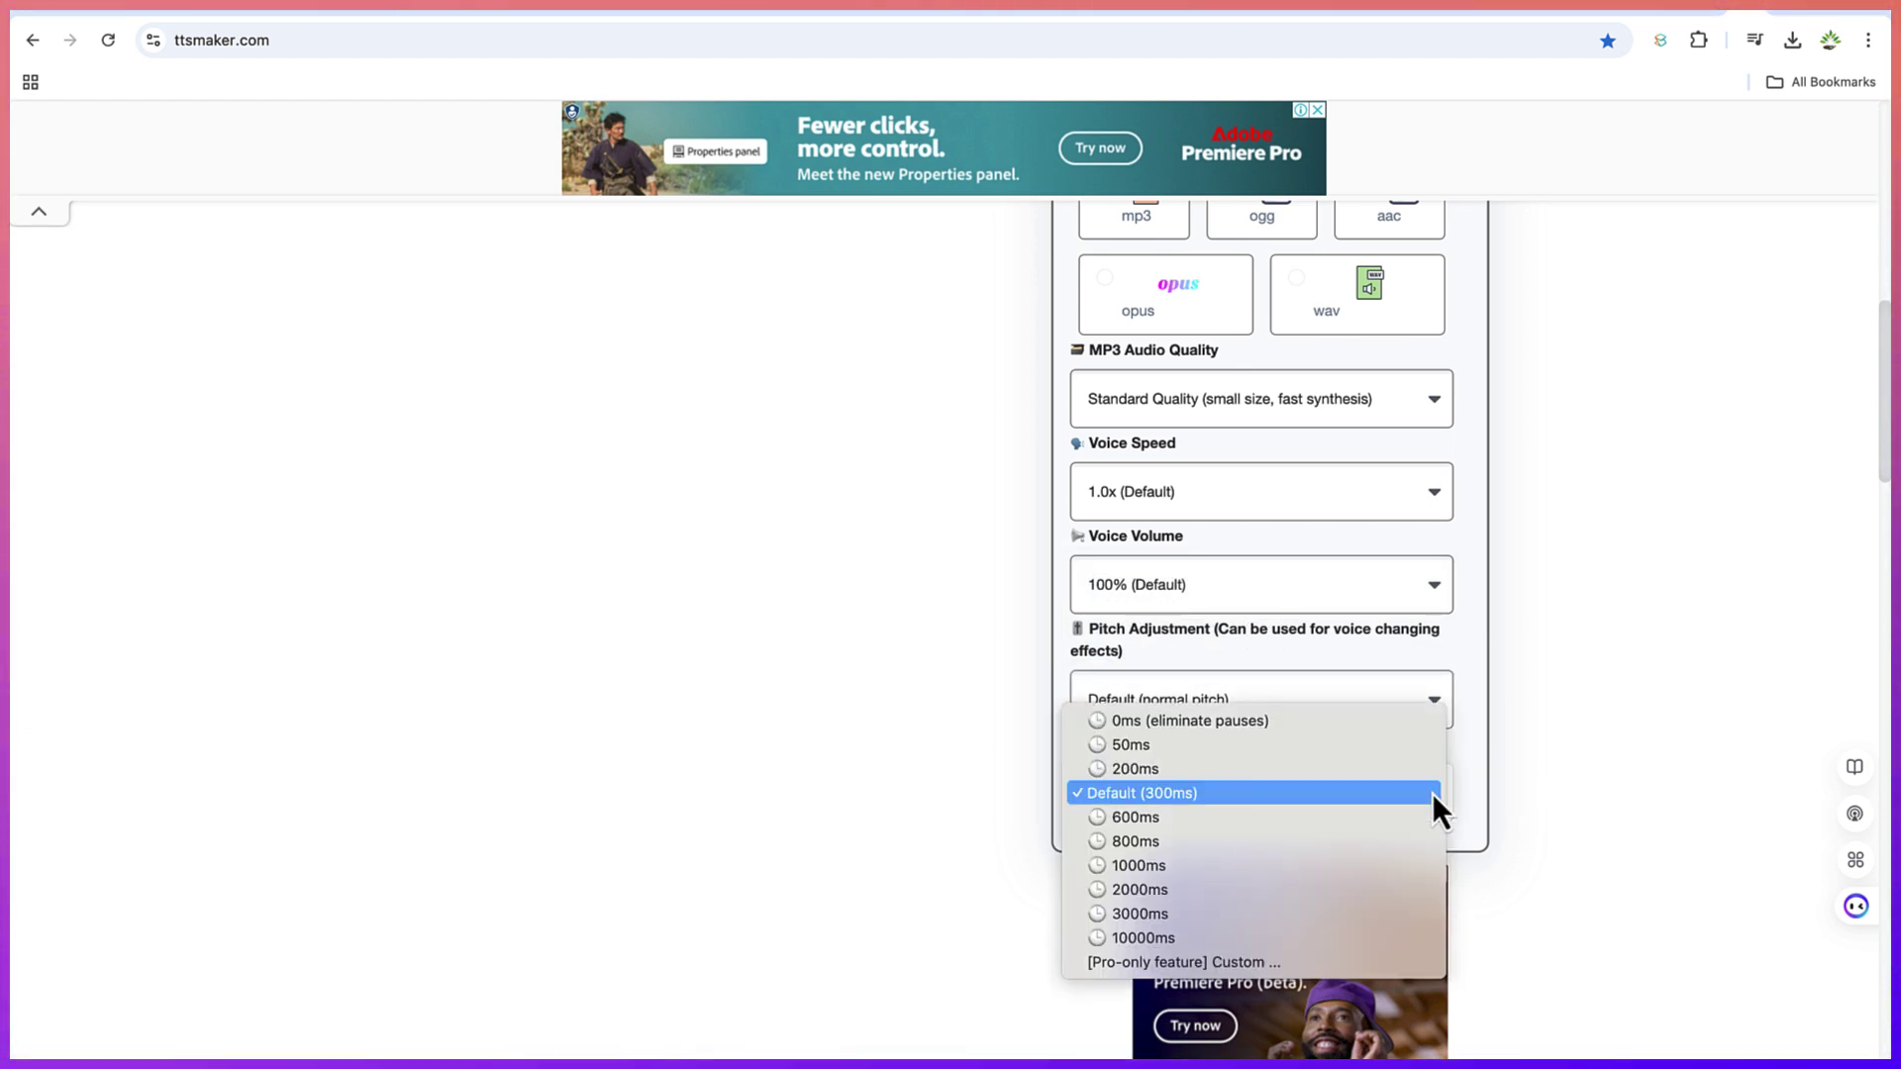
{"action": "left_click", "coordinate": [1557, 790]}
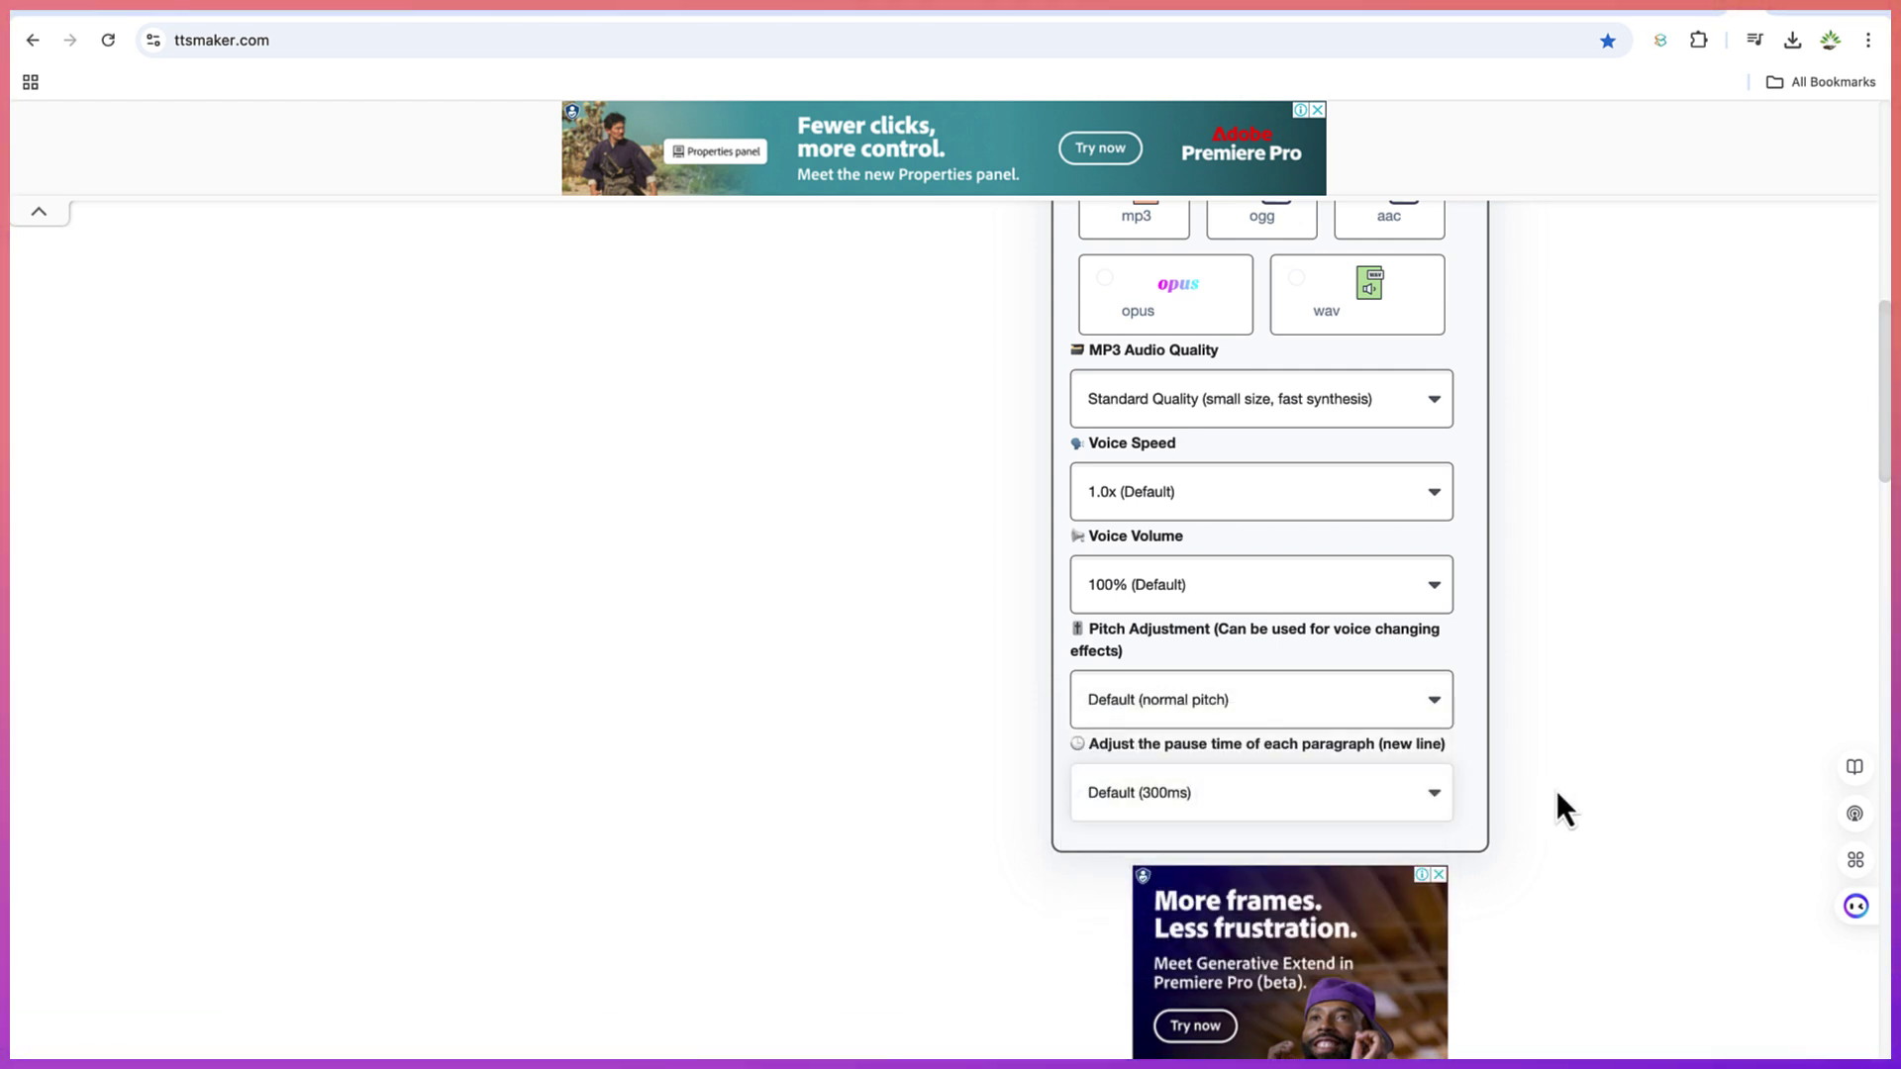
{"action": "left_click", "coordinate": [1380, 798]}
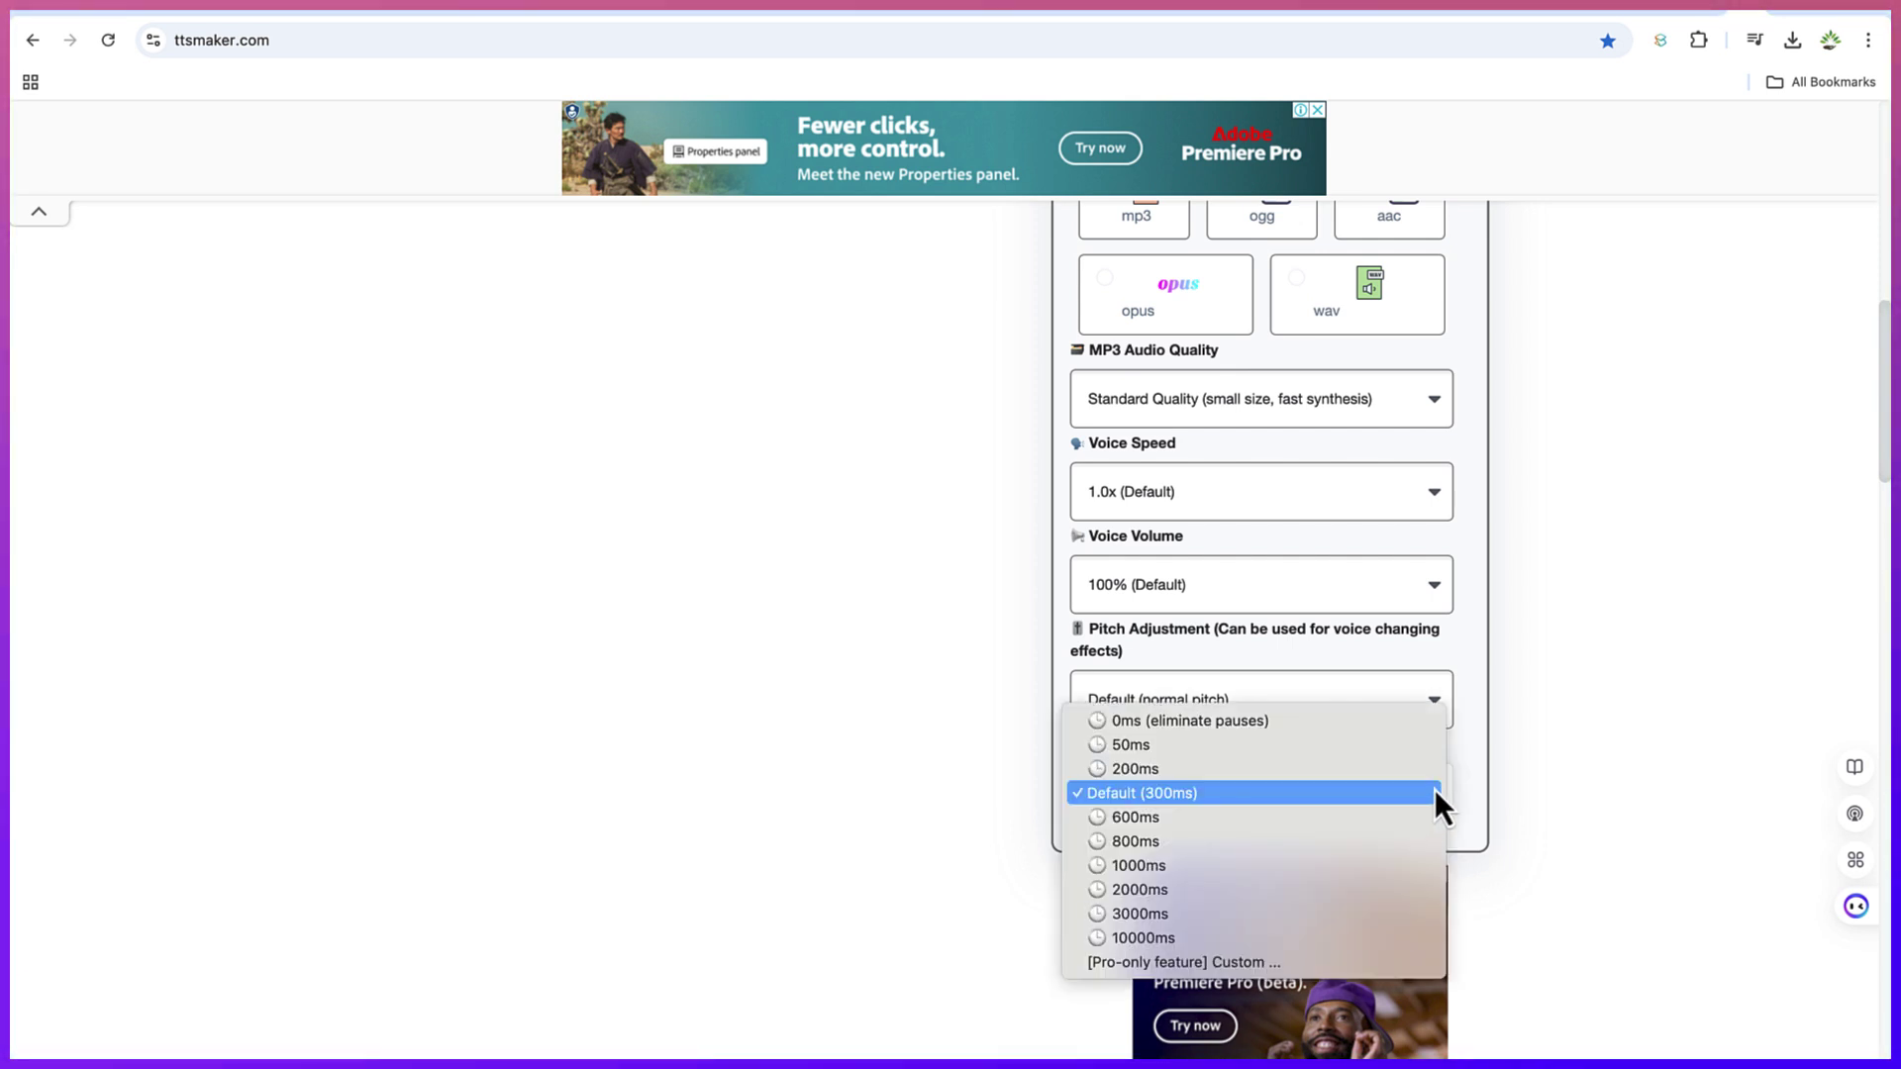
{"action": "left_click", "coordinate": [1622, 737]}
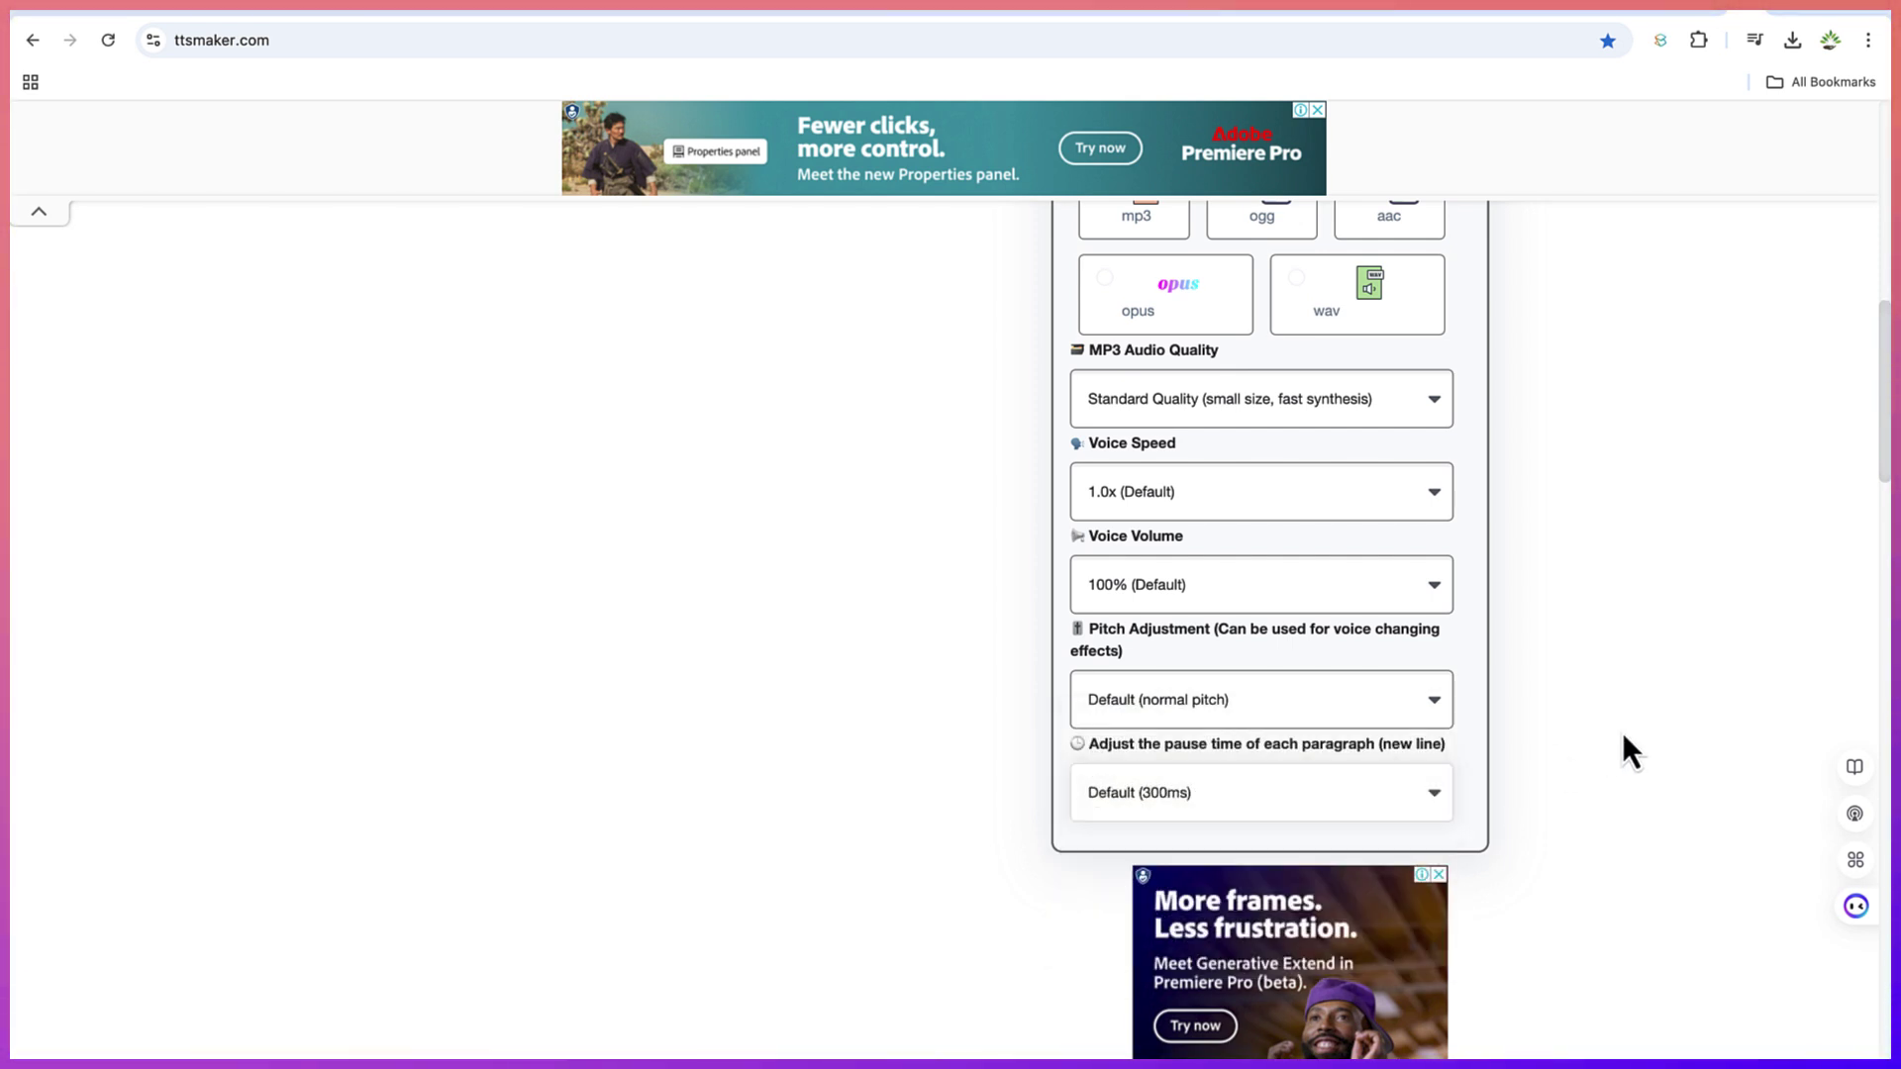
Step: Convert the English text to speech, passing the human verification check
{"action": "scroll", "coordinate": [1623, 737], "scroll_direction": "up", "scroll_amount": 1}
{"action": "scroll", "coordinate": [1624, 733], "scroll_direction": "up", "scroll_amount": 5}
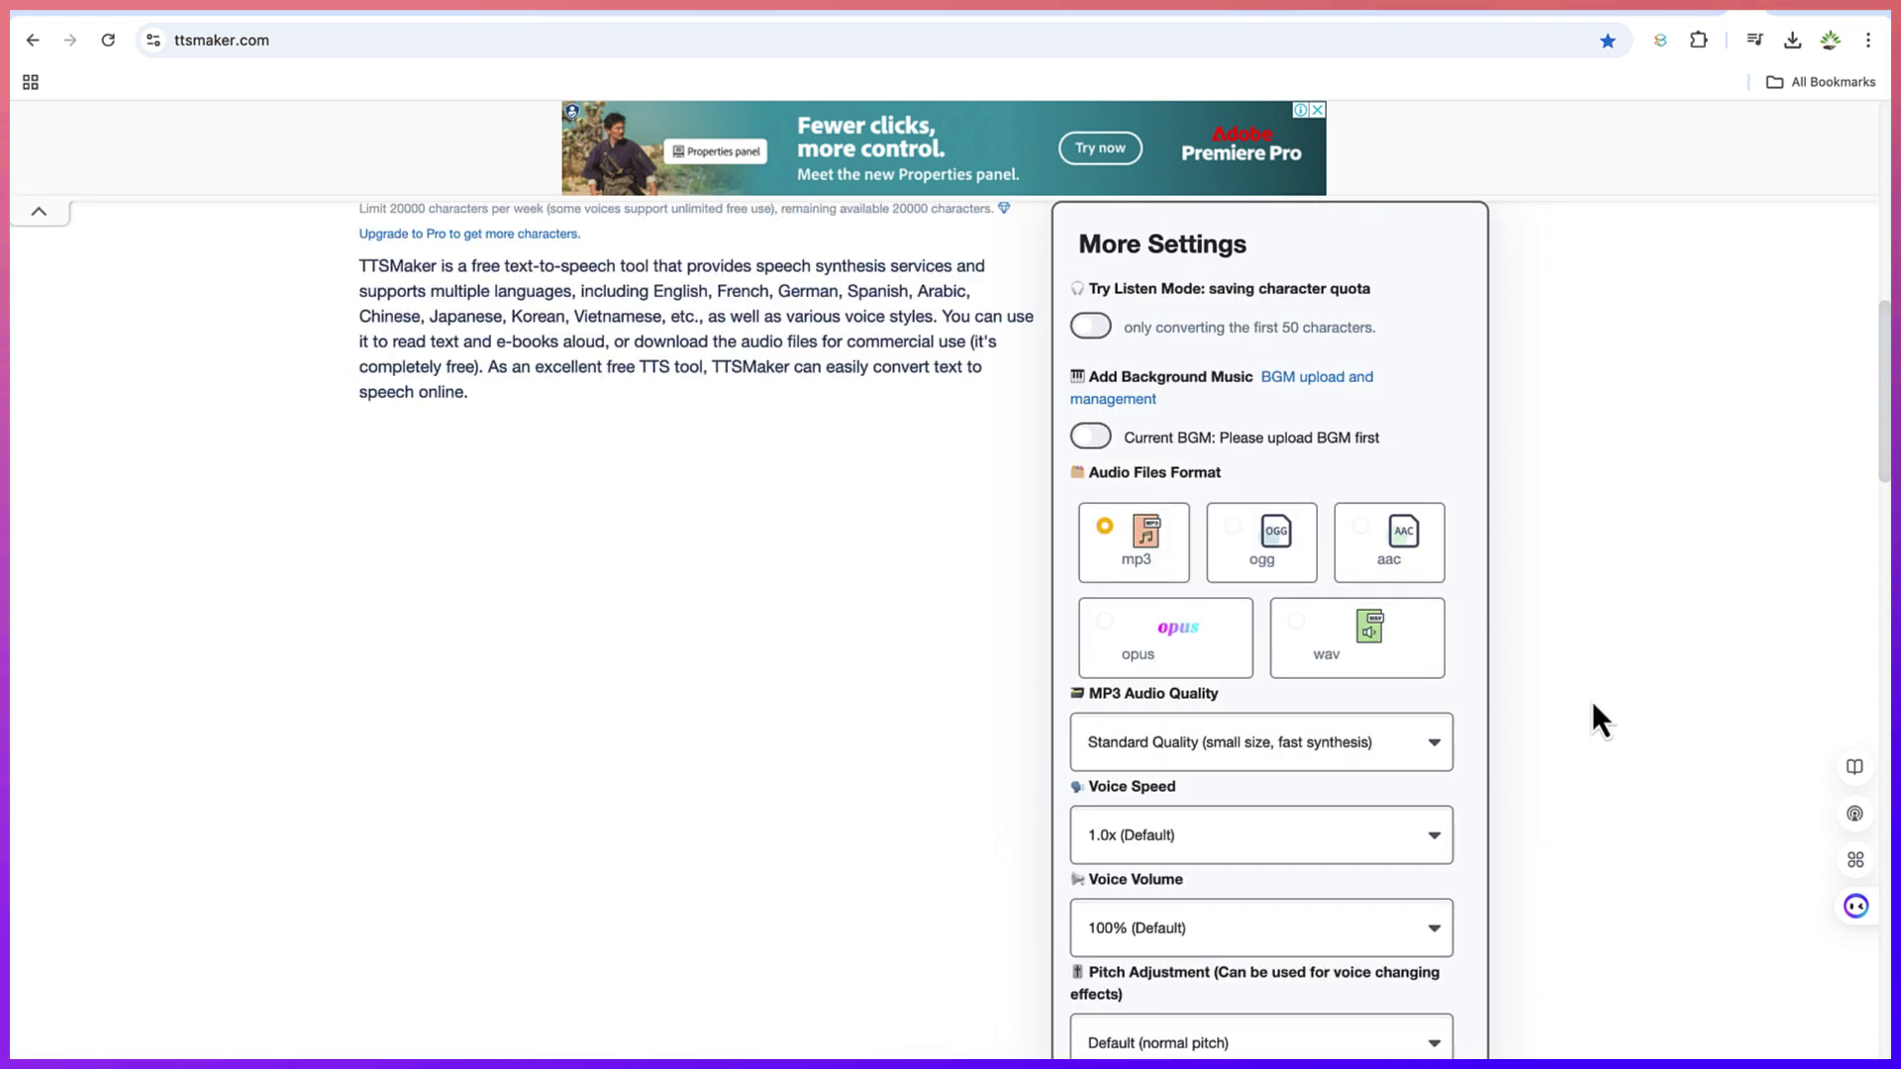
{"action": "scroll", "coordinate": [1536, 655], "scroll_direction": "up", "scroll_amount": 3}
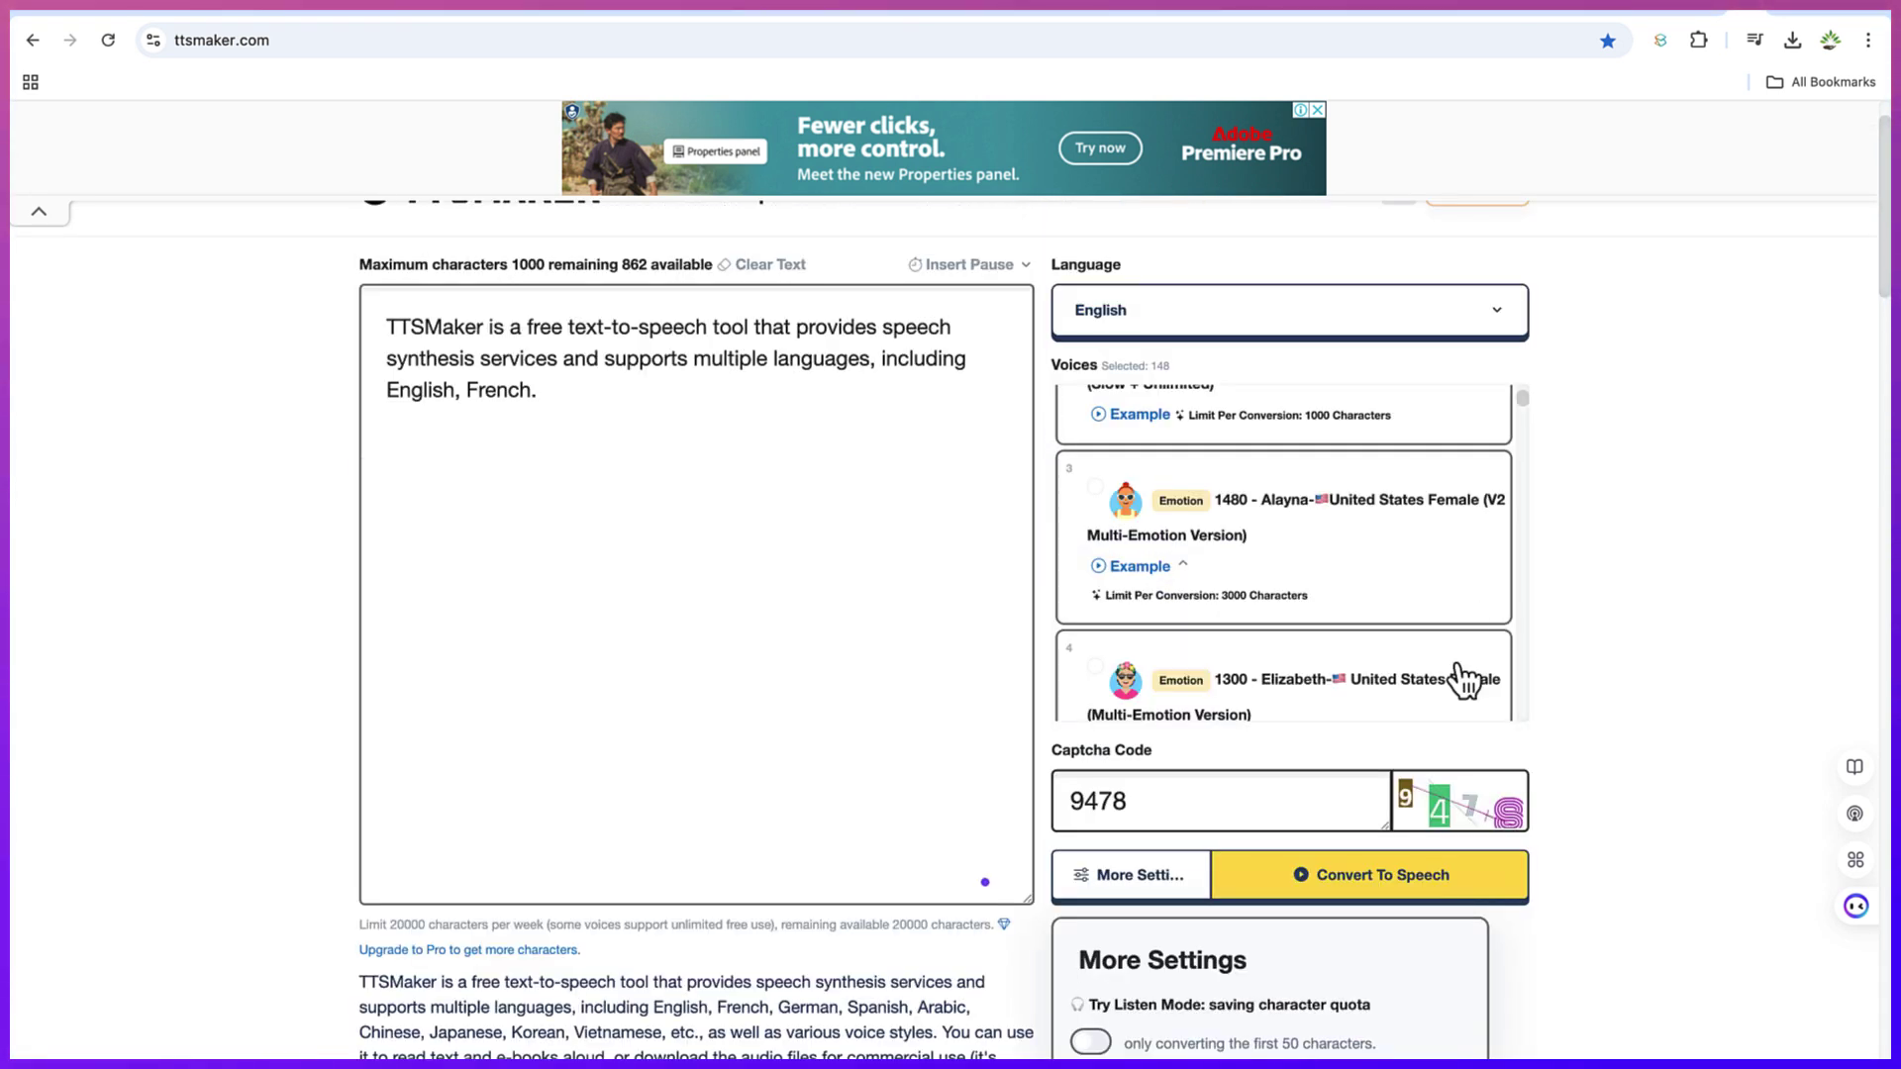
{"action": "left_click", "coordinate": [1415, 887]}
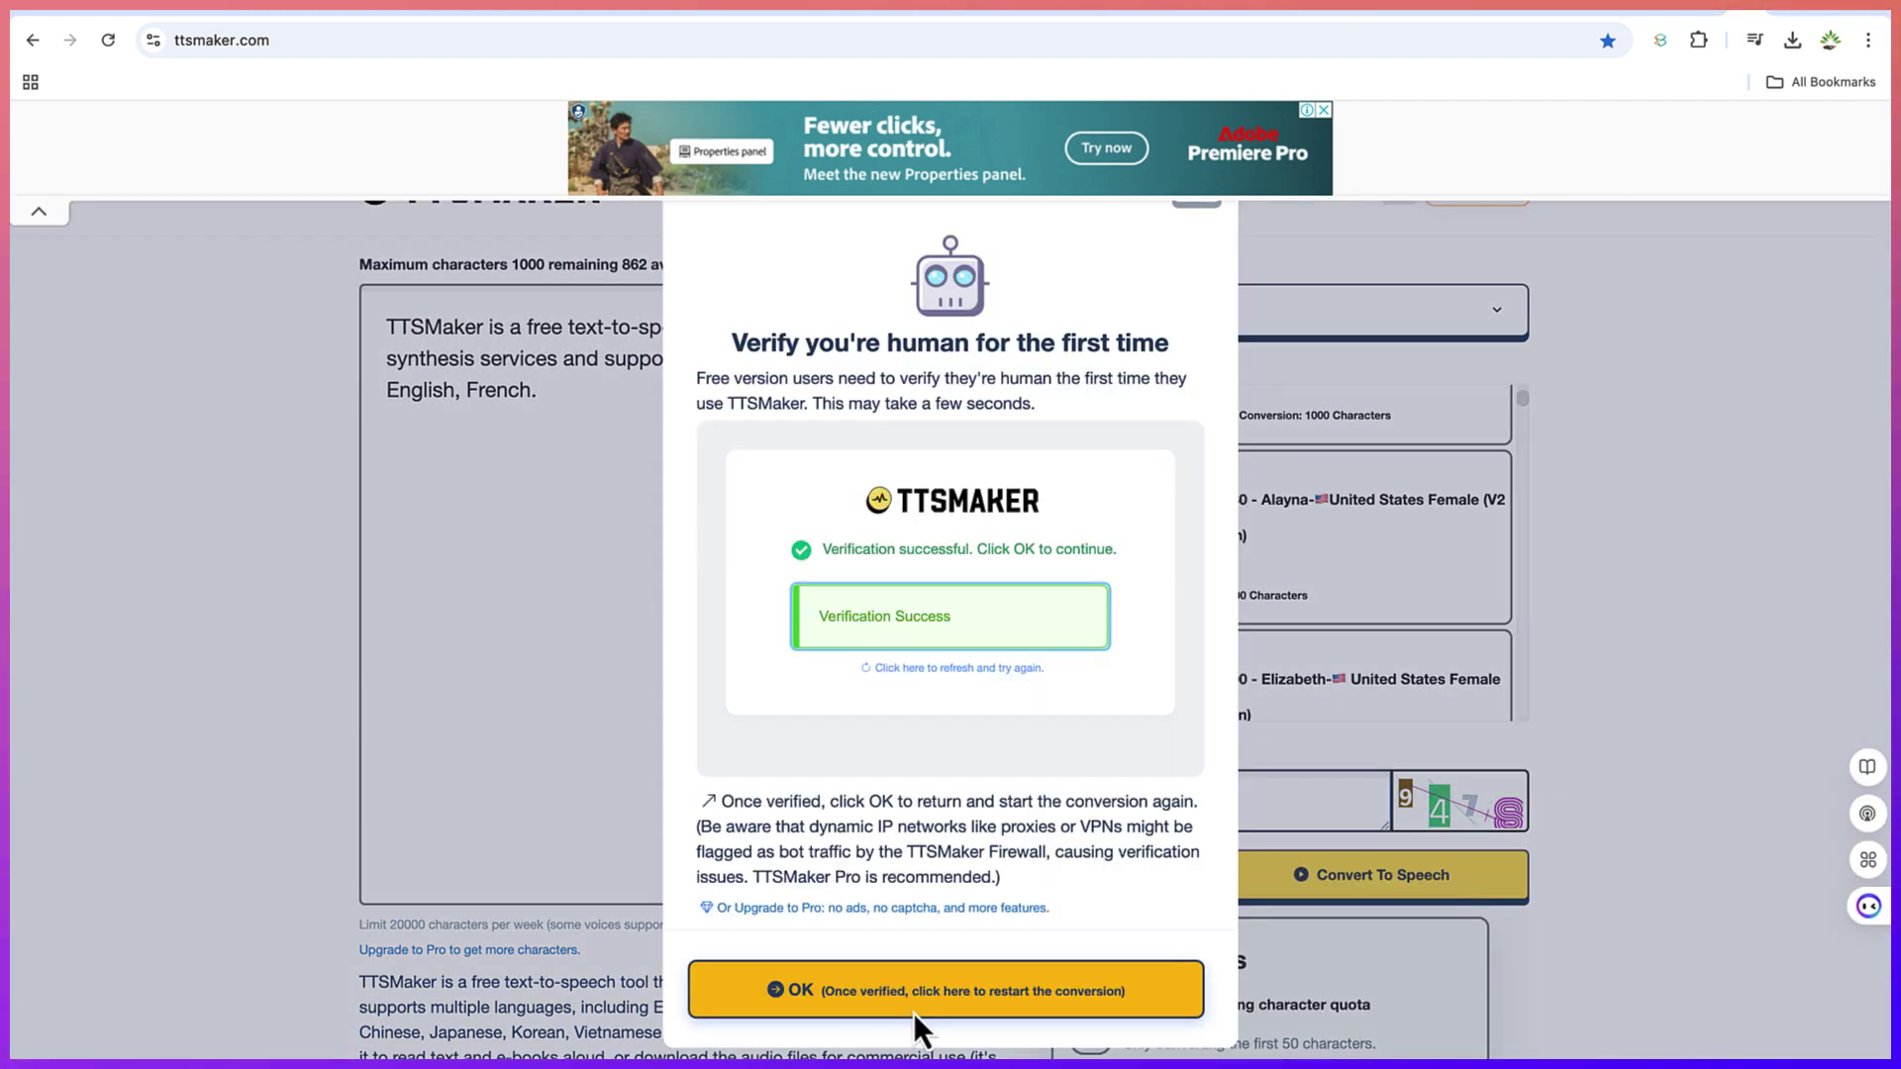
{"action": "left_click", "coordinate": [912, 1006]}
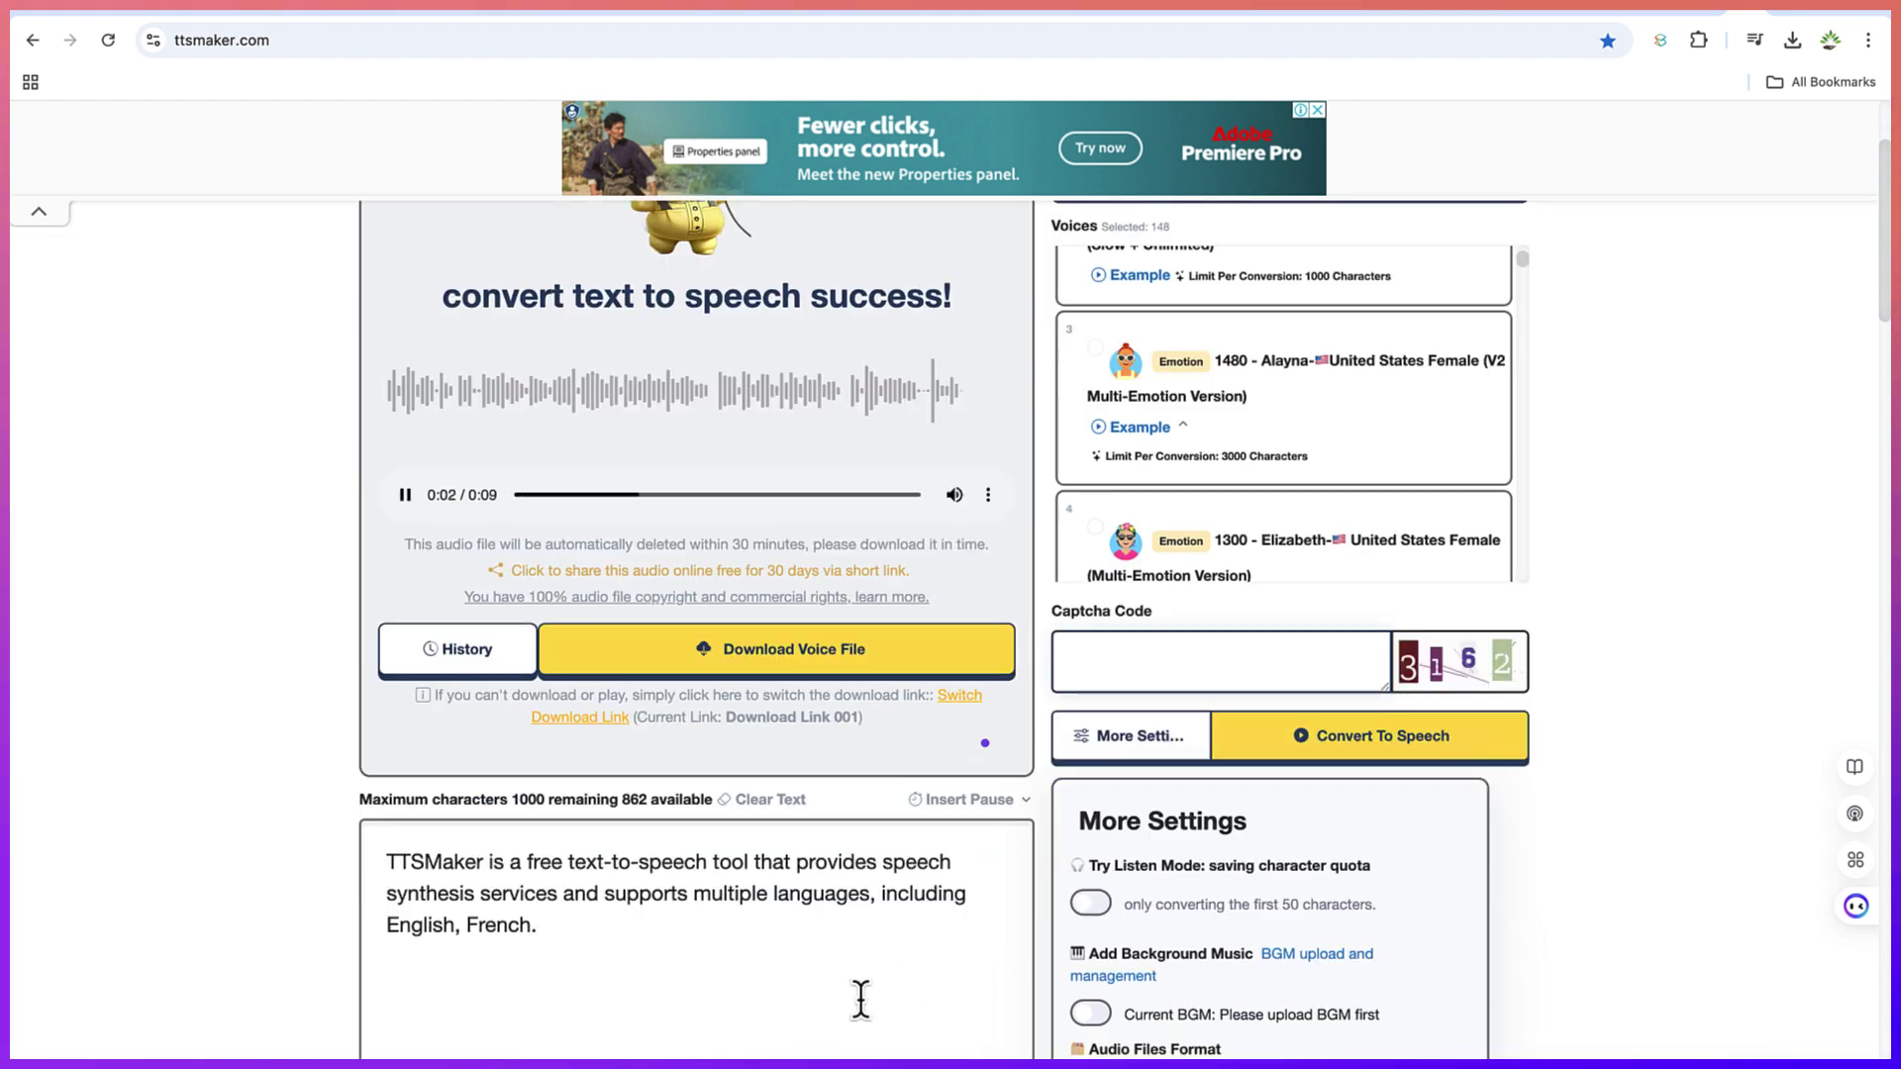
Step: Play the 9-second clip and download the MP3 voice file
{"action": "left_click", "coordinate": [406, 495]}
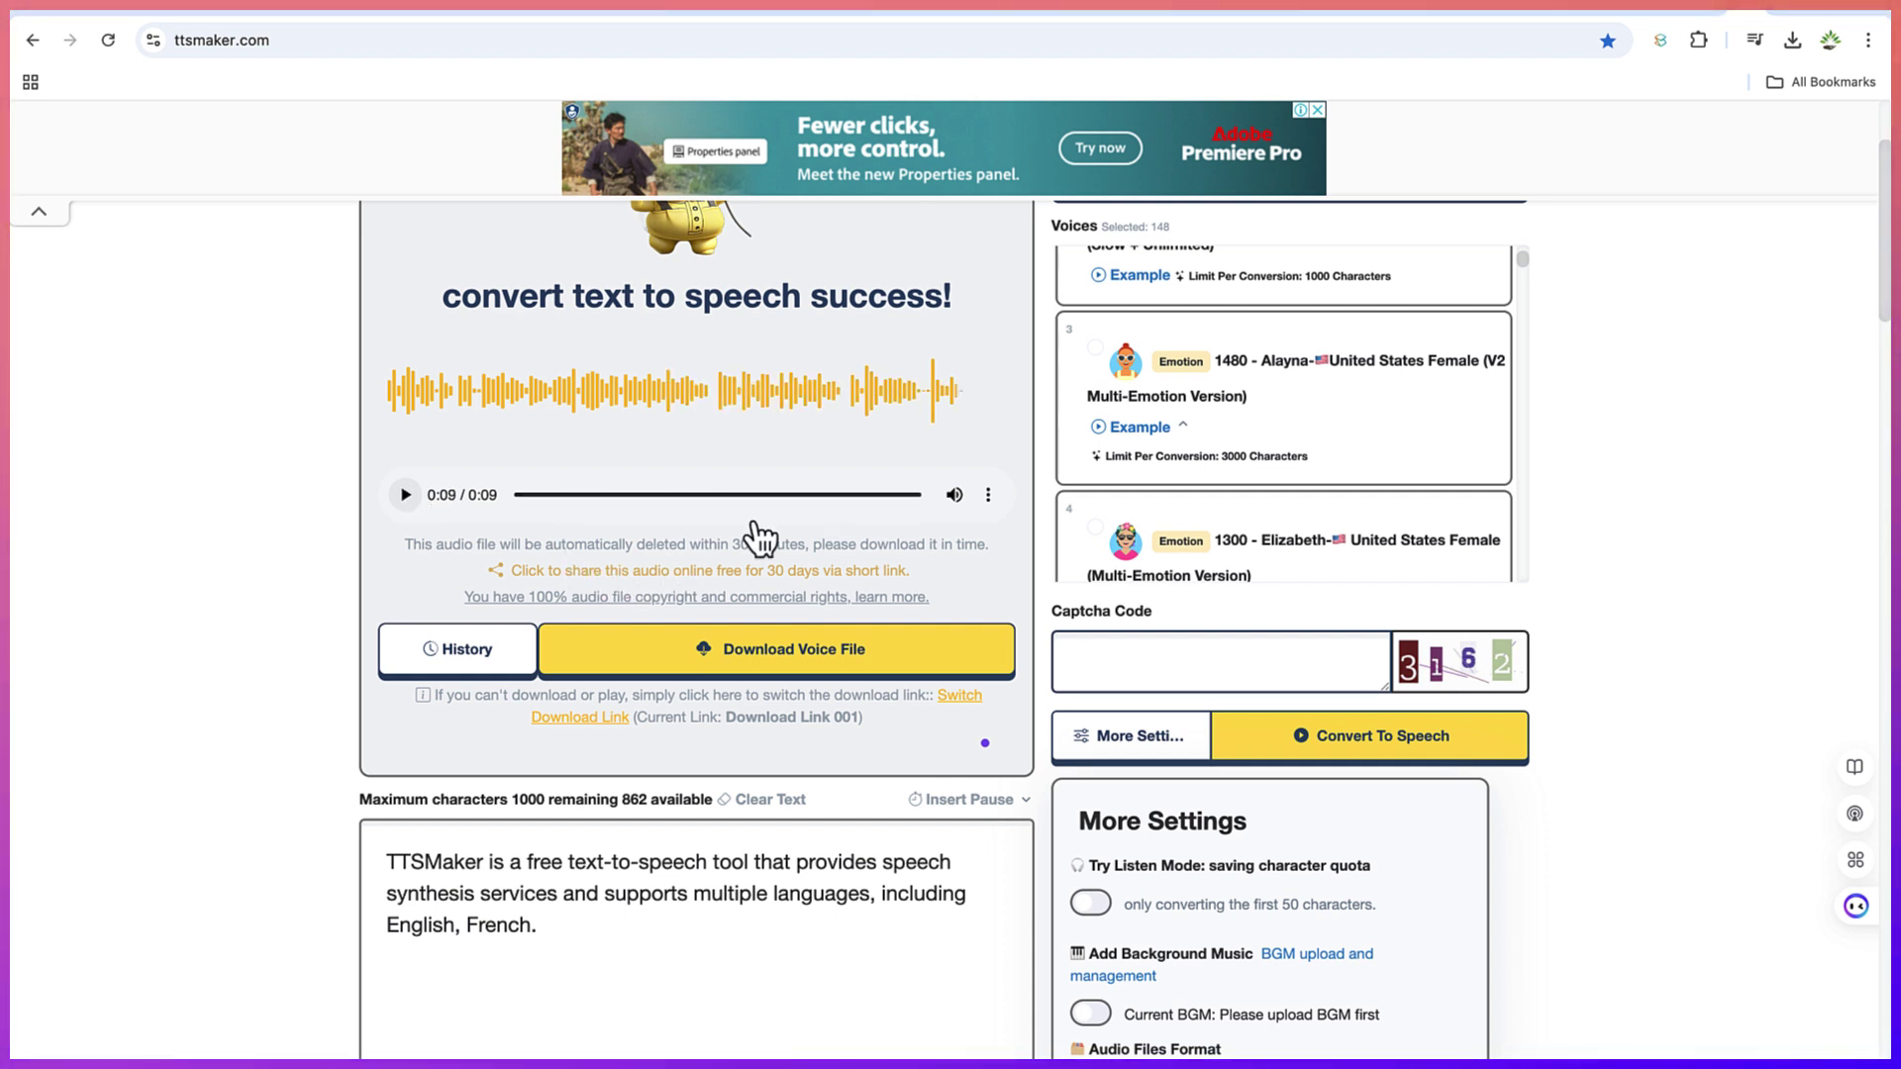
{"action": "left_click", "coordinate": [758, 654]}
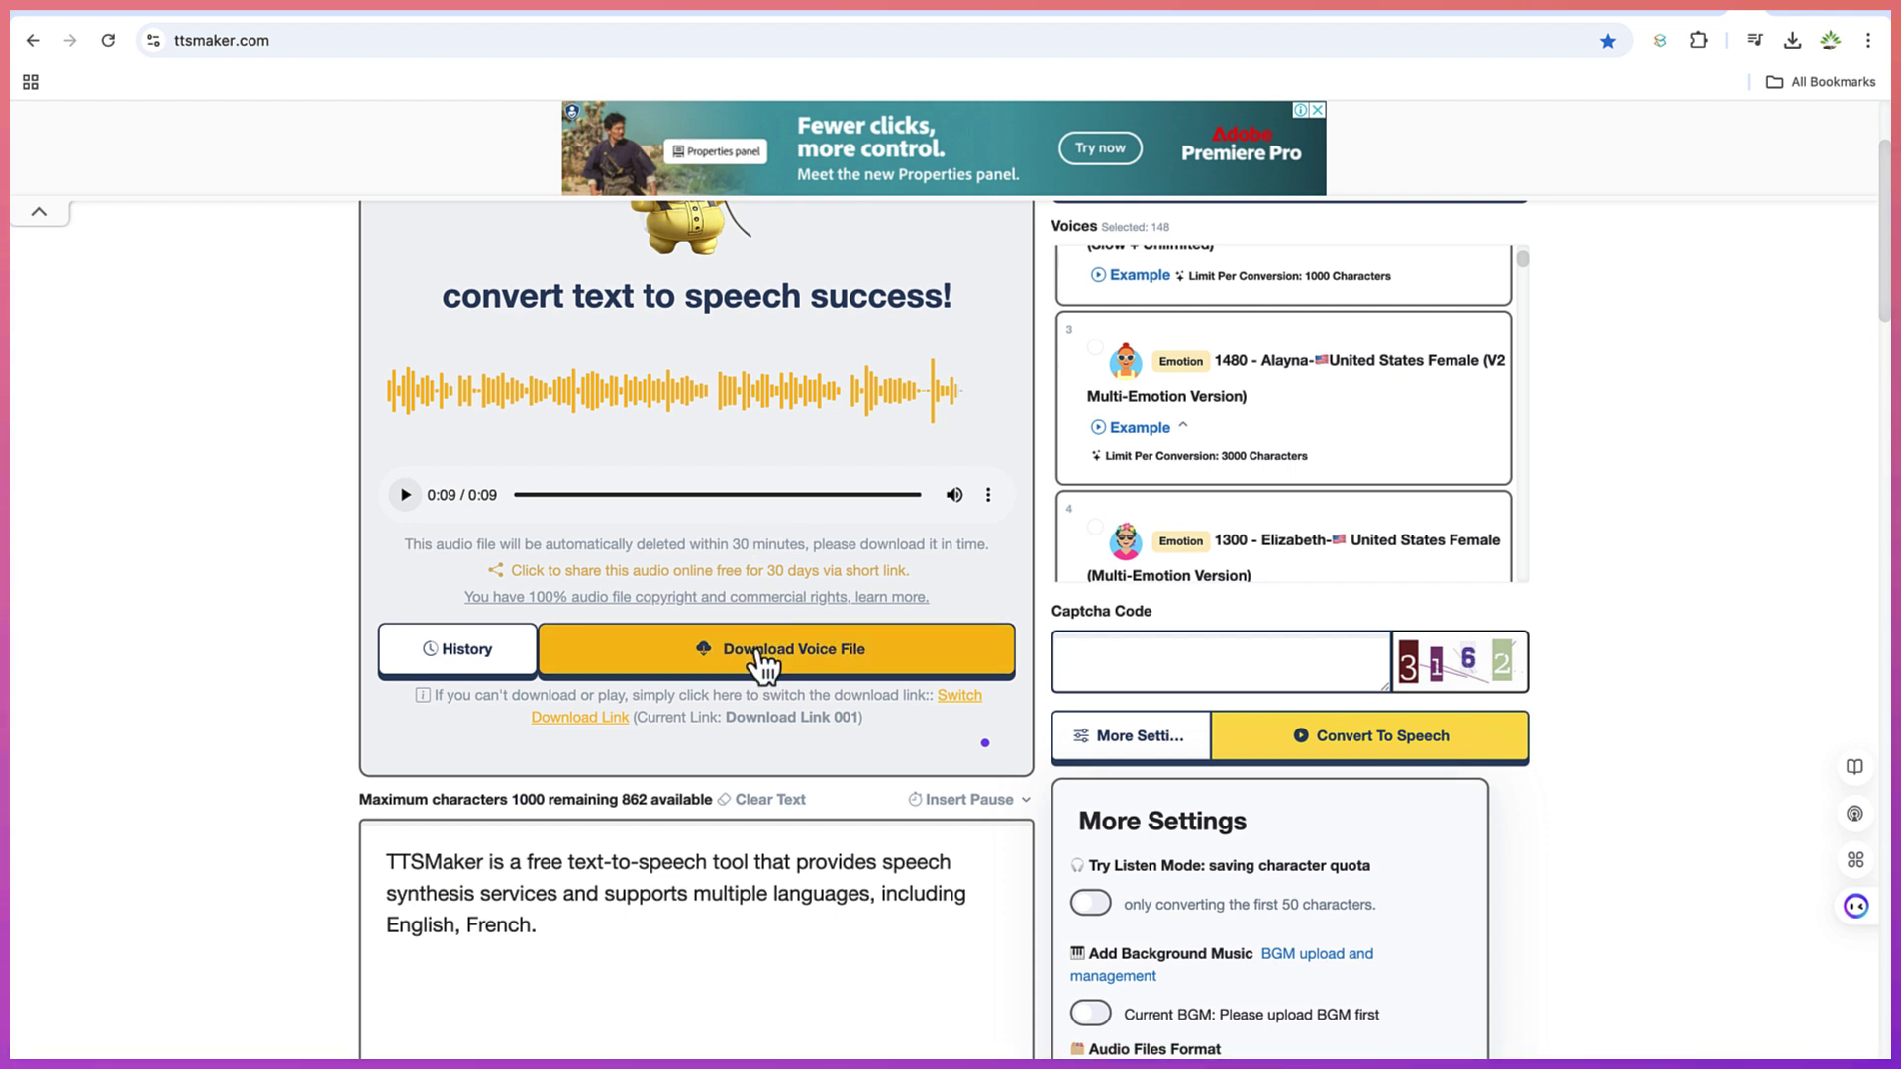